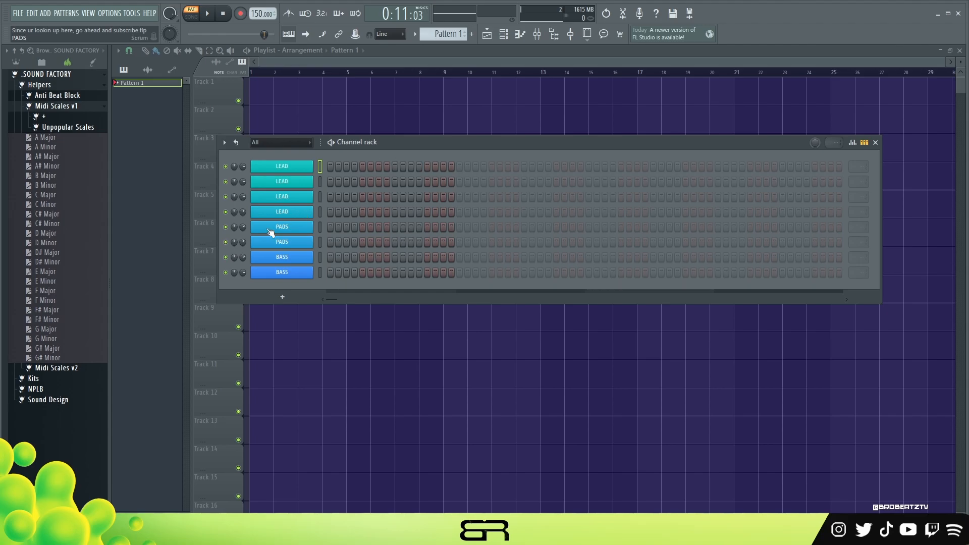
# Step: Load the F Minor scale from the Midi Scales v1 folder as a new channel, and delete that channel
pyautogui.moveTo(48, 300); pyautogui.dragTo(275, 172)
pyautogui.rightClick(287, 171)
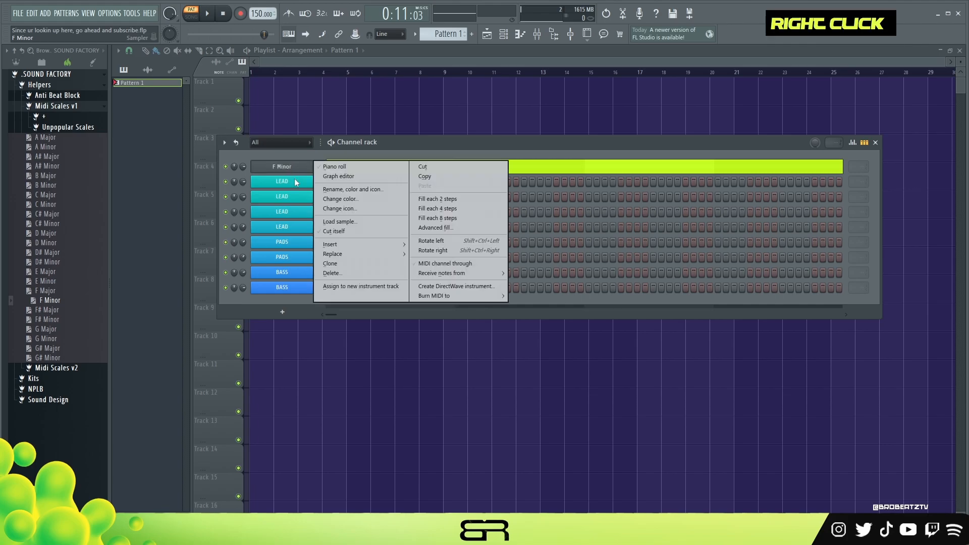
pyautogui.click(329, 274)
pyautogui.click(358, 300)
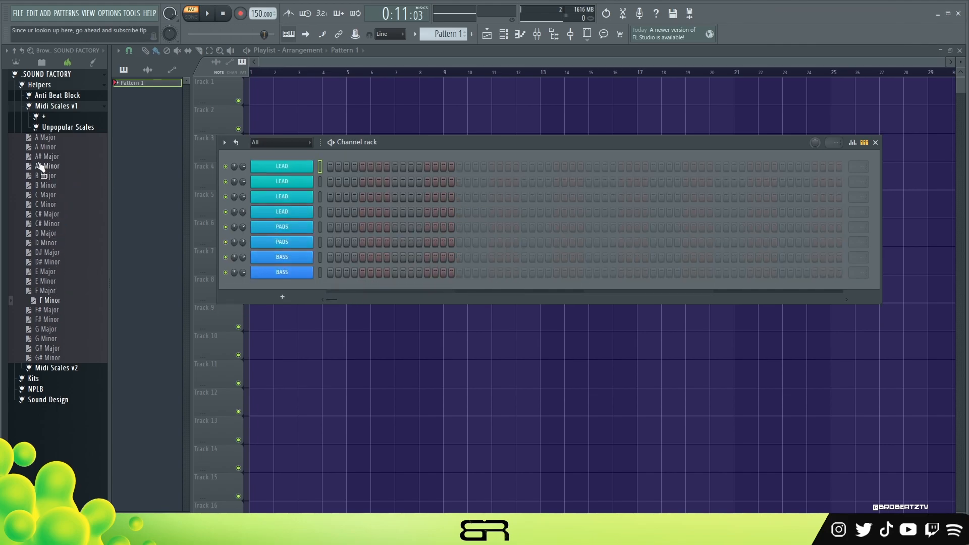
# Step: Load the A# Major scale from the Midi Scales v1 folder into the Channel rack above the first LEAD channel
pyautogui.moveTo(50, 157); pyautogui.dragTo(288, 155)
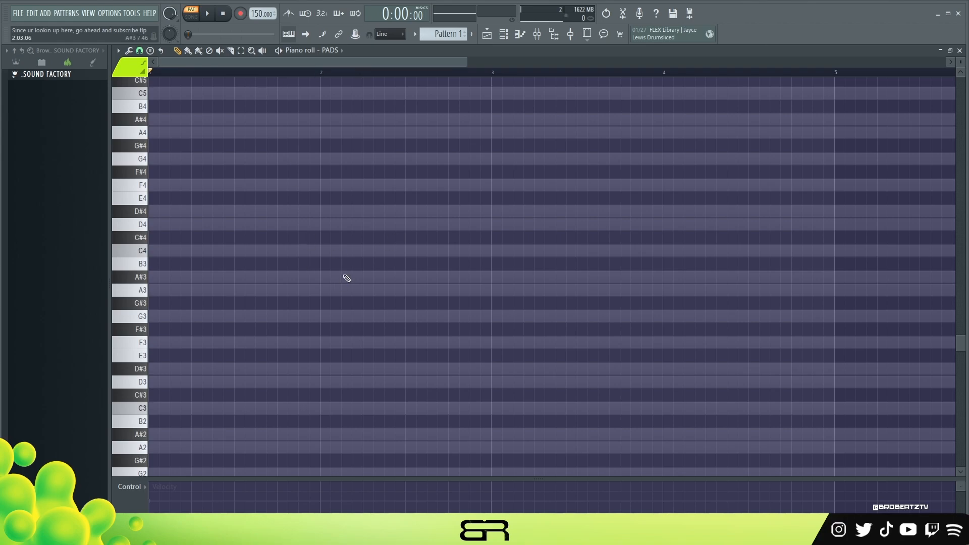
# Step: Place a half-bar A#3 note at the start of the PADS piano roll
pyautogui.scroll(-2, 281, 320)
pyautogui.scroll(4, 277, 320)
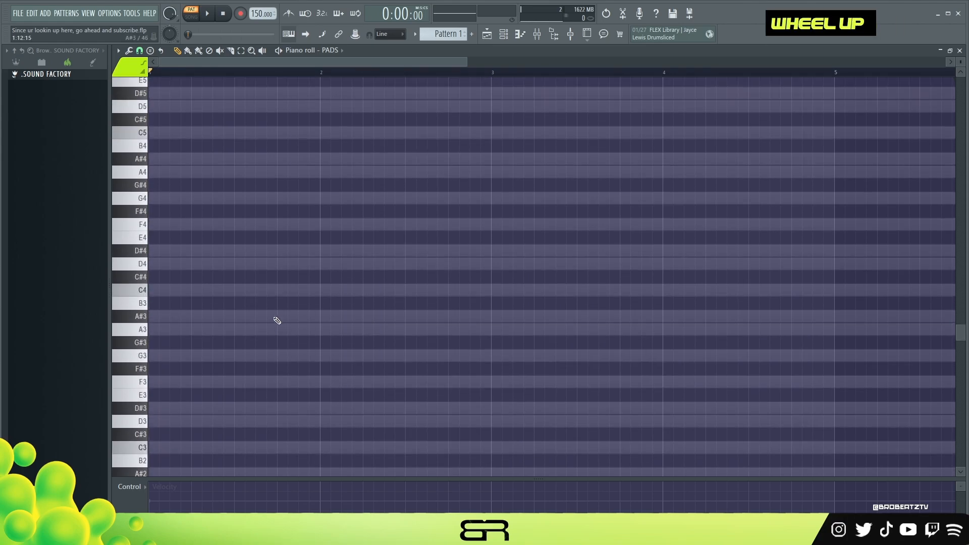
pyautogui.click(215, 318)
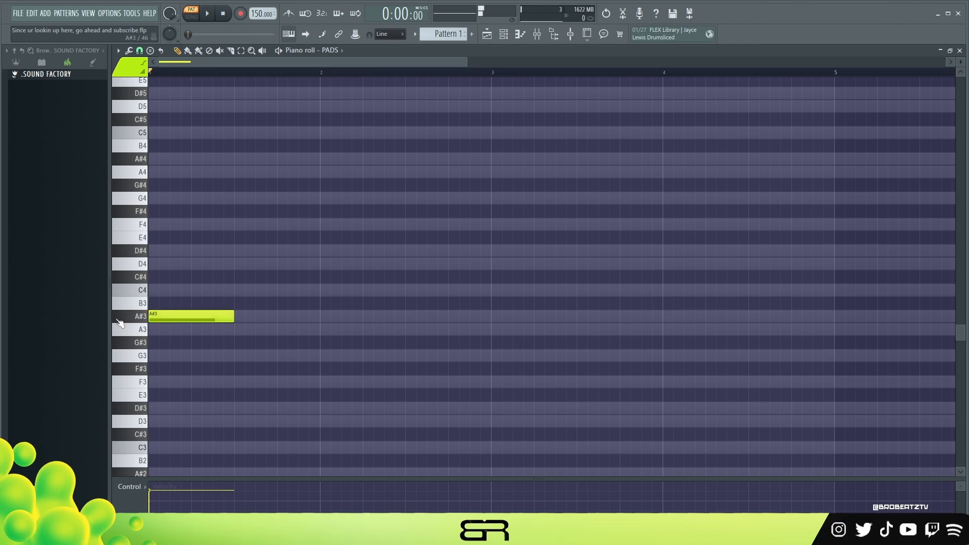
# Step: Continue the line with half-bar A3, A#3 and G3 notes through bar 2, and play the pattern back
pyautogui.moveTo(247, 306); pyautogui.dragTo(171, 357)
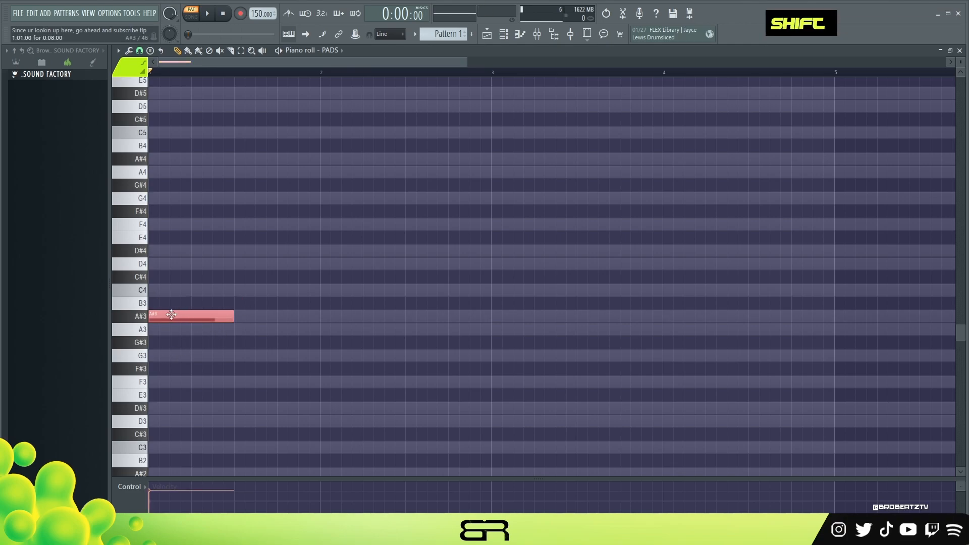
pyautogui.moveTo(168, 315); pyautogui.dragTo(256, 338)
pyautogui.click(330, 318)
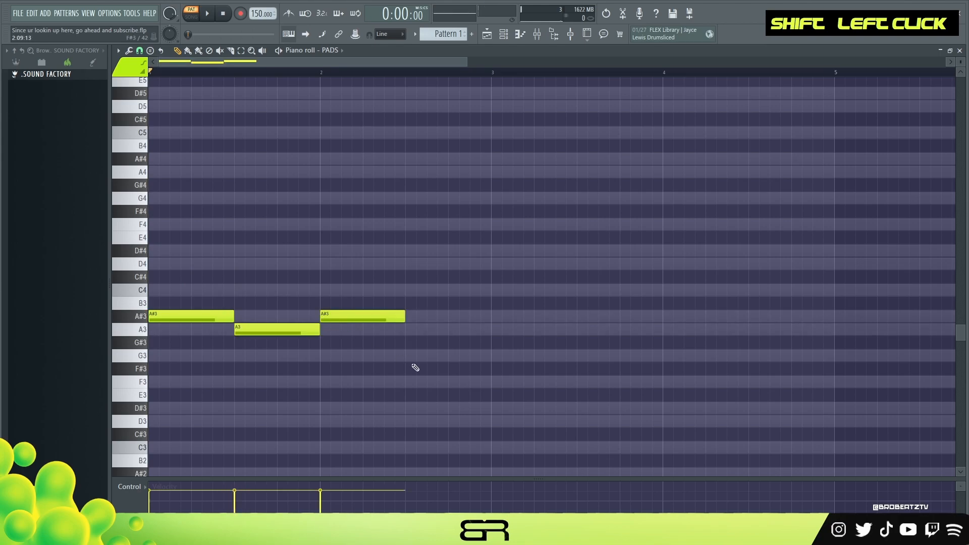
pyautogui.click(411, 355)
pyautogui.moveTo(523, 389); pyautogui.dragTo(149, 269)
pyautogui.rightClick(306, 305)
pyautogui.press('space')
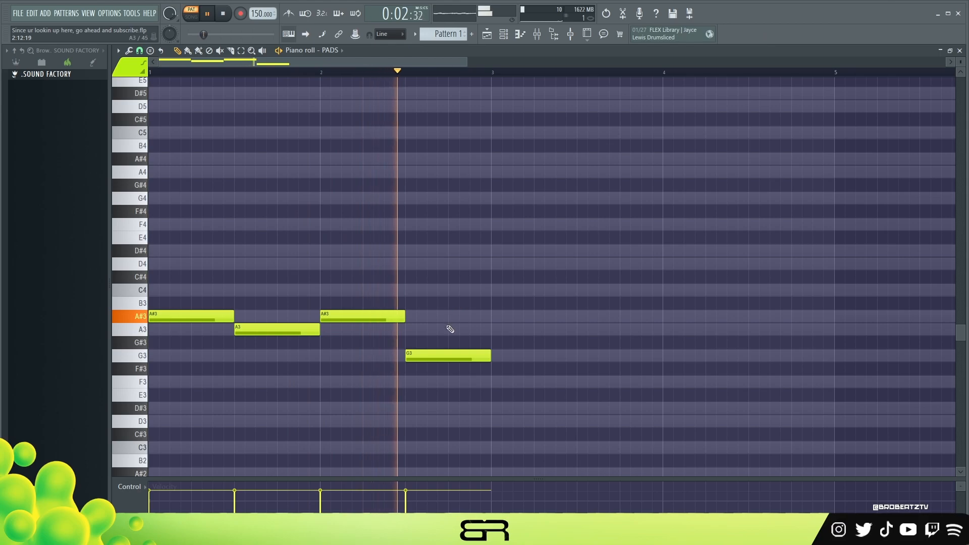
pyautogui.press('space')
# Step: Delete the three notes following the opening A#3 note
pyautogui.rightClick(446, 355)
pyautogui.rightClick(363, 316)
pyautogui.rightClick(280, 329)
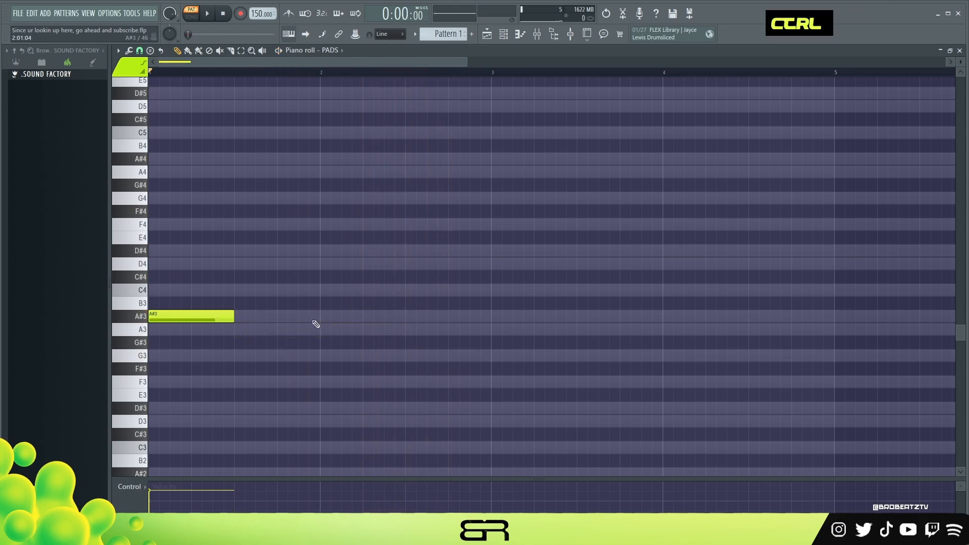
# Step: Stack D4, G3 and D#3 notes with the opening A#3 note, and move the D#3 note up one octave
pyautogui.moveTo(292, 297); pyautogui.dragTo(142, 226)
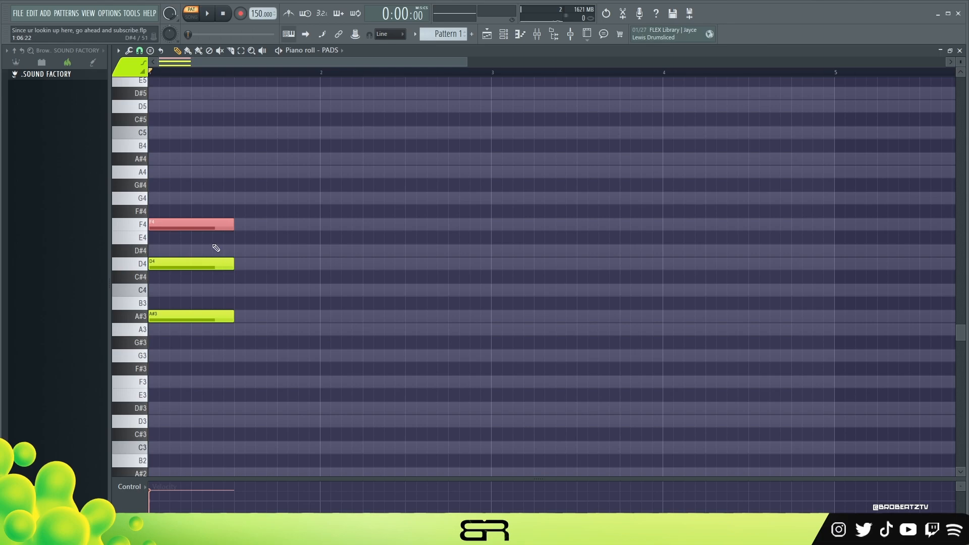
pyautogui.rightClick(212, 212)
pyautogui.moveTo(182, 317); pyautogui.dragTo(153, 399)
pyautogui.rightClick(213, 298)
pyautogui.keyDown('ctrl'); pyautogui.click(202, 408); pyautogui.keyUp('ctrl')
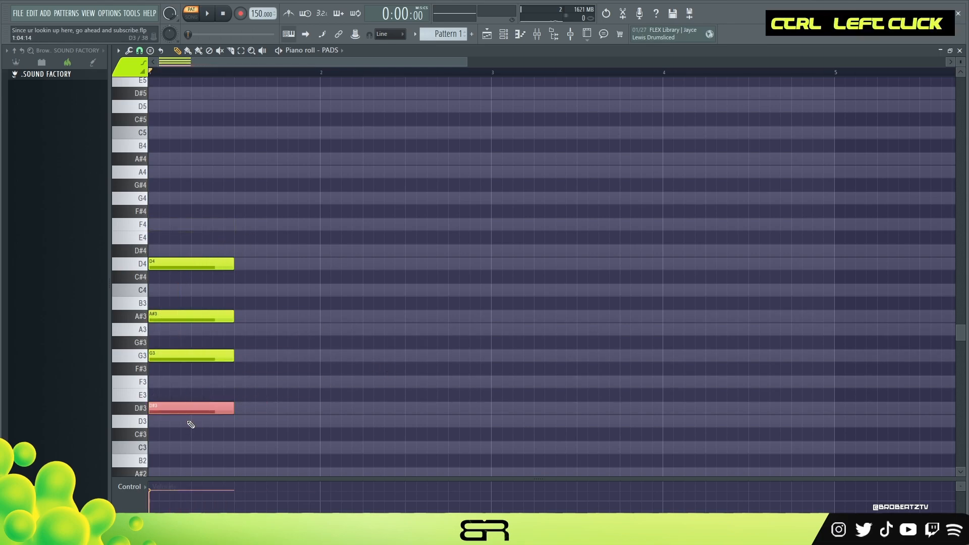
pyautogui.hotkey('ctrl', 'Up')
pyautogui.rightClick(282, 393)
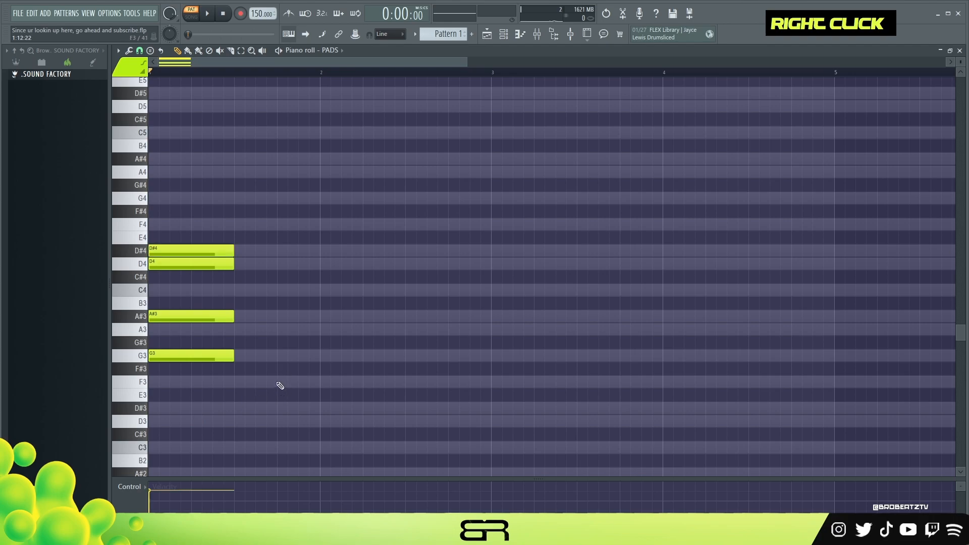
# Step: Spread the stacked notes into a descending half-bar line of D#4, D4, A#3 and G3, and play it back
pyautogui.moveTo(263, 232); pyautogui.dragTo(158, 364)
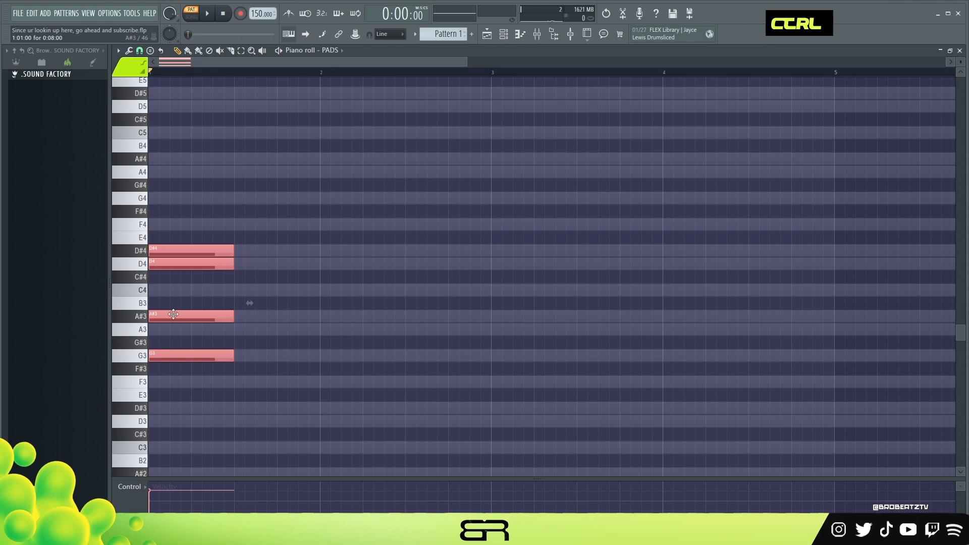
pyautogui.rightClick(291, 309)
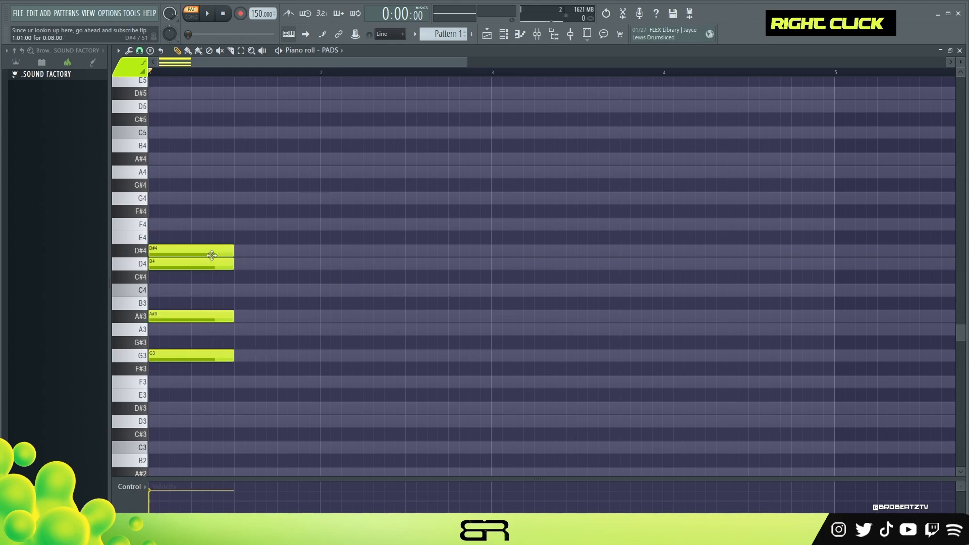
pyautogui.moveTo(159, 266); pyautogui.dragTo(253, 267)
pyautogui.moveTo(199, 316); pyautogui.dragTo(360, 317)
pyautogui.moveTo(188, 359); pyautogui.dragTo(444, 359)
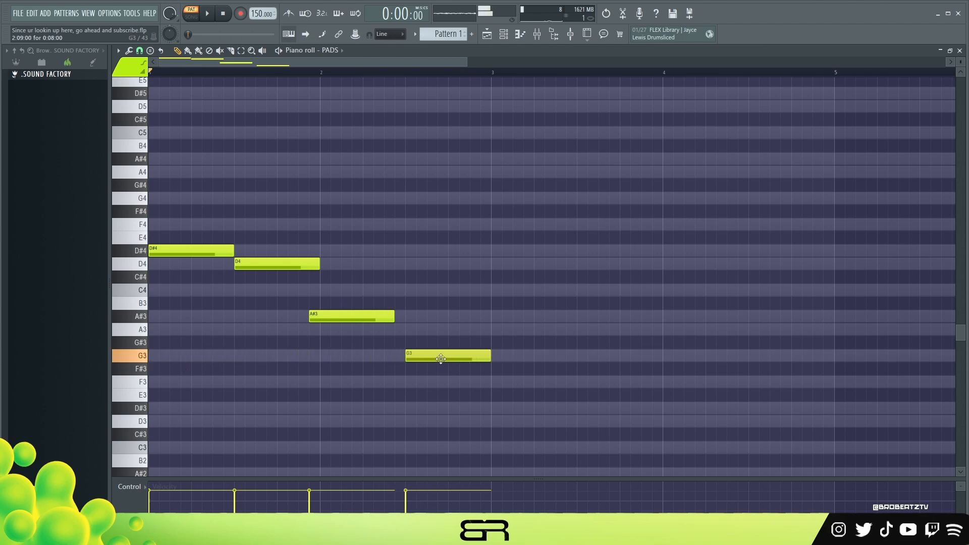
pyautogui.moveTo(342, 318); pyautogui.dragTo(353, 318)
pyautogui.press('ctrl')
pyautogui.keyDown('ctrl'); pyautogui.click(438, 353); pyautogui.keyUp('ctrl')
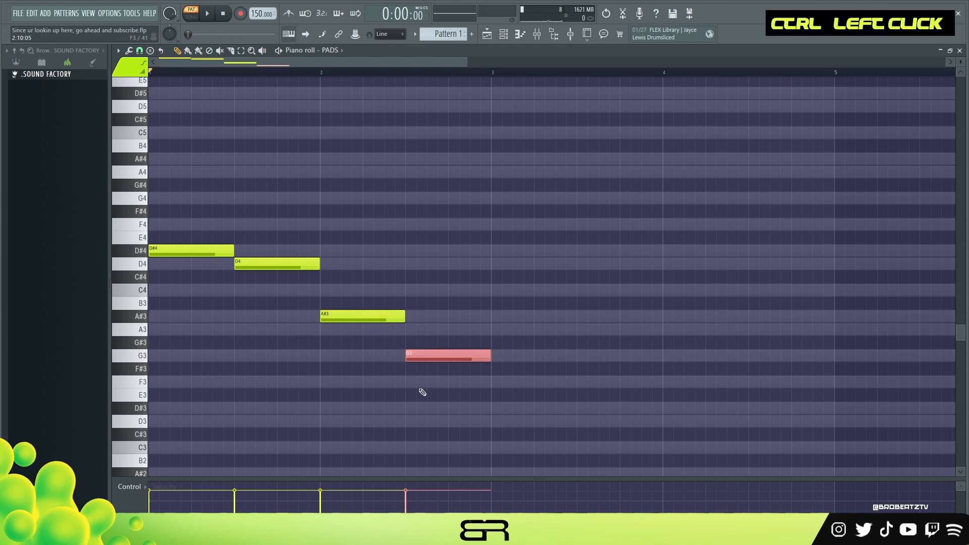
pyautogui.press('space')
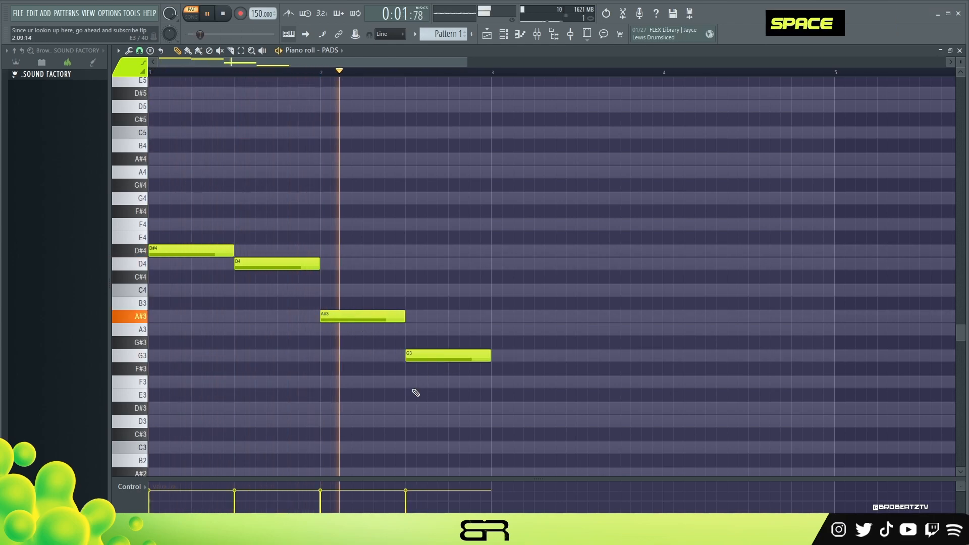
pyautogui.press('space')
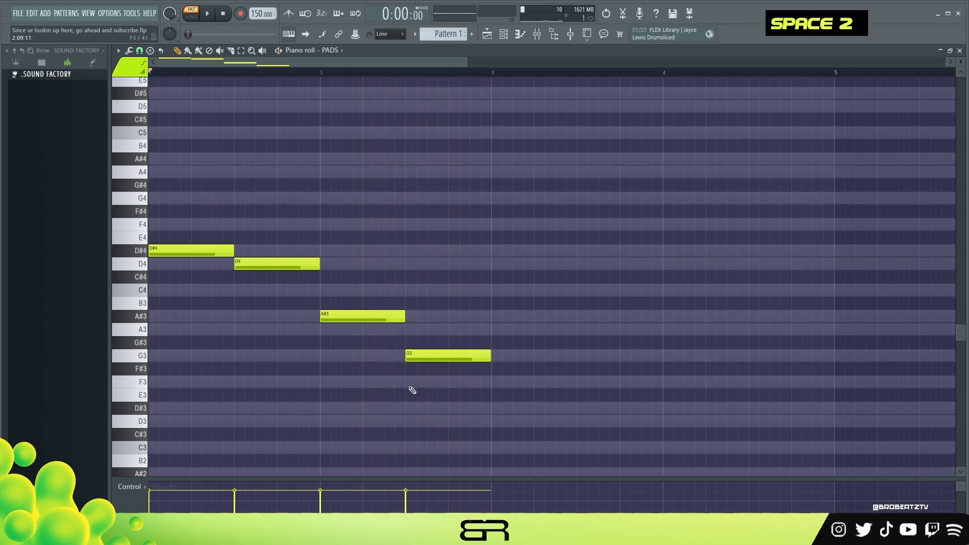
# Step: Move the D4, A#3 and G3 notes along the timeline as a group so D4 starts at 2:13:00
pyautogui.moveTo(524, 381); pyautogui.dragTo(378, 314)
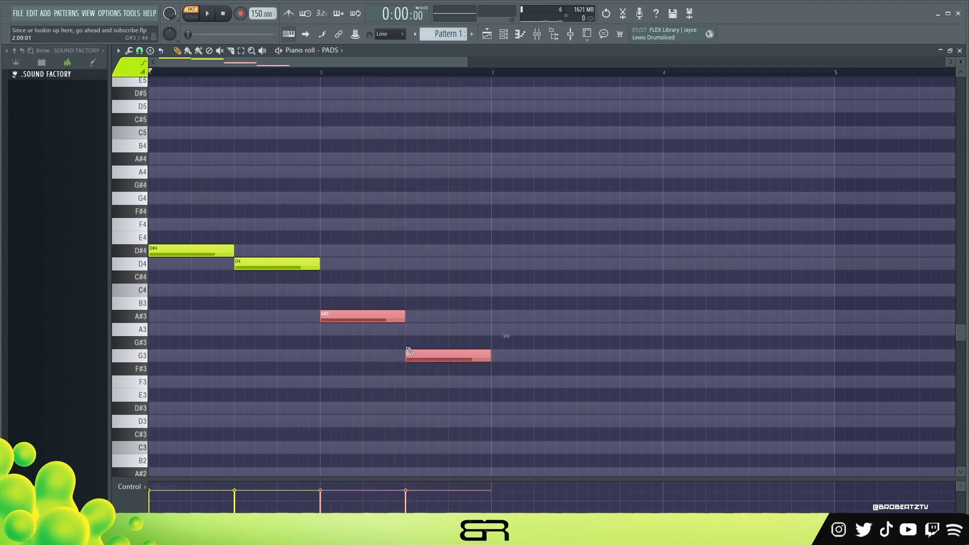
pyautogui.rightClick(535, 331)
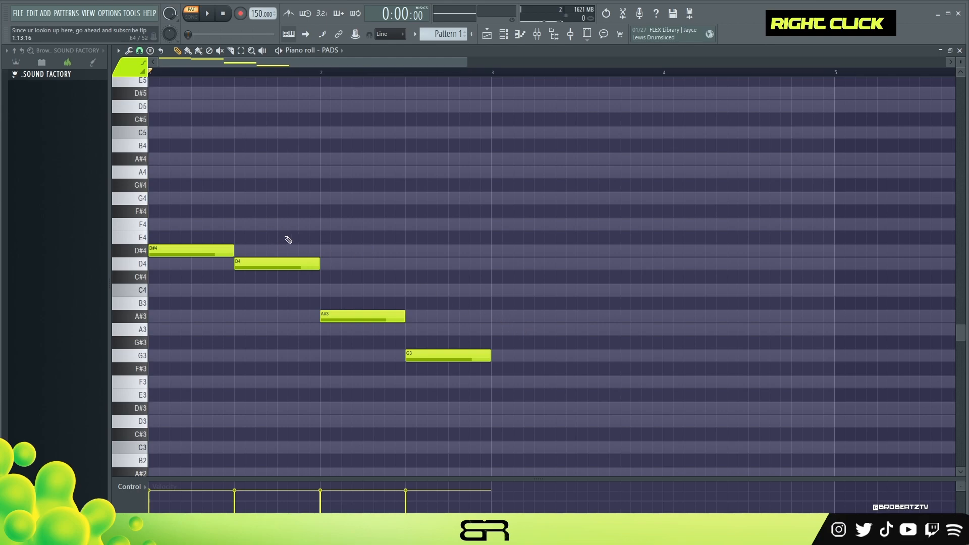
pyautogui.moveTo(302, 239); pyautogui.dragTo(489, 401)
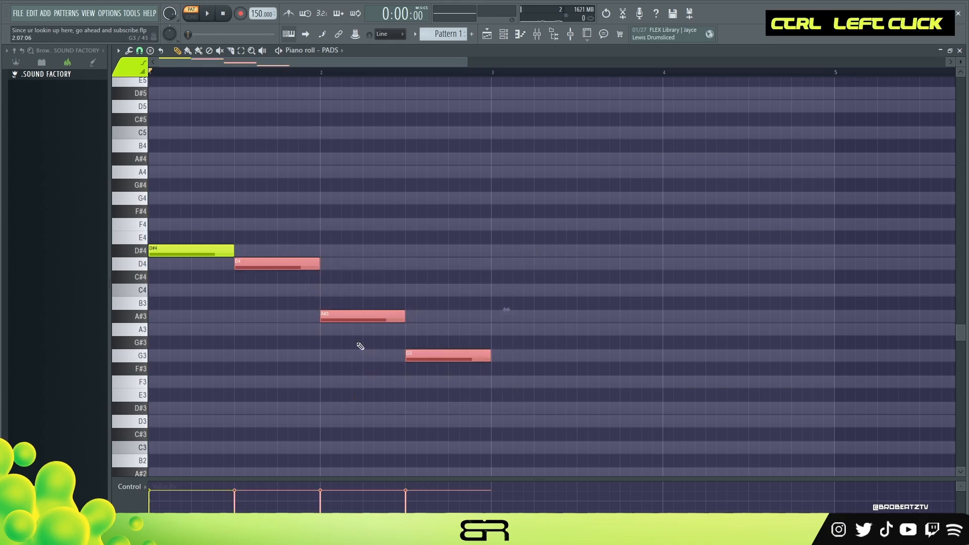
pyautogui.moveTo(254, 269); pyautogui.dragTo(458, 278)
pyautogui.rightClick(530, 286)
# Step: Shorten the D4 note to 0:04:00 and extend the opening D#4 note to 1:12:00 so it meets D4
pyautogui.moveTo(533, 264); pyautogui.dragTo(492, 267)
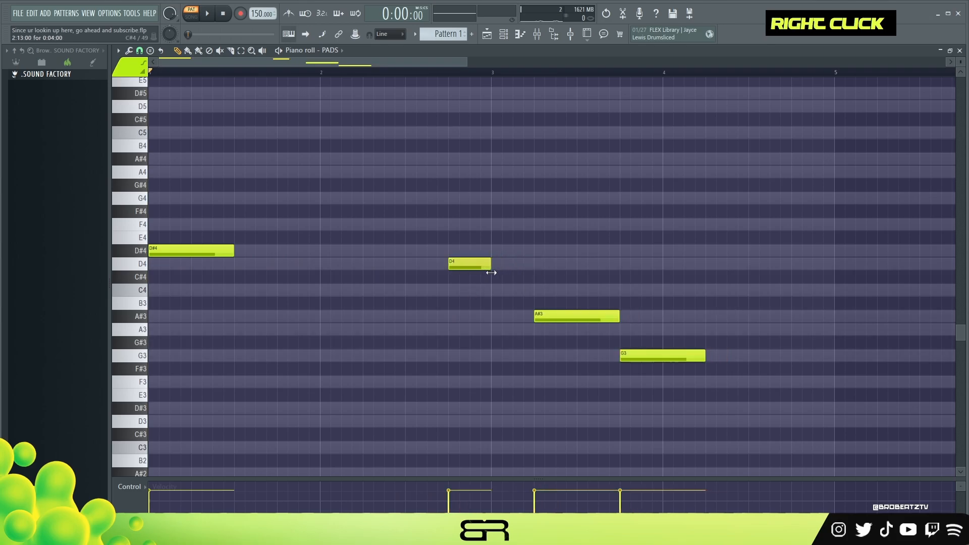
pyautogui.press('space')
pyautogui.moveTo(233, 253); pyautogui.dragTo(448, 253)
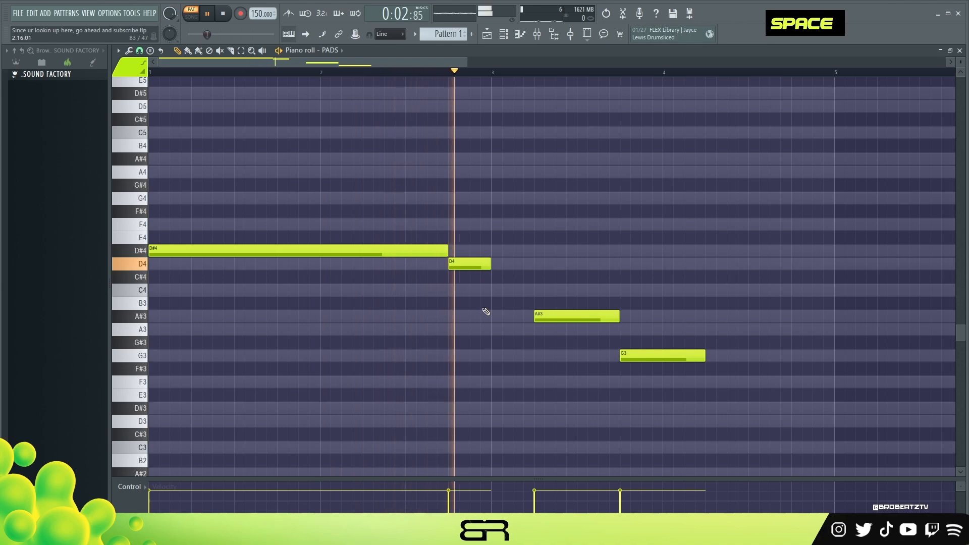
pyautogui.press('space')
# Step: Place A#3 at the start of bar 3 with a six-step length, and stretch G3 from 3:07:00 to bar 5
pyautogui.moveTo(549, 316); pyautogui.dragTo(506, 317)
pyautogui.moveTo(575, 318); pyautogui.dragTo(555, 318)
pyautogui.moveTo(620, 350); pyautogui.dragTo(555, 353)
pyautogui.moveTo(705, 357); pyautogui.dragTo(830, 360)
pyautogui.press('space')
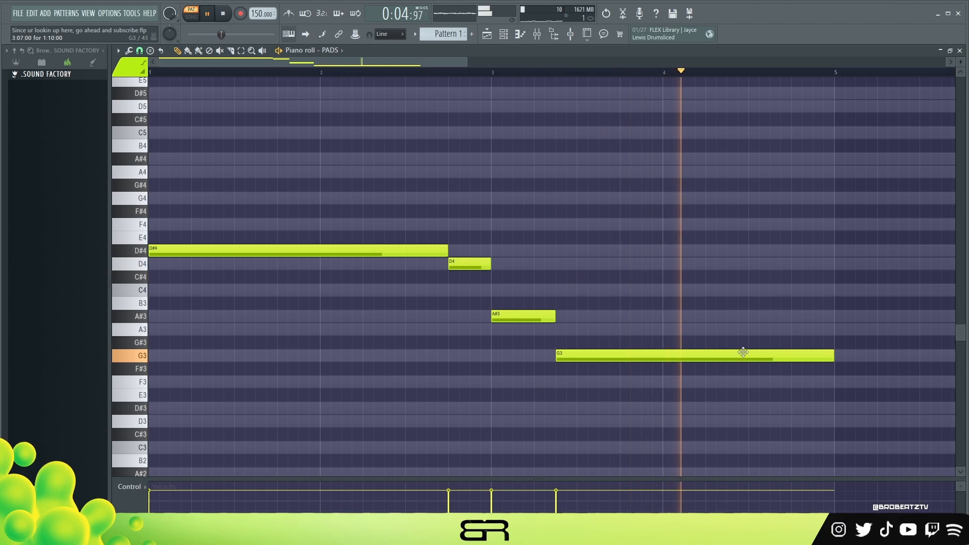
pyautogui.press('space')
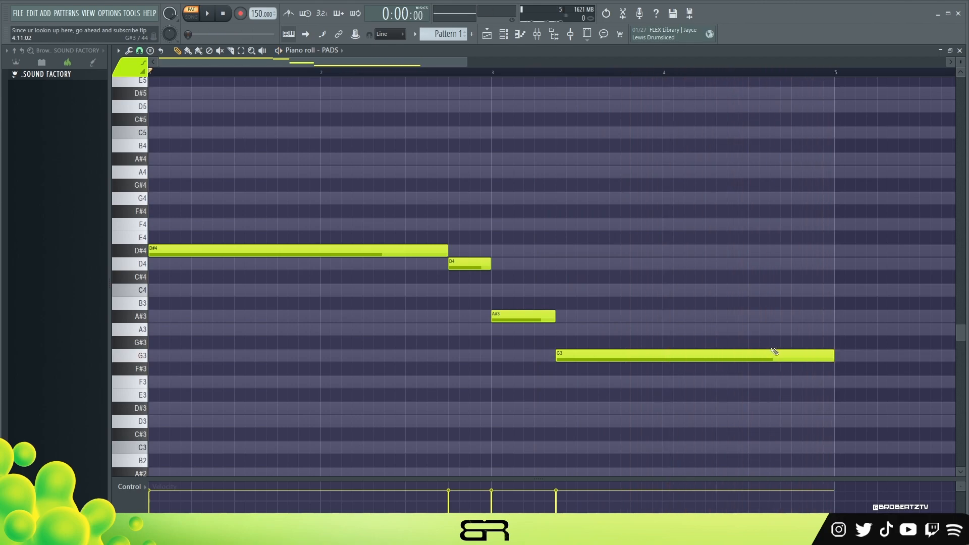
# Step: Duplicate all four melody notes and lower the copies by one octave
pyautogui.moveTo(222, 218); pyautogui.dragTo(570, 383)
pyautogui.moveTo(230, 251); pyautogui.dragTo(198, 249)
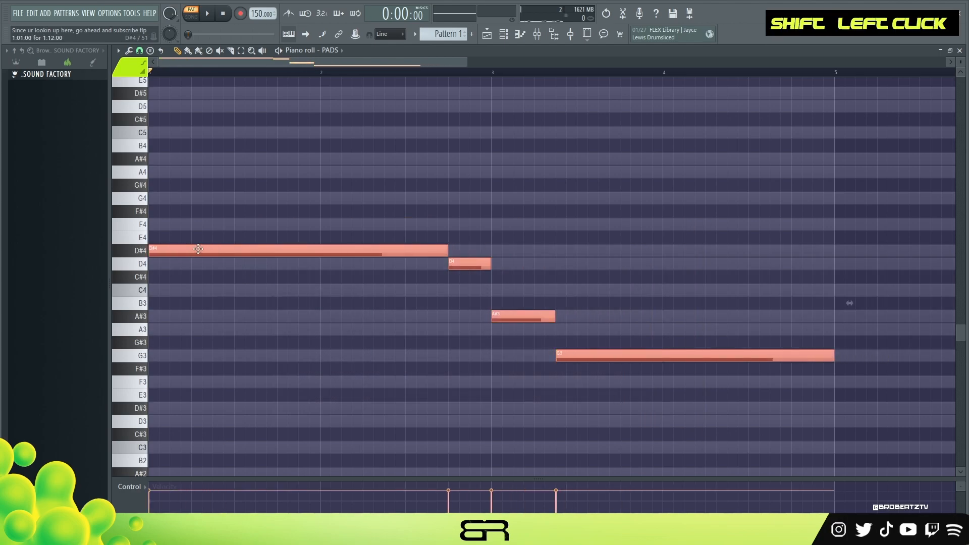
pyautogui.hotkey('ctrl', 'Down')
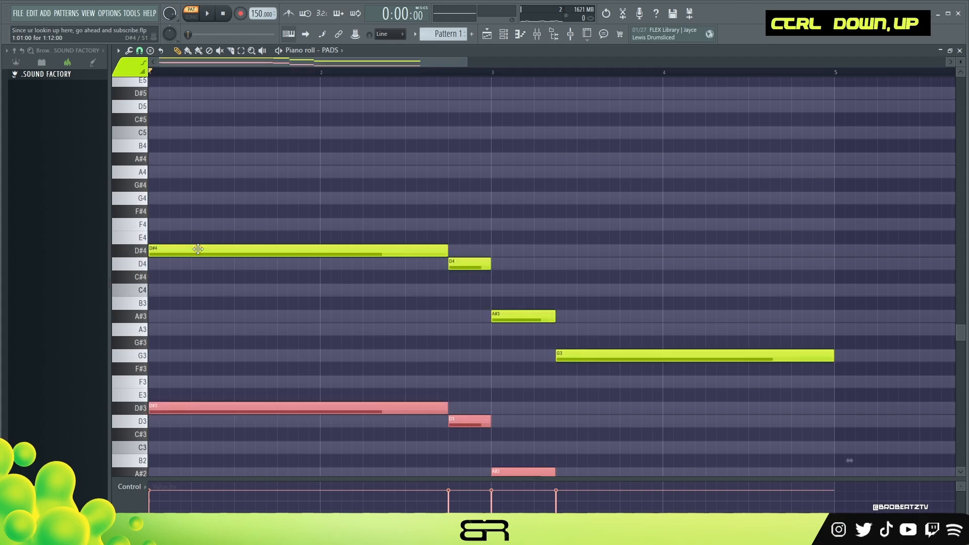
pyautogui.scroll(-3, 296, 277)
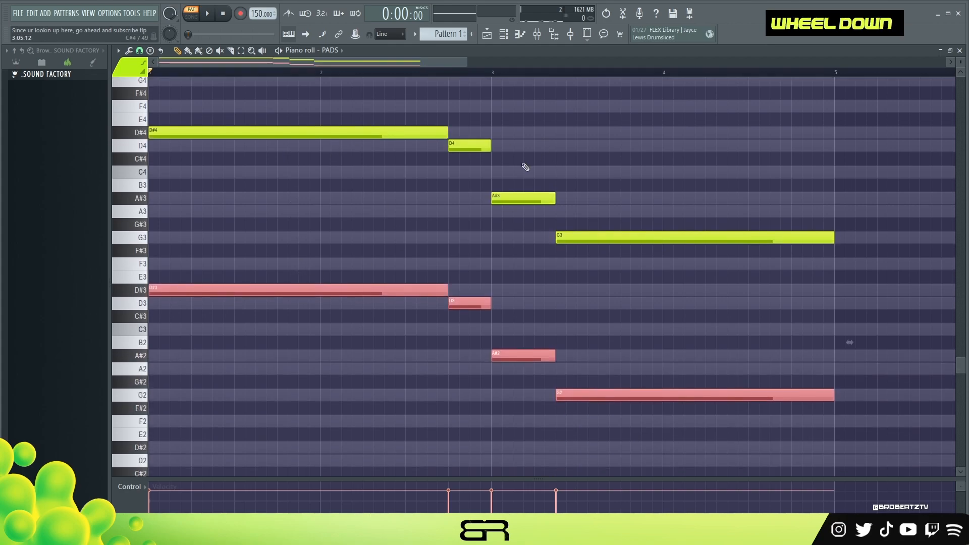
pyautogui.scroll(4, 404, 243)
pyautogui.scroll(1, 404, 244)
pyautogui.rightClick(314, 329)
# Step: Stack G4, A#4 and D5 copies of the same length above the opening D#4 note
pyautogui.keyDown('ctrl'); pyautogui.click(182, 291); pyautogui.keyUp('ctrl')
pyautogui.moveTo(182, 291); pyautogui.dragTo(165, 234)
pyautogui.scroll(3, 165, 234)
pyautogui.moveTo(172, 276); pyautogui.dragTo(158, 181)
pyautogui.rightClick(541, 180)
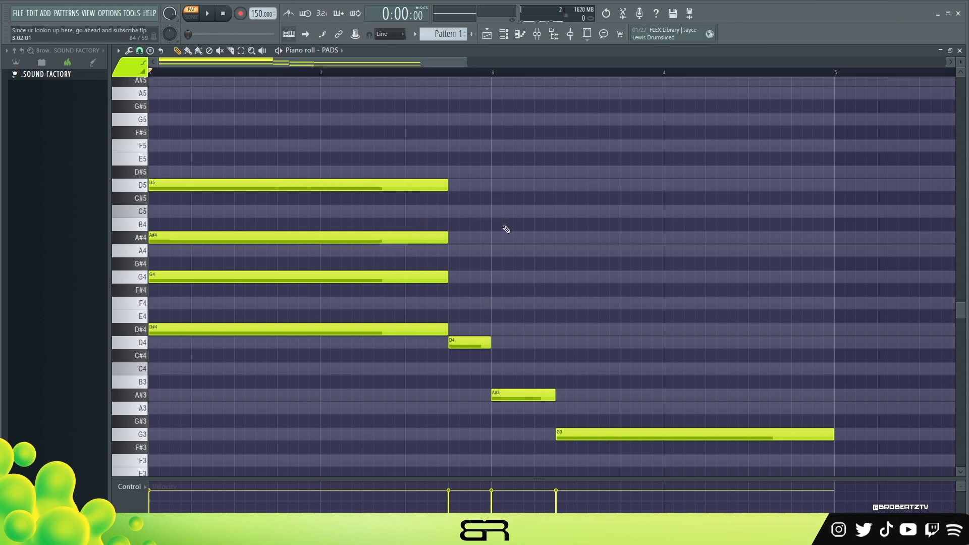
pyautogui.keyDown('ctrl'); pyautogui.click(472, 342); pyautogui.keyUp('ctrl')
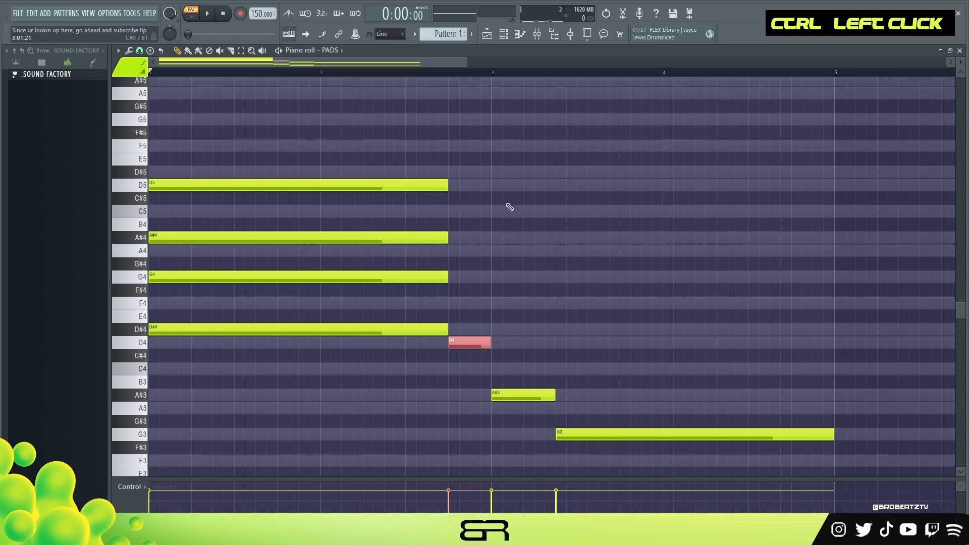
pyautogui.rightClick(614, 294)
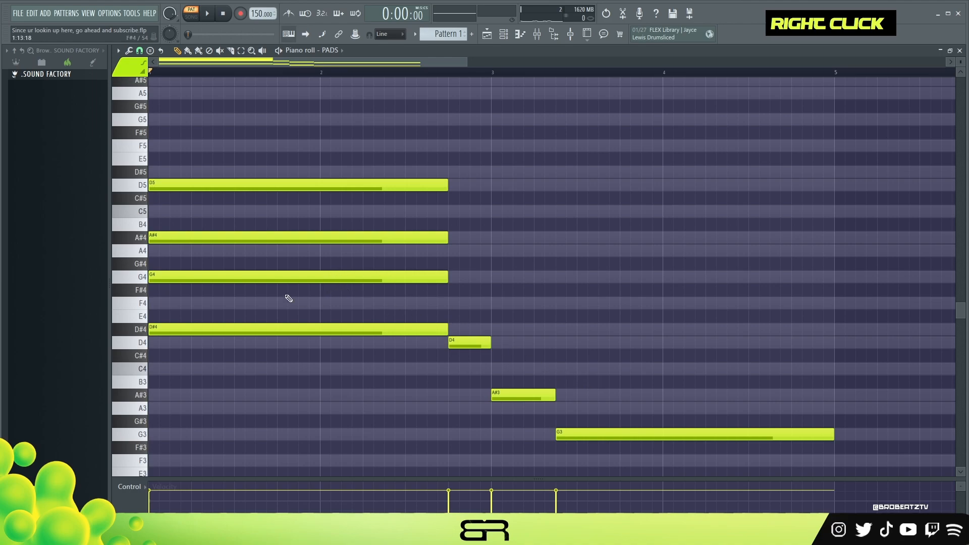
pyautogui.moveTo(172, 233); pyautogui.dragTo(328, 337)
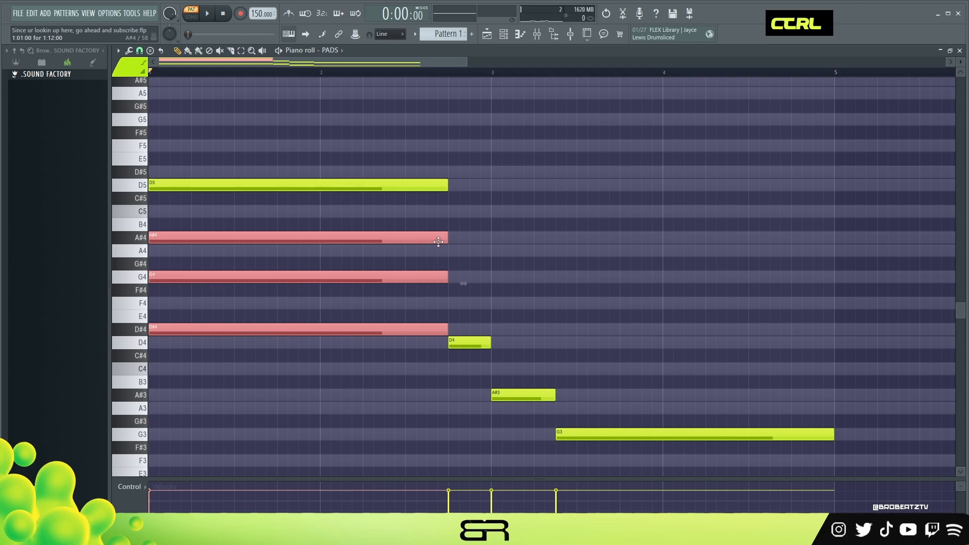
# Step: Try the Major chord stamp in the empty area of bar 3, and delete the stamped notes
pyautogui.click(149, 51)
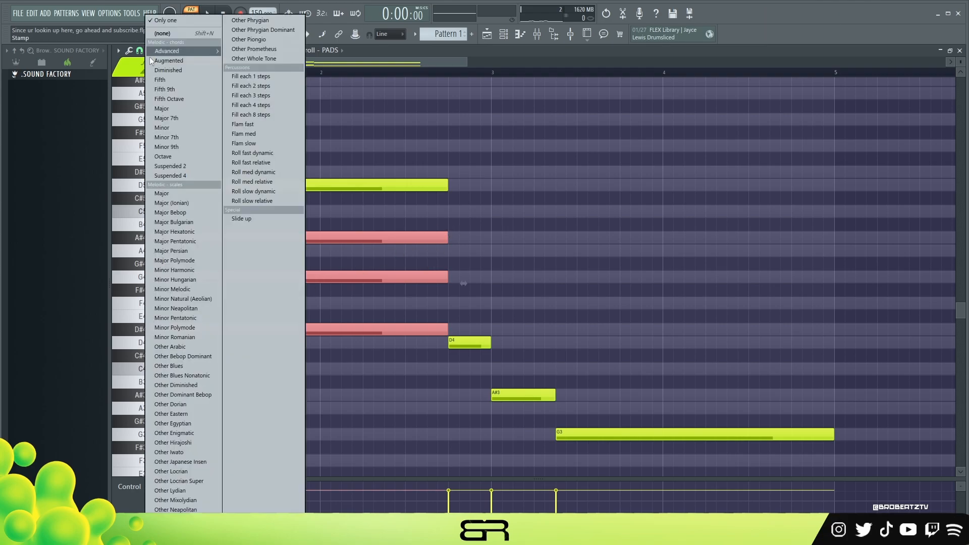
pyautogui.click(165, 109)
pyautogui.moveTo(513, 268); pyautogui.dragTo(560, 321)
pyautogui.keyDown('ctrl'); pyautogui.moveTo(570, 245); pyautogui.dragTo(607, 300); pyautogui.keyUp('ctrl')
pyautogui.rightClick(637, 328)
pyautogui.rightClick(637, 316)
pyautogui.rightClick(636, 263)
pyautogui.rightClick(636, 224)
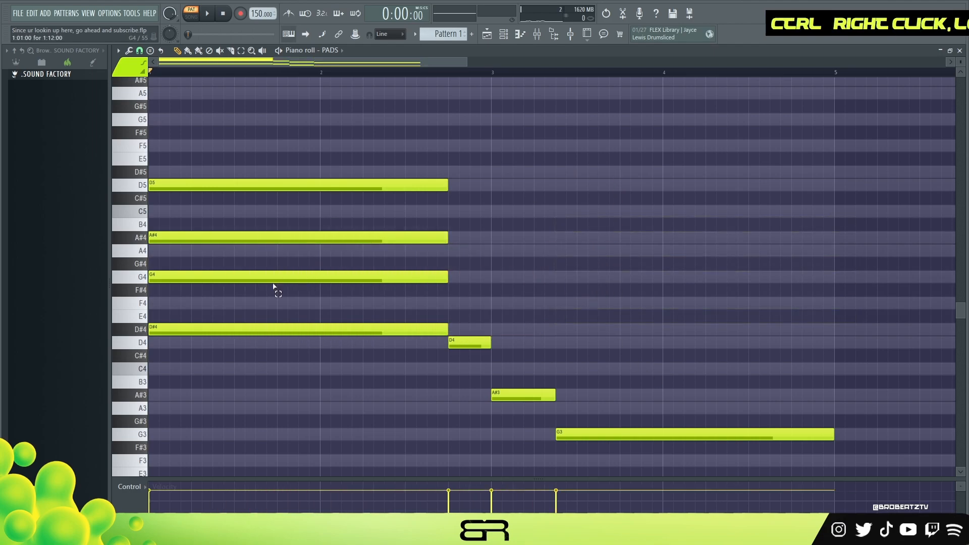
# Step: Move the G4 note of the opening chord up one octave
pyautogui.keyDown('ctrl'); pyautogui.click(269, 278); pyautogui.keyUp('ctrl')
pyautogui.hotkey('ctrl', 'Up')
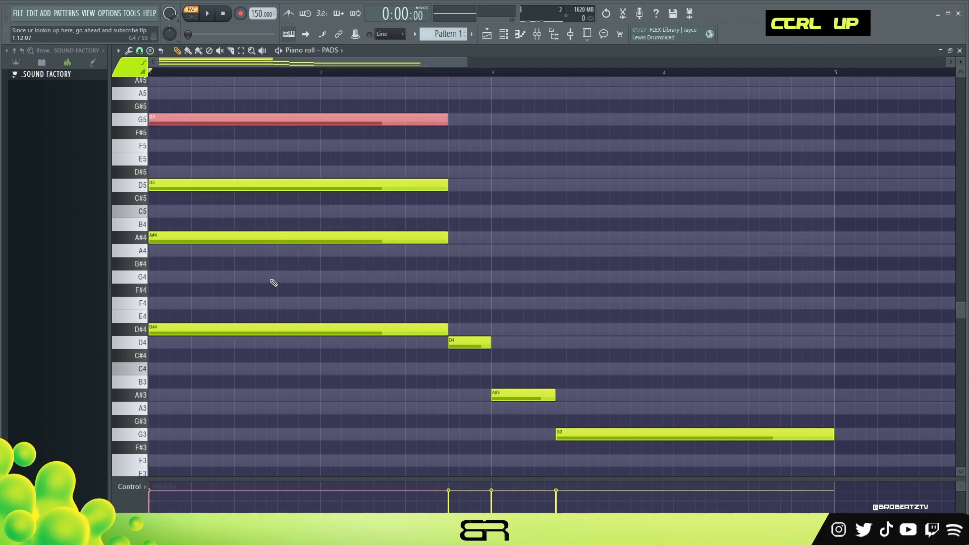
# Step: Play back the pattern to hear the revoiced opening chord
pyautogui.rightClick(671, 209)
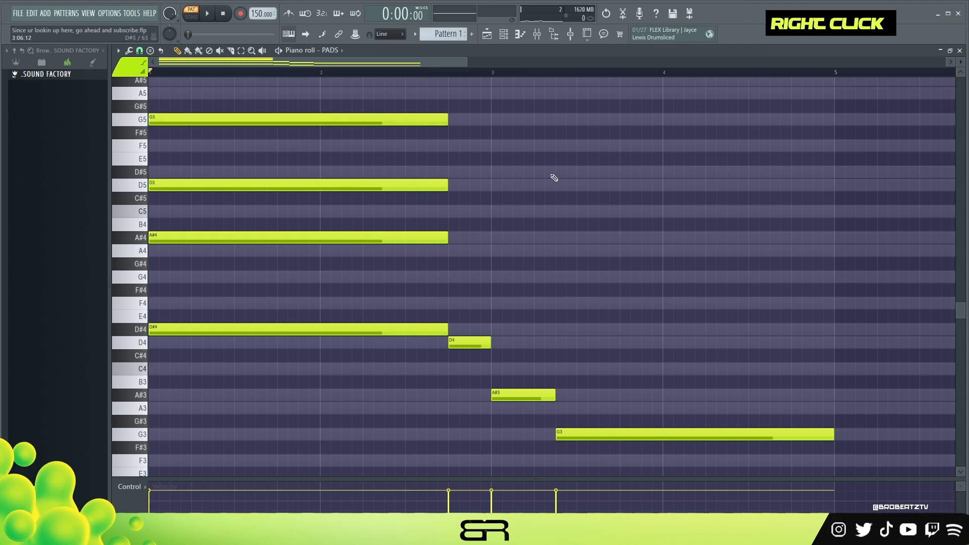
pyautogui.press('space')
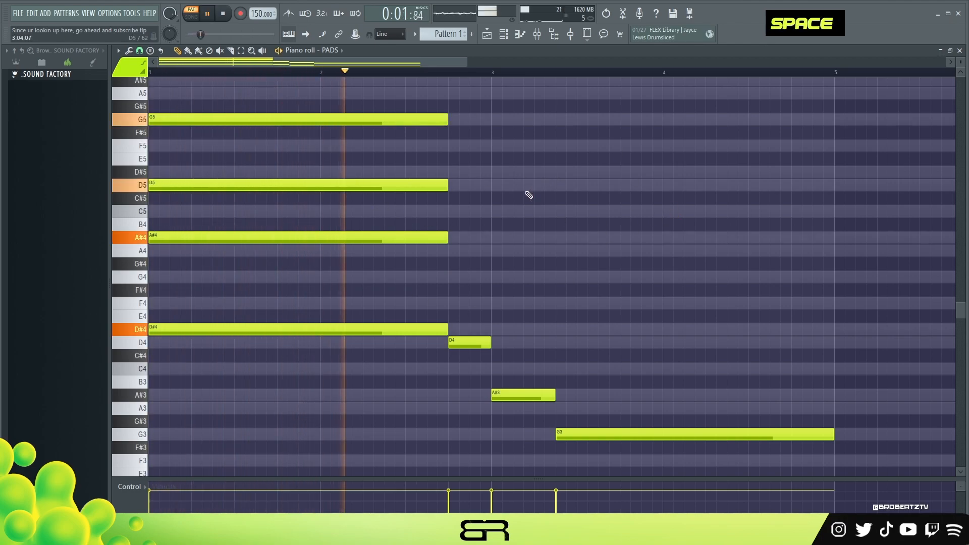
pyautogui.press('space')
# Step: Stack A4, C5 and F5 copies of the same length above the short D4 note that ends bar 2
pyautogui.keyDown('ctrl'); pyautogui.click(460, 344); pyautogui.keyUp('ctrl')
pyautogui.moveTo(461, 344); pyautogui.dragTo(466, 212)
pyautogui.keyDown('ctrl'); pyautogui.click(476, 298); pyautogui.keyUp('ctrl')
pyautogui.hotkey('ctrl', 'Up')
# Step: Stack F4, A4 and D5 copies above the A#3 note in bar 3, delete the extra C5 copy and play the pattern
pyautogui.moveTo(520, 348); pyautogui.dragTo(514, 211)
pyautogui.moveTo(519, 313); pyautogui.dragTo(525, 365)
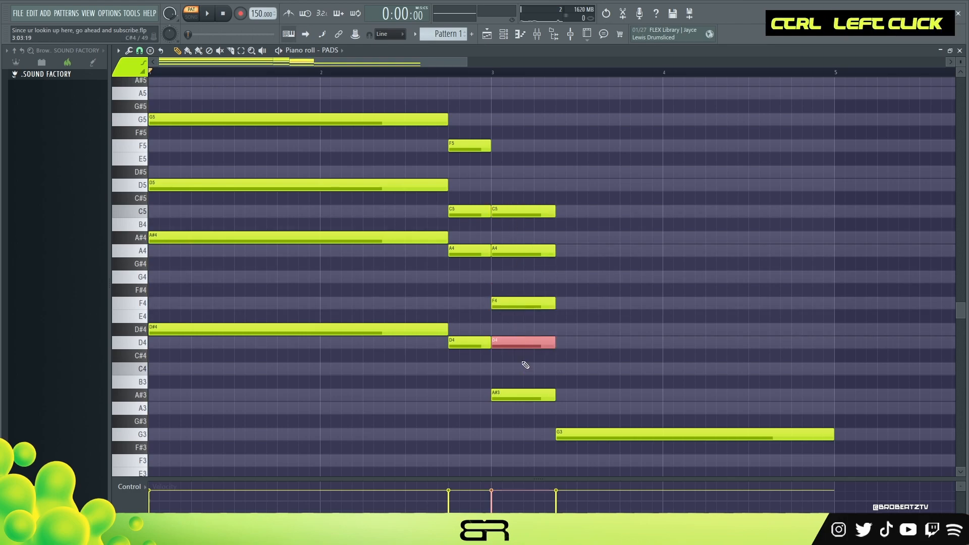
pyautogui.hotkey('ctrl', 'Up')
pyautogui.rightClick(579, 257)
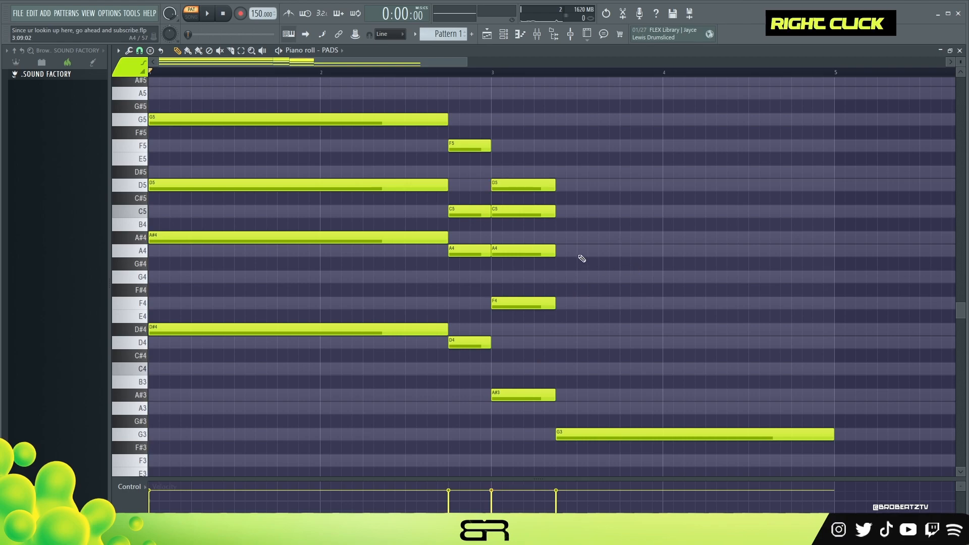
pyautogui.rightClick(517, 212)
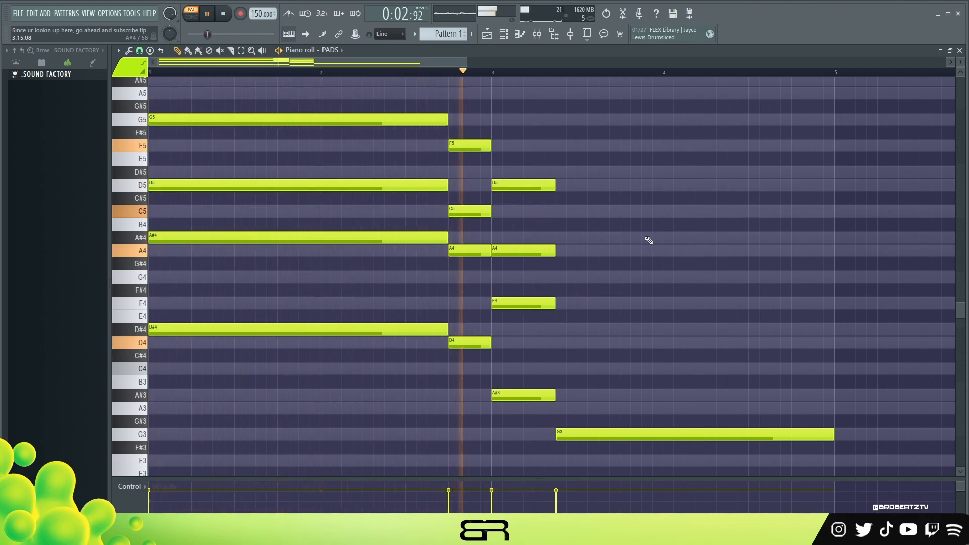
pyautogui.press('space')
# Step: Stack A#3, D4, F4 and A4 copies of the same length above the long G3 note
pyautogui.scroll(-3, 602, 330)
pyautogui.moveTo(584, 351); pyautogui.dragTo(585, 312)
pyautogui.moveTo(586, 312); pyautogui.dragTo(575, 258)
pyautogui.moveTo(575, 257); pyautogui.dragTo(581, 223)
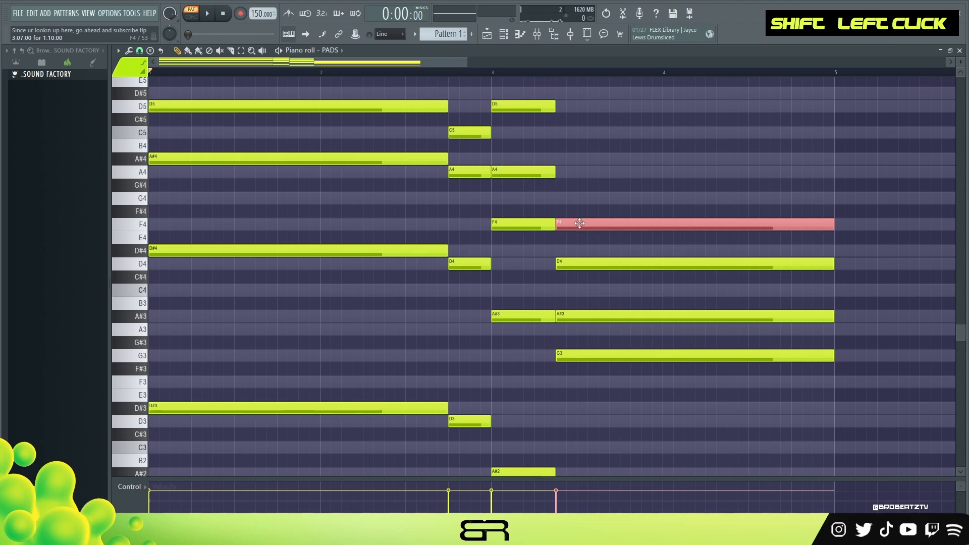
pyautogui.scroll(-3, 233, 380)
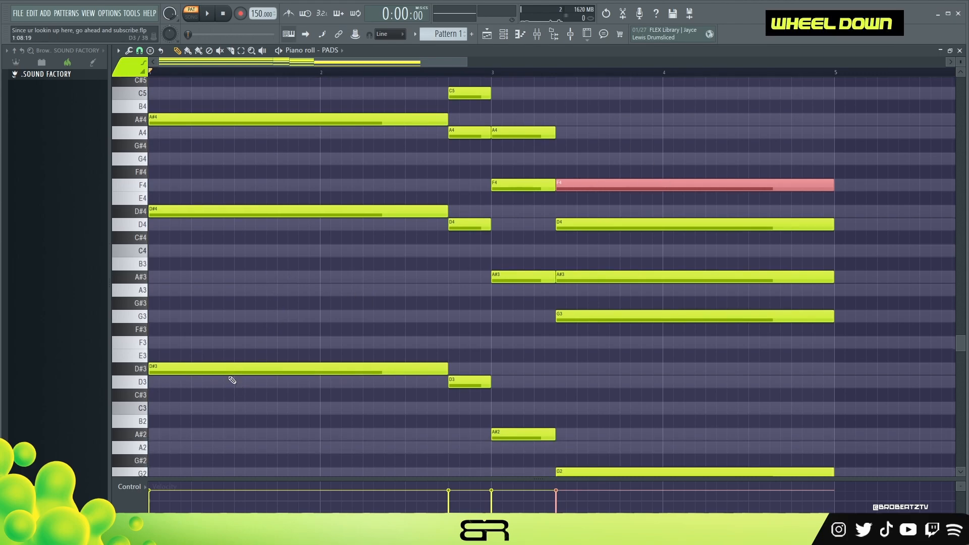
pyautogui.scroll(-3, 608, 454)
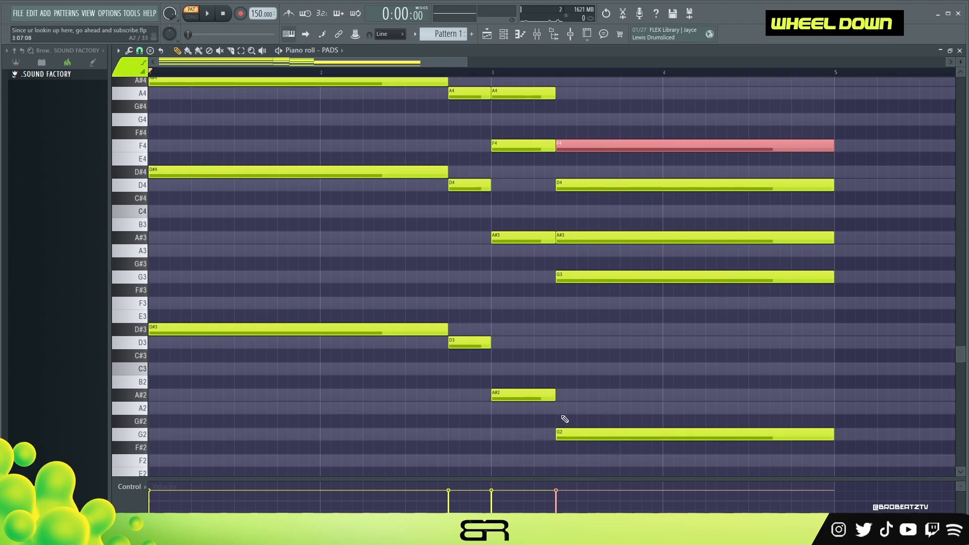
pyautogui.scroll(9, 600, 404)
pyautogui.moveTo(573, 264); pyautogui.dragTo(575, 210)
# Step: Move the A#3 note of the last chord up one octave
pyautogui.keyDown('ctrl'); pyautogui.click(598, 308); pyautogui.keyUp('ctrl')
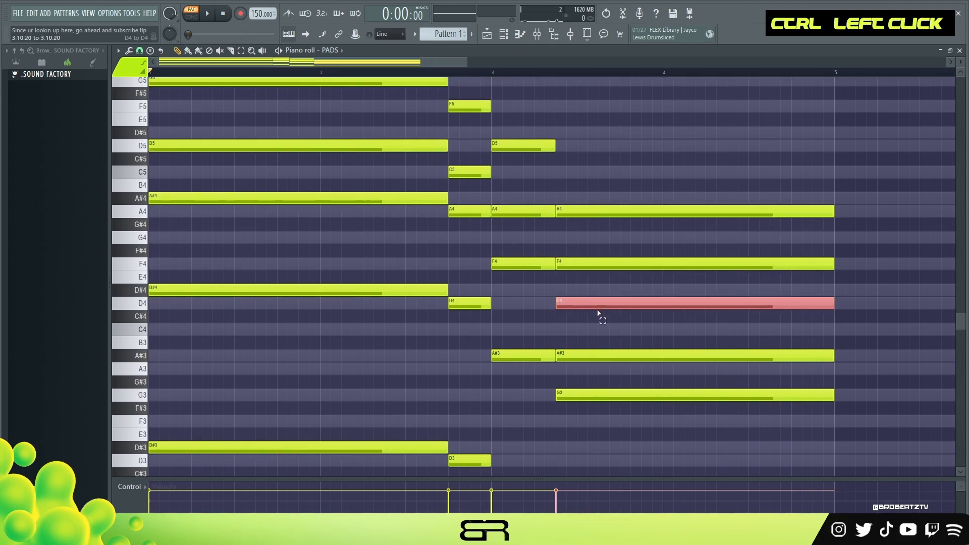
pyautogui.rightClick(602, 318)
pyautogui.keyDown('ctrl'); pyautogui.click(593, 352); pyautogui.keyUp('ctrl')
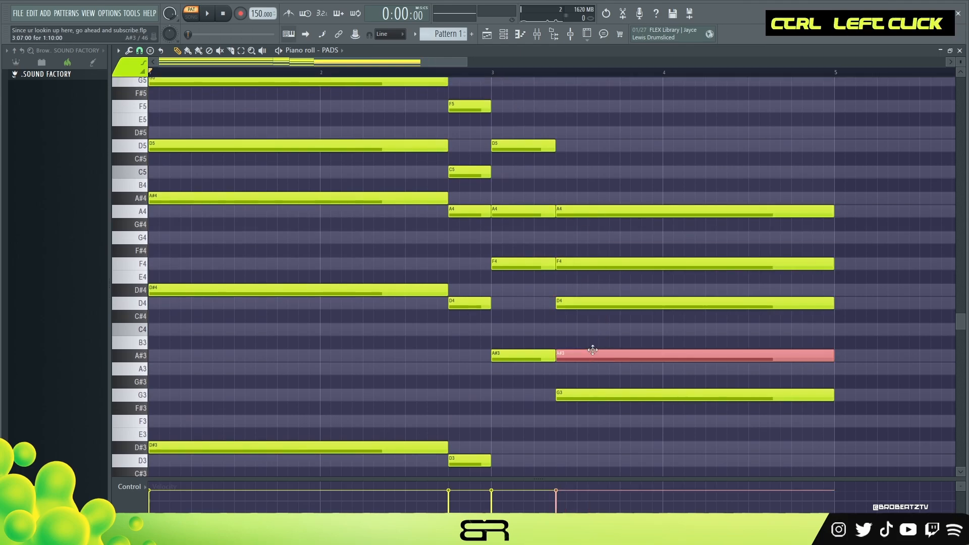
pyautogui.hotkey('ctrl', 'Up')
# Step: Play back the full four-chord progression
pyautogui.press('space')
pyautogui.scroll(3, 623, 352)
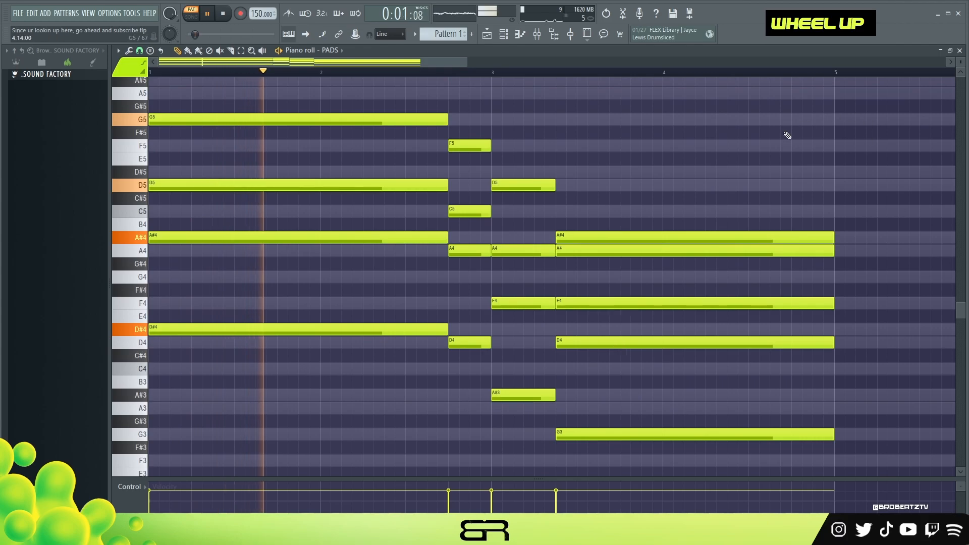
pyautogui.keyDown('ctrl'); pyautogui.rightClick(807, 126); pyautogui.keyUp('ctrl')
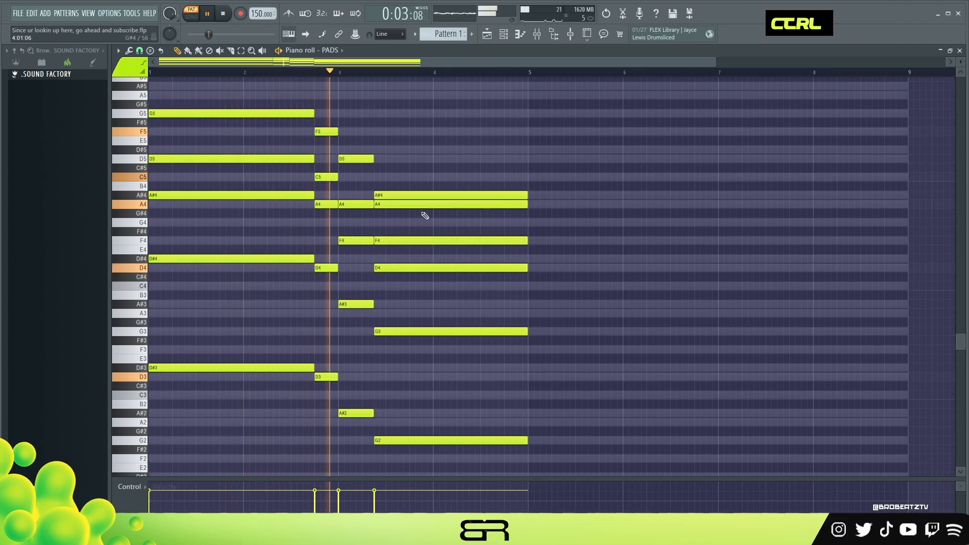
pyautogui.press('ctrl')
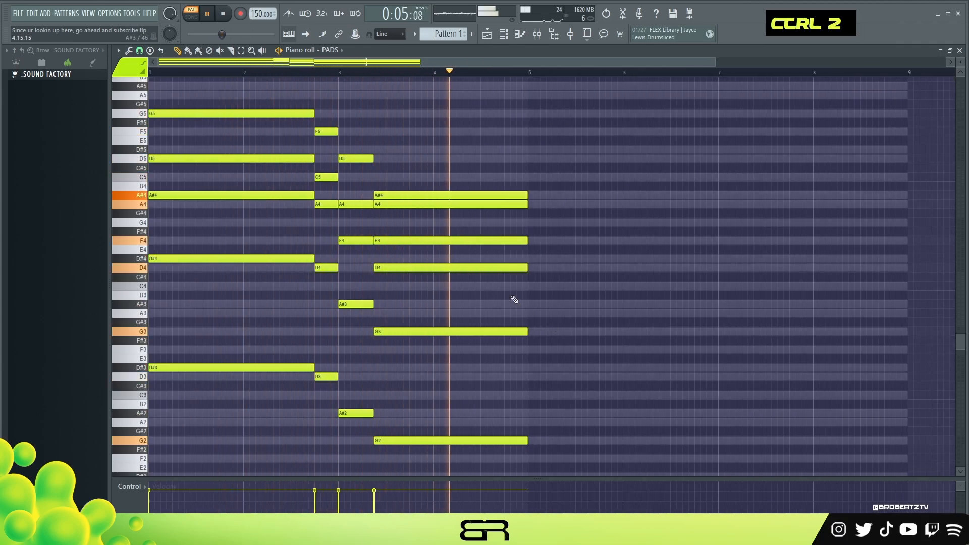
# Step: Duplicate the entire four-bar pad progression into bars 5 to 8
pyautogui.hotkey('ctrl', 'a')
pyautogui.press('space')
pyautogui.moveTo(170, 116); pyautogui.dragTo(550, 116)
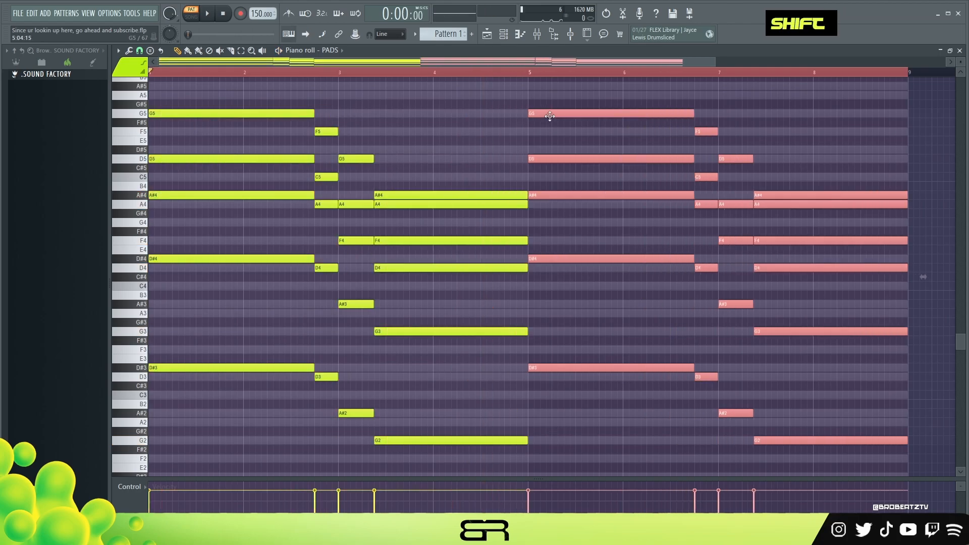
pyautogui.keyDown('ctrl'); pyautogui.click(521, 133); pyautogui.keyUp('ctrl')
pyautogui.scroll(-4, 500, 145)
pyautogui.scroll(5, 488, 157)
pyautogui.scroll(-1, 488, 164)
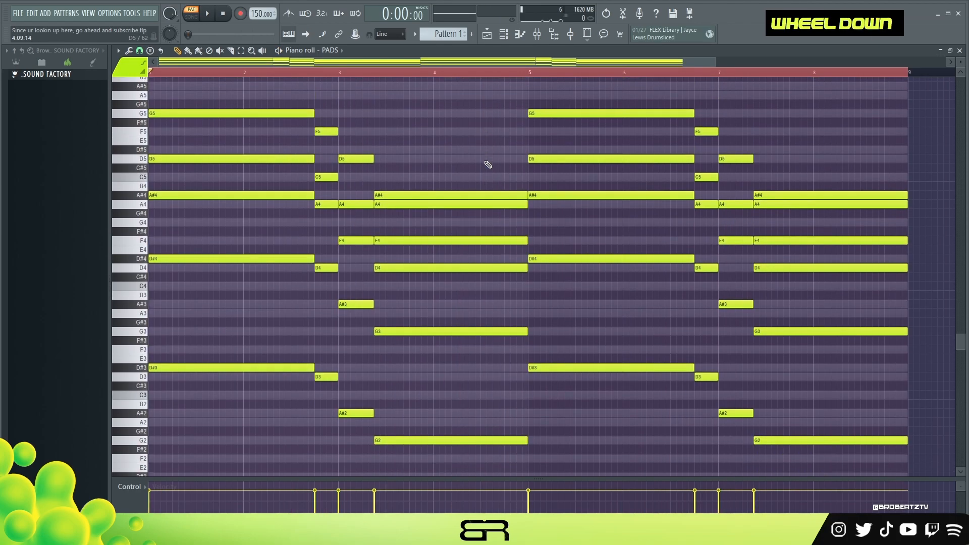
# Step: Copy the pad progression's notes into the other PADS channel
pyautogui.click(501, 30)
pyautogui.rightClick(332, 201)
pyautogui.click(471, 216)
pyautogui.rightClick(333, 193)
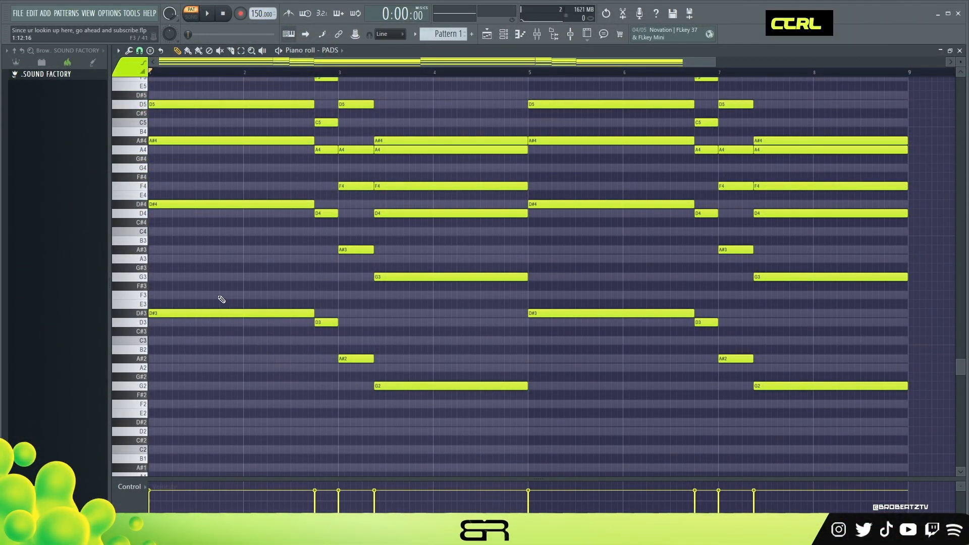
# Step: Copy the low D#3, D3, A#2 and G2 notes of the first four bars into the first BASS channel's piano roll
pyautogui.moveTo(217, 292); pyautogui.dragTo(424, 417)
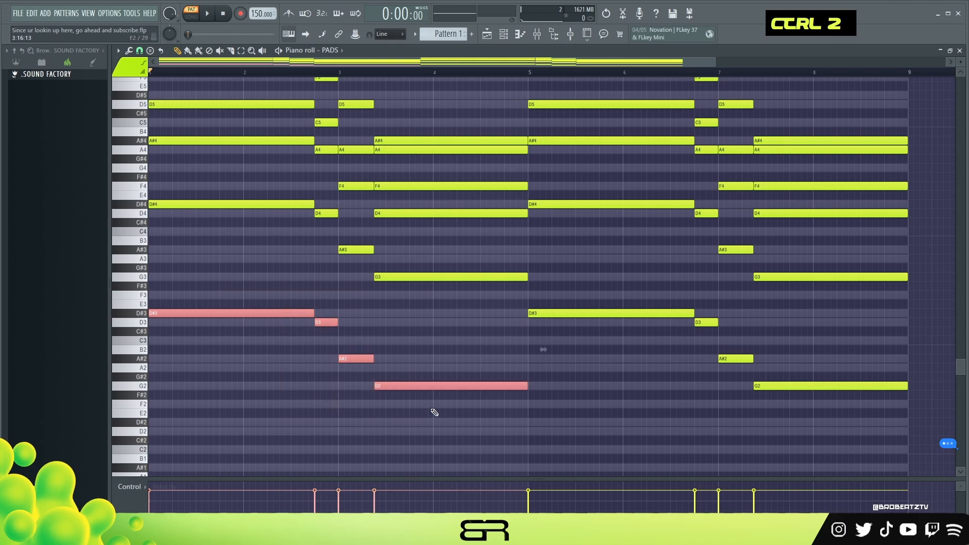
pyautogui.hotkey('ctrl', 'c')
pyautogui.click(503, 34)
pyautogui.rightClick(348, 221)
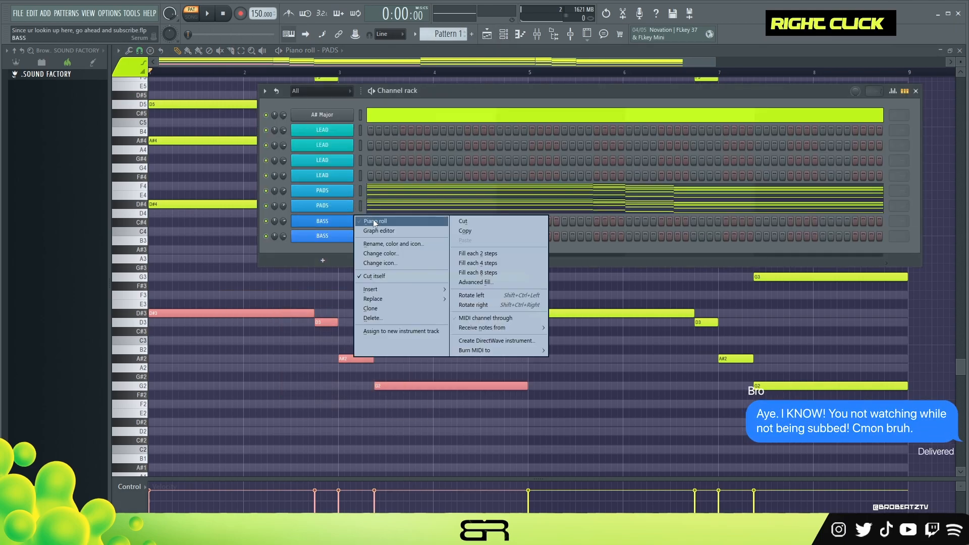
pyautogui.click(373, 222)
pyautogui.hotkey('ctrl', 'v')
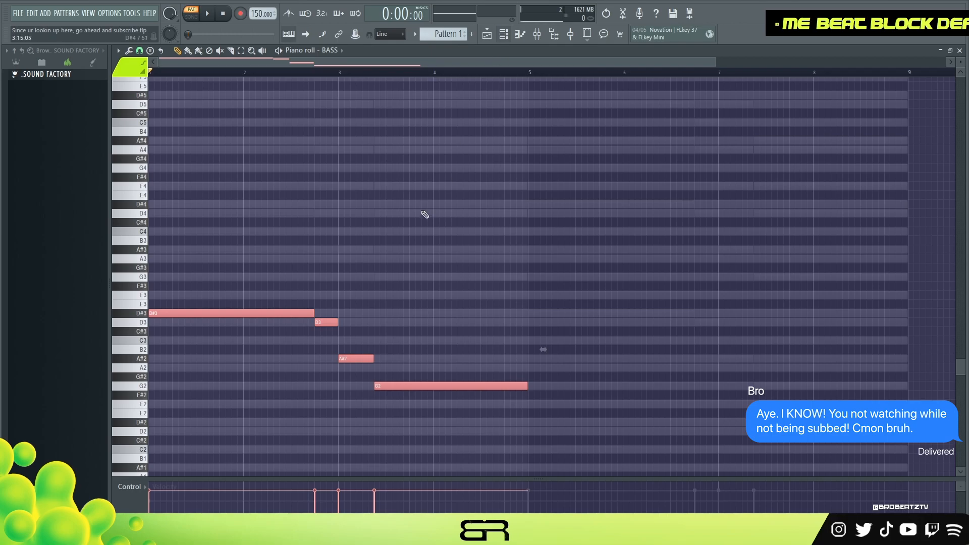
pyautogui.scroll(-3, 427, 210)
pyautogui.rightClick(312, 147)
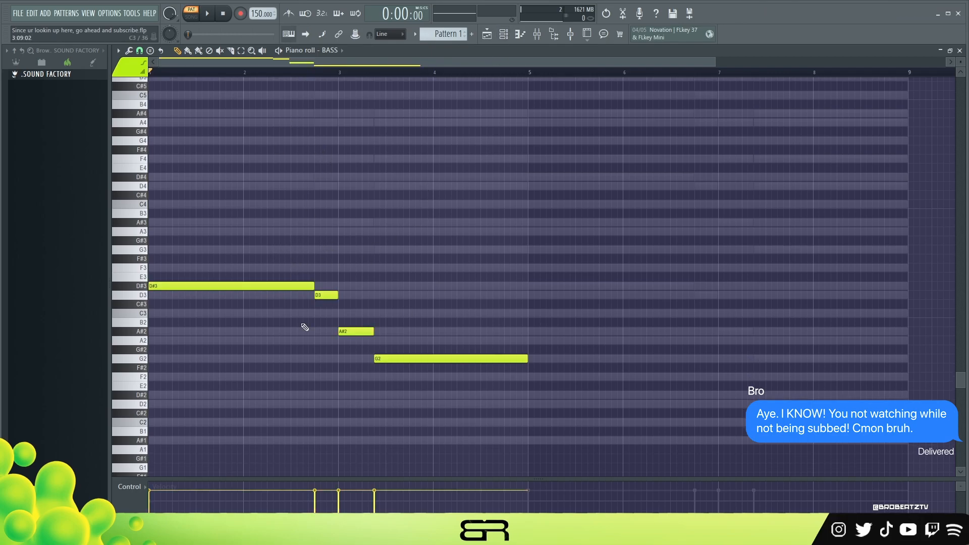
pyautogui.scroll(3, 286, 66)
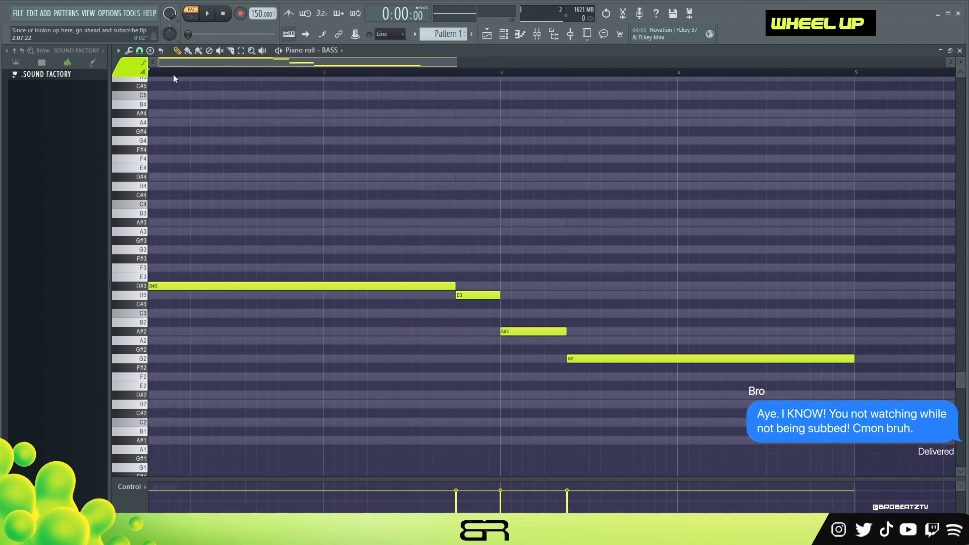
# Step: Try the last bass note, G2, in higher and lower octaves and play the pattern
pyautogui.rightClick(544, 280)
pyautogui.moveTo(338, 264); pyautogui.dragTo(710, 420)
pyautogui.rightClick(696, 402)
pyautogui.moveTo(632, 318); pyautogui.dragTo(632, 376)
pyautogui.hotkey('ctrl', 'Up')
pyautogui.hotkey('ctrl', 'Down')
pyautogui.hotkey('ctrl', 'Up')
pyautogui.hotkey('ctrl', 'Down')
pyautogui.hotkey('ctrl', 'Up')
pyautogui.hotkey('ctrl', 'Down')
pyautogui.hotkey('ctrl', 'Down')
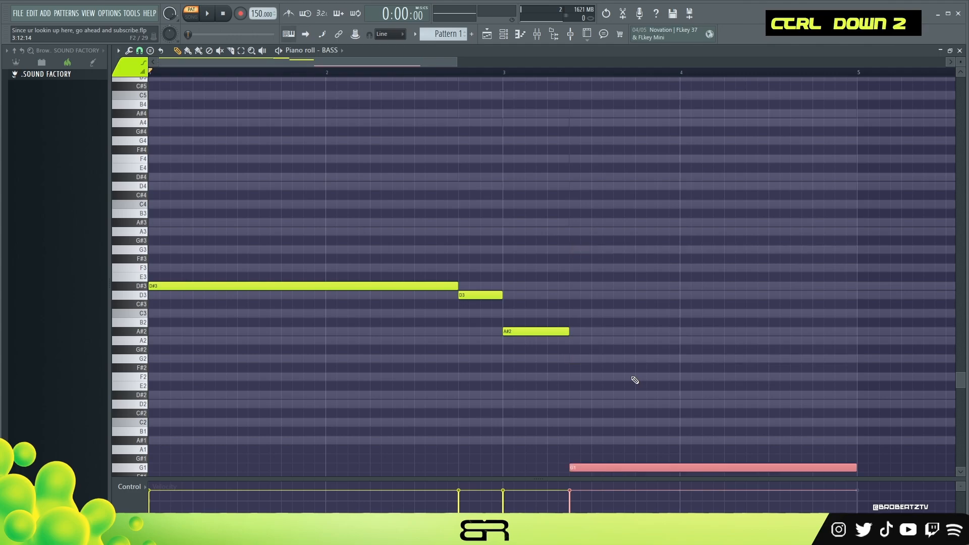
pyautogui.hotkey('ctrl', 'Up')
pyautogui.press('space')
pyautogui.rightClick(441, 203)
pyautogui.press('space')
# Step: Raise all four bass notes by one octave
pyautogui.hotkey('ctrl', 'a')
pyautogui.hotkey('ctrl', 'Up')
pyautogui.rightClick(442, 202)
# Step: Shorten the opening D#4 bass note and add a short D#4 repeat in the gap after it
pyautogui.scroll(3, 442, 203)
pyautogui.moveTo(455, 286); pyautogui.dragTo(402, 287)
pyautogui.click(418, 286)
pyautogui.moveTo(667, 286); pyautogui.dragTo(432, 309)
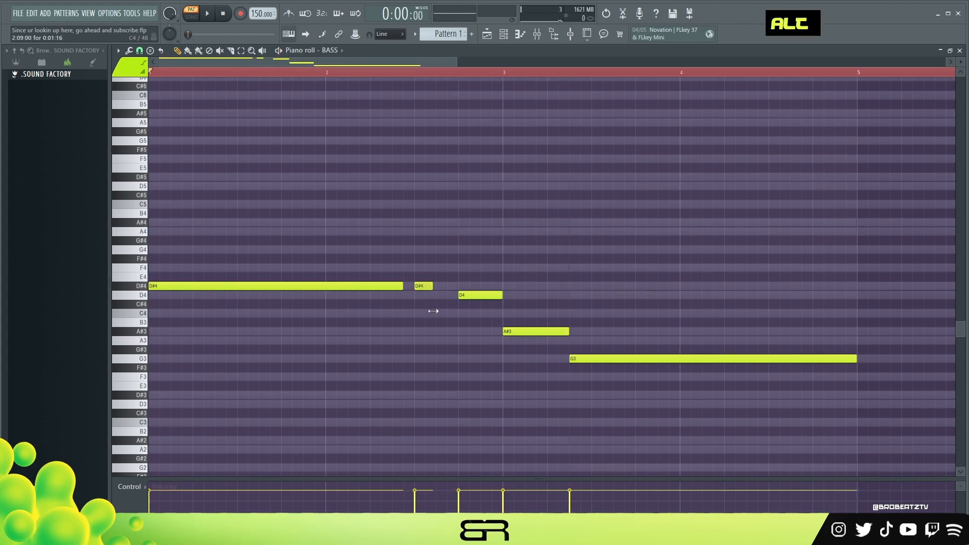
# Step: Raise the D4 and A#3 bass notes by one octave while checking playback
pyautogui.press('space')
pyautogui.hotkey('ctrl', 'Up')
pyautogui.keyDown('ctrl'); pyautogui.click(535, 331); pyautogui.keyUp('ctrl')
pyautogui.hotkey('ctrl', 'Up')
# Step: Chop the second half of the A#4 bass note into six short notes, lower them one octave and play the result
pyautogui.moveTo(545, 222); pyautogui.dragTo(560, 222)
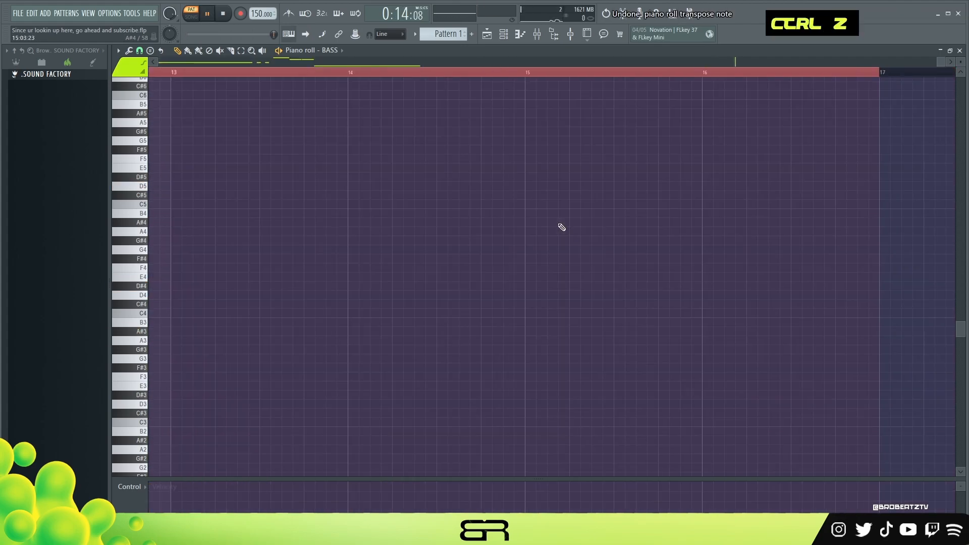
pyautogui.press('space')
pyautogui.hotkey('alt', 'u')
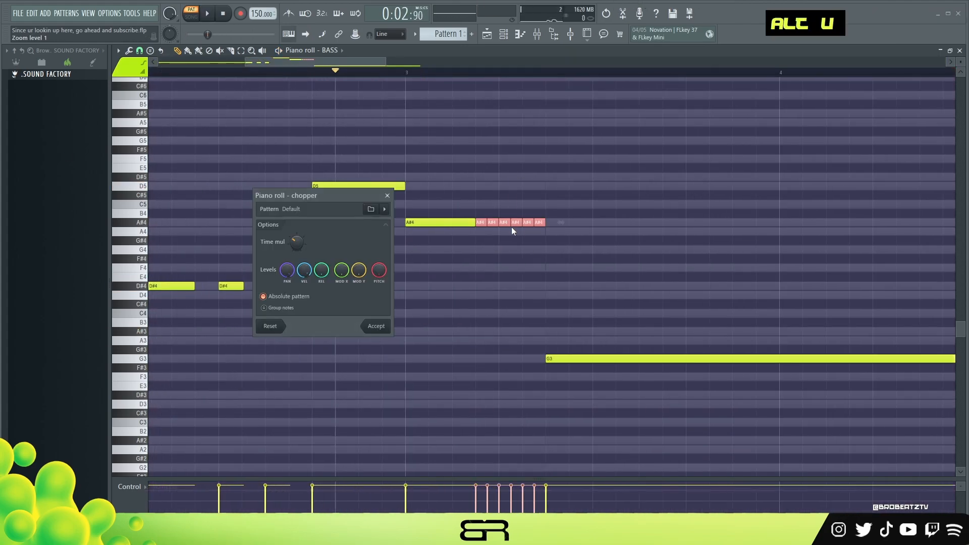
pyautogui.press('Return')
pyautogui.hotkey('ctrl', 'Down')
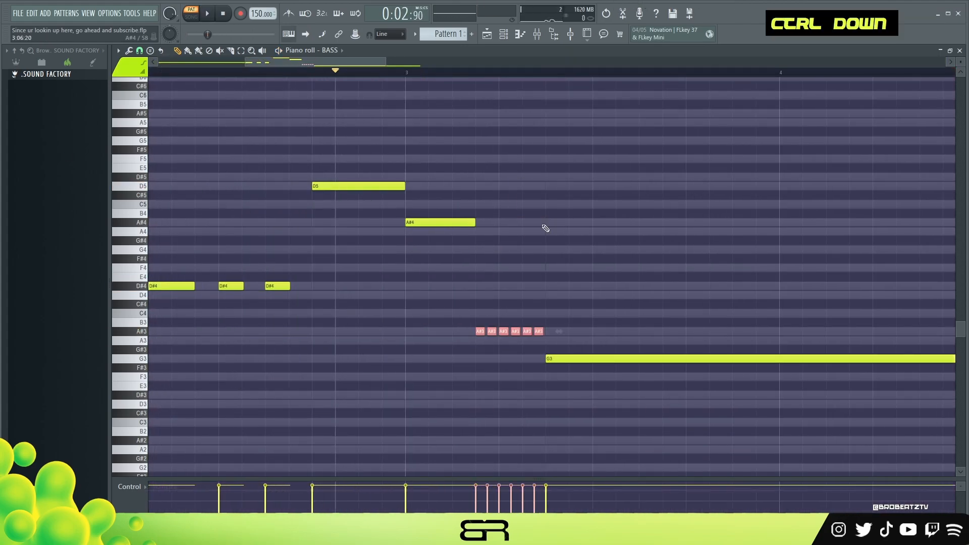
pyautogui.rightClick(580, 342)
pyautogui.press('space')
pyautogui.press('space')
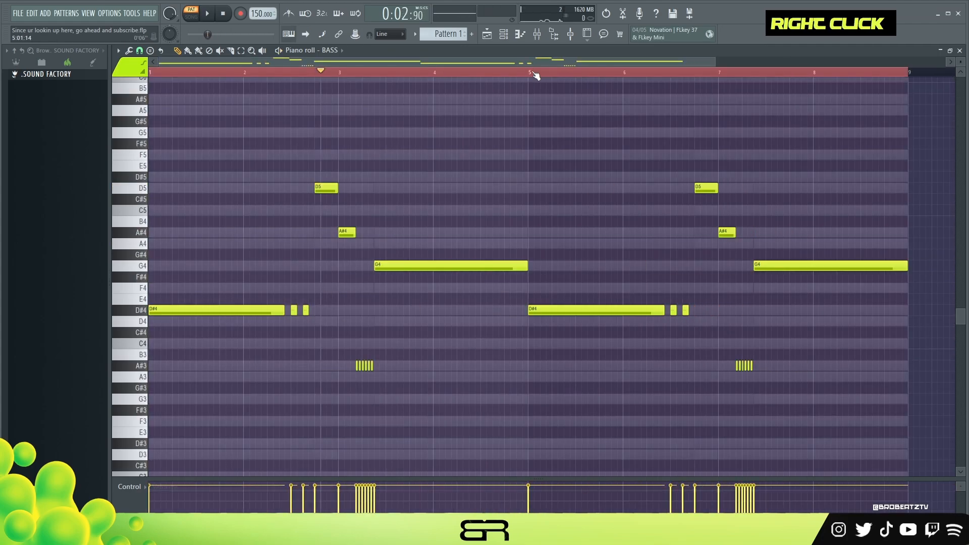
# Step: Break the long D#4 bass note in bars 5 and 6 into shorter repeated D#4 notes and play the variation
pyautogui.scroll(3, 573, 316)
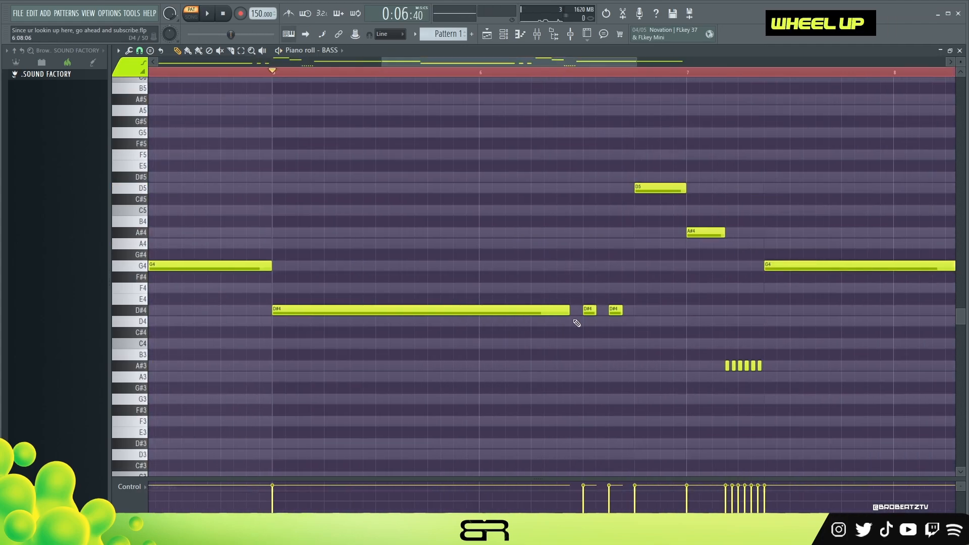
pyautogui.keyDown('ctrl'); pyautogui.click(362, 312); pyautogui.keyUp('ctrl')
pyautogui.moveTo(362, 313); pyautogui.dragTo(276, 314)
pyautogui.moveTo(303, 311); pyautogui.dragTo(512, 311)
pyautogui.rightClick(519, 310)
pyautogui.click(535, 310)
pyautogui.scroll(-3, 813, 292)
pyautogui.press('space')
pyautogui.press('space')
# Step: Shorten the final G4 bass note and fill the end of bar 8 with two short G5 notes
pyautogui.moveTo(823, 266); pyautogui.dragTo(763, 266)
pyautogui.click(773, 266)
pyautogui.moveTo(884, 266); pyautogui.dragTo(792, 266)
pyautogui.click(801, 266)
pyautogui.hotkey('ctrl', 'Up')
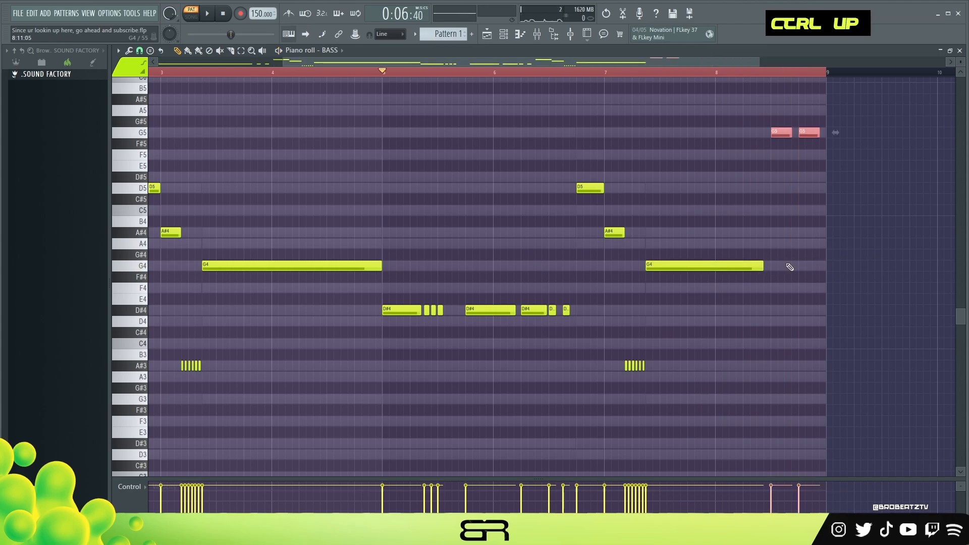
pyautogui.scroll(-2, 789, 266)
pyautogui.doubleClick(208, 72)
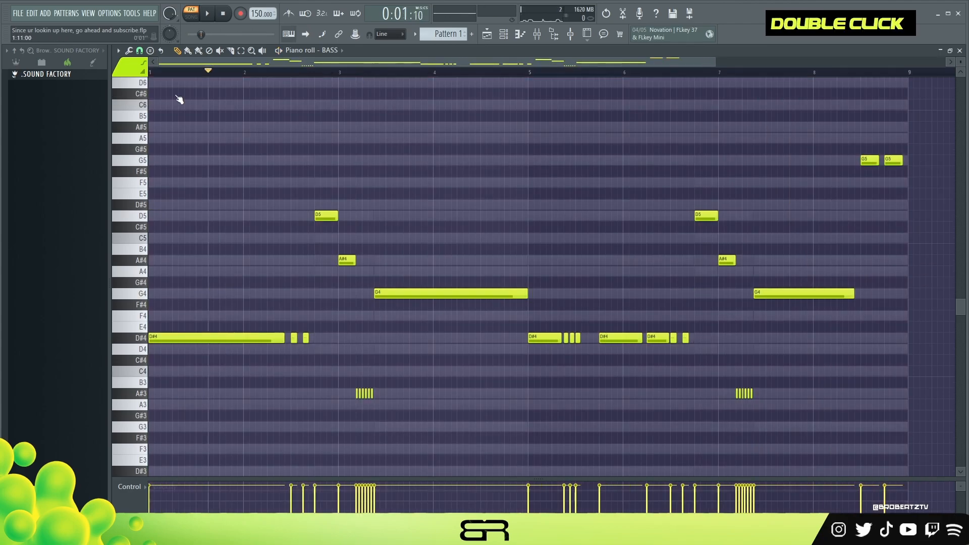
# Step: Copy the bass line from the first BASS channel and paste it into the second BASS channel
pyautogui.click(504, 37)
pyautogui.rightClick(344, 221)
pyautogui.click(468, 230)
pyautogui.rightClick(323, 235)
pyautogui.click(460, 256)
pyautogui.click(454, 240)
# Step: Play the pattern and try the whole bass line one octave lower
pyautogui.hotkey('ctrl', 'a')
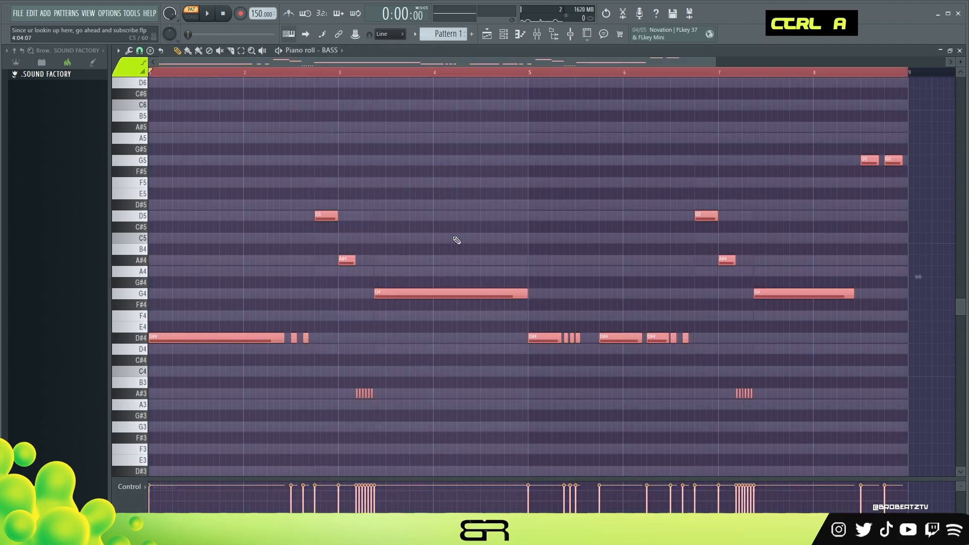
pyautogui.press('space')
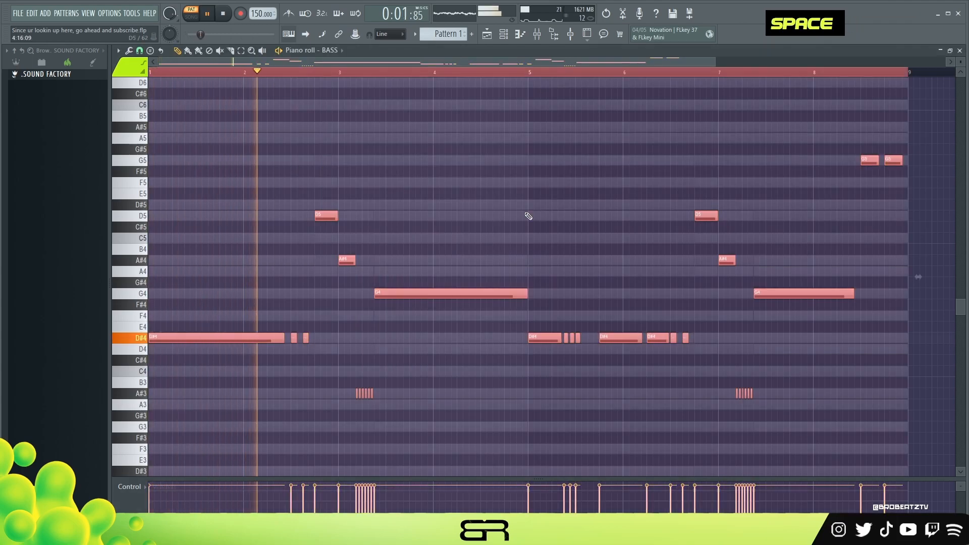
pyautogui.hotkey('ctrl', 'Down')
pyautogui.hotkey('ctrl', 'Up')
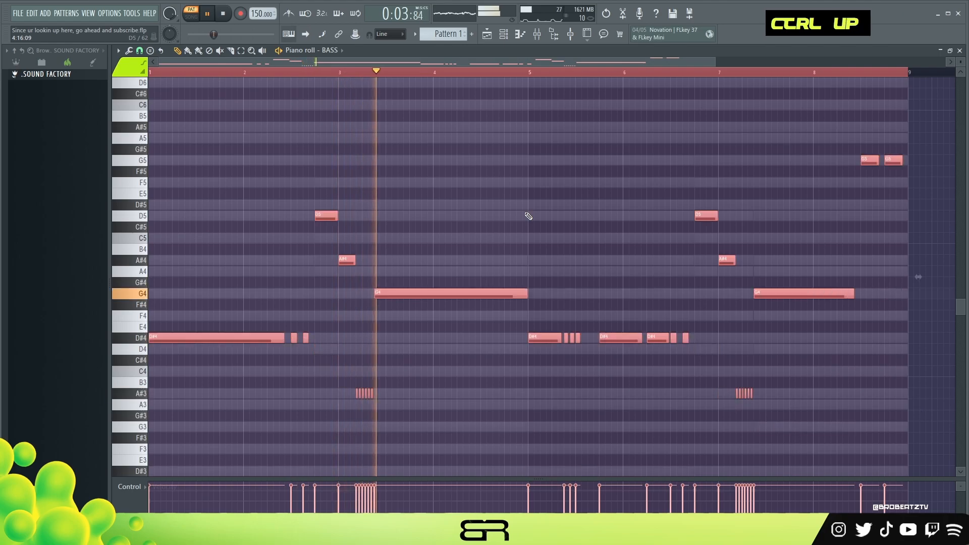
pyautogui.rightClick(535, 213)
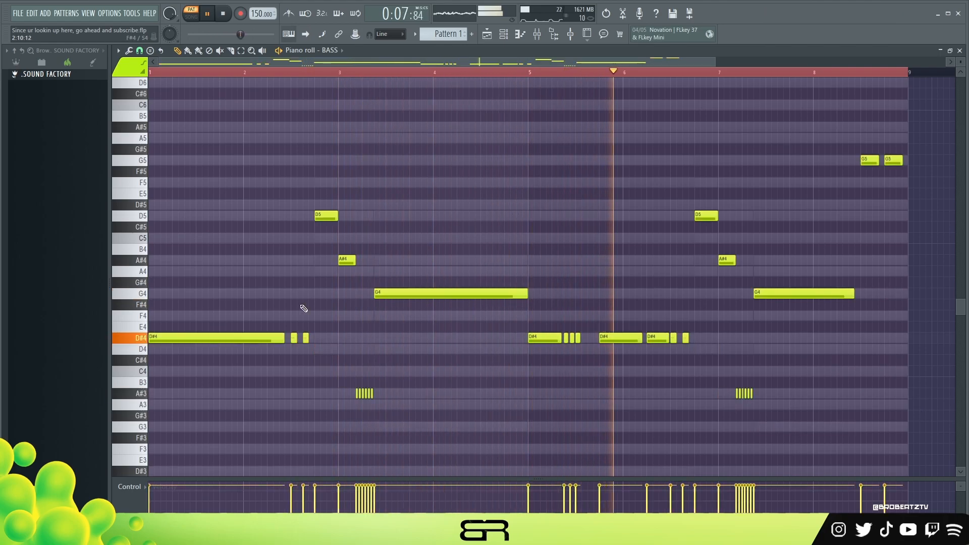
# Step: Select the three short D#4 bass notes in bar 5, clear the selection and stop playback
pyautogui.moveTo(561, 329); pyautogui.dragTo(585, 346)
pyautogui.keyDown('alt'); pyautogui.click(579, 340); pyautogui.keyUp('alt')
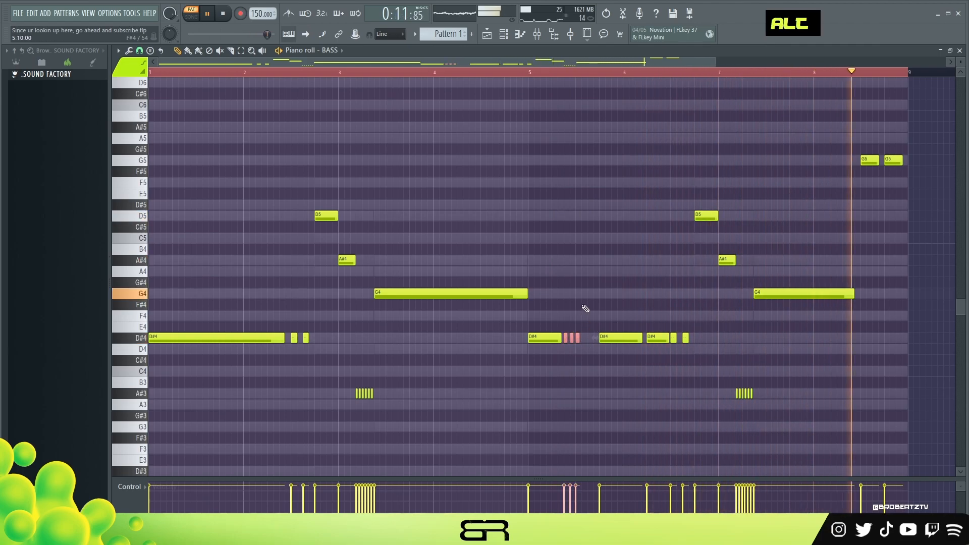
pyautogui.rightClick(595, 262)
pyautogui.press('space')
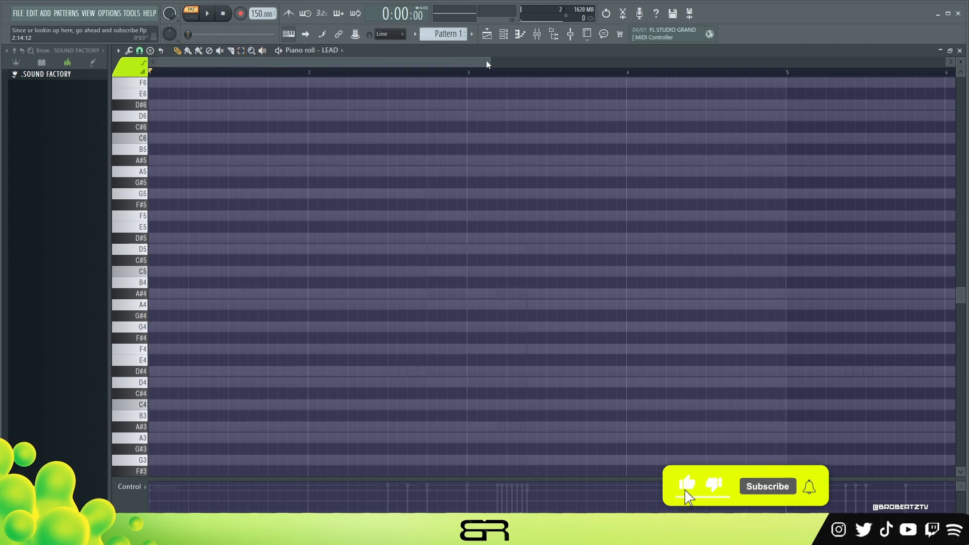
# Step: Open the first PADS channel's notes and examine the chord progression across all eight bars
pyautogui.moveTo(490, 59); pyautogui.dragTo(488, 60)
pyautogui.click(504, 34)
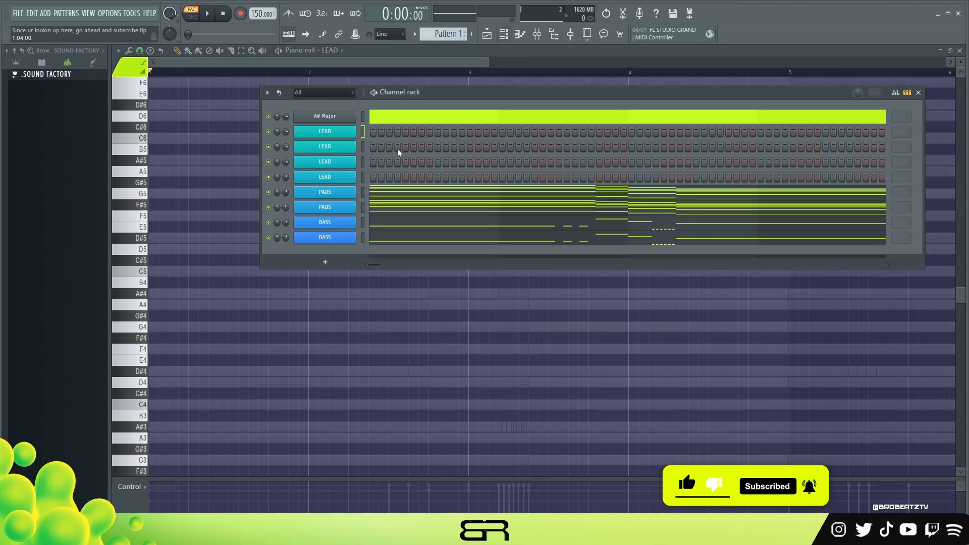
pyautogui.click(401, 191)
pyautogui.scroll(-4, 411, 194)
pyautogui.scroll(4, 493, 234)
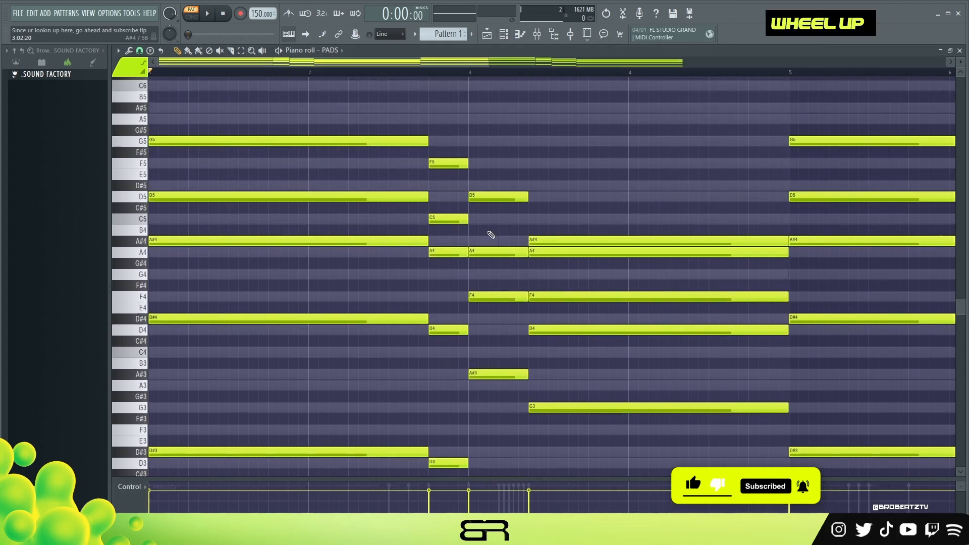
pyautogui.scroll(-3, 547, 310)
pyautogui.rightClick(609, 137)
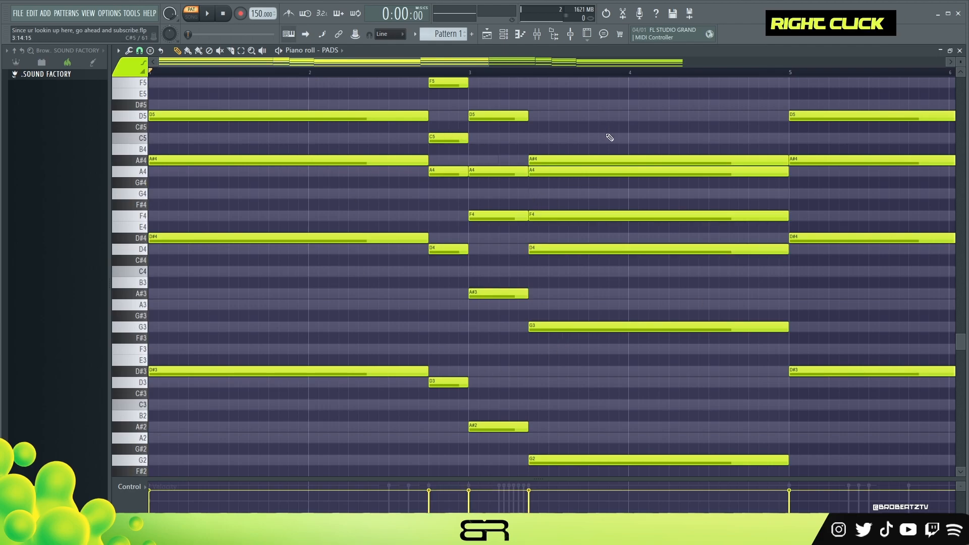
pyautogui.scroll(5, 596, 214)
pyautogui.scroll(-1, 574, 233)
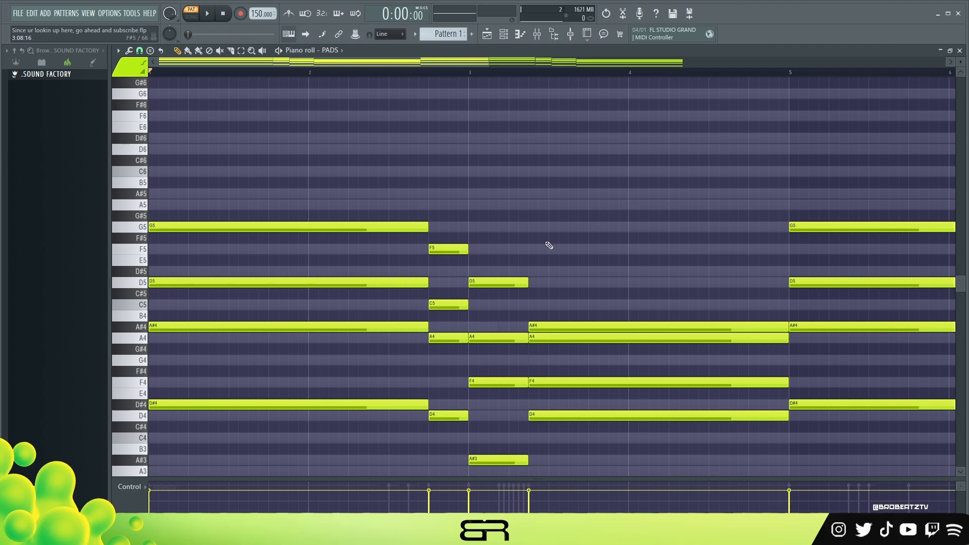
pyautogui.moveTo(409, 298); pyautogui.dragTo(153, 217)
pyautogui.keyDown('ctrl'); pyautogui.rightClick(459, 298); pyautogui.keyUp('ctrl')
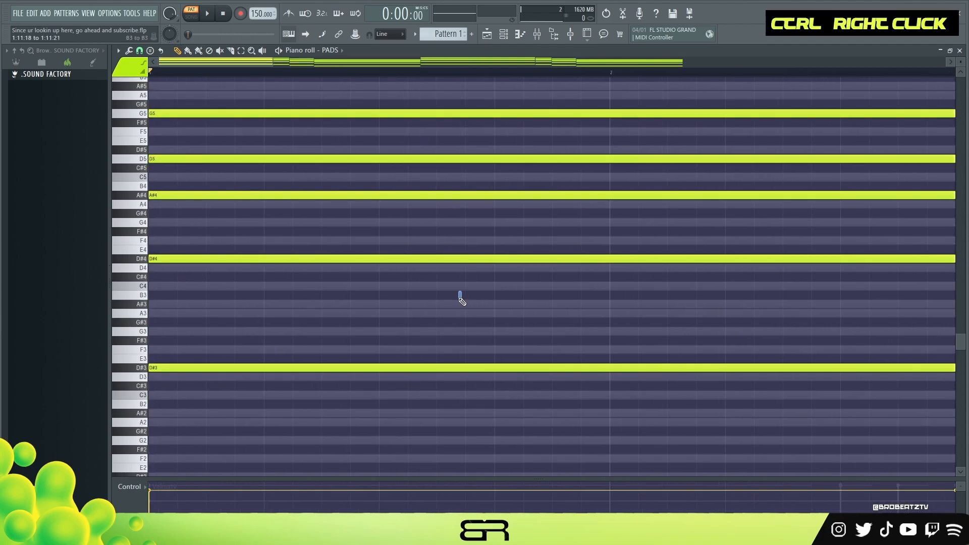
pyautogui.scroll(3, 345, 207)
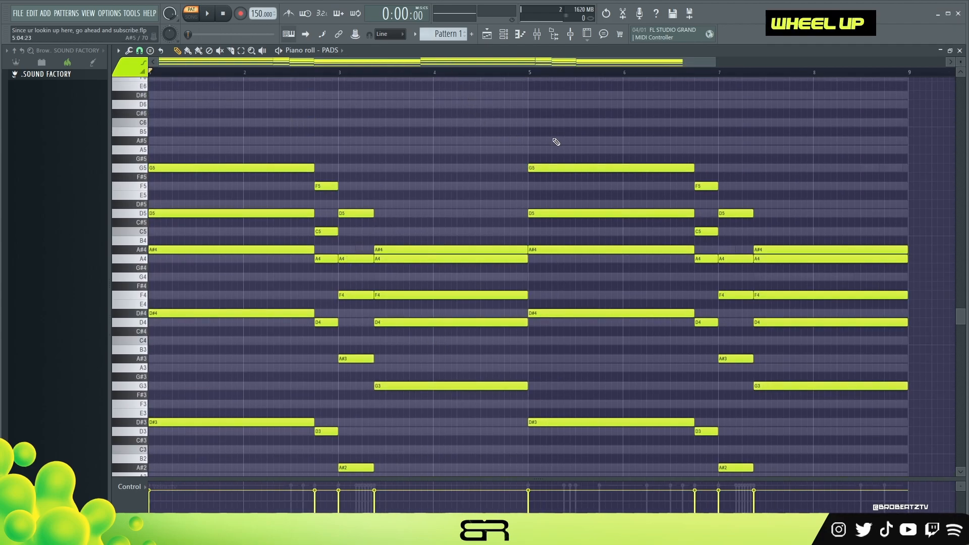
pyautogui.keyDown('ctrl'); pyautogui.click(646, 168); pyautogui.keyUp('ctrl')
pyautogui.keyDown('ctrl'); pyautogui.keyDown('shift'); pyautogui.click(706, 186); pyautogui.keyUp('shift'); pyautogui.keyUp('ctrl')
pyautogui.keyDown('ctrl'); pyautogui.keyDown('shift'); pyautogui.click(735, 213); pyautogui.keyUp('shift'); pyautogui.keyUp('ctrl')
pyautogui.keyDown('ctrl'); pyautogui.keyDown('shift'); pyautogui.click(770, 249); pyautogui.keyUp('shift'); pyautogui.keyUp('ctrl')
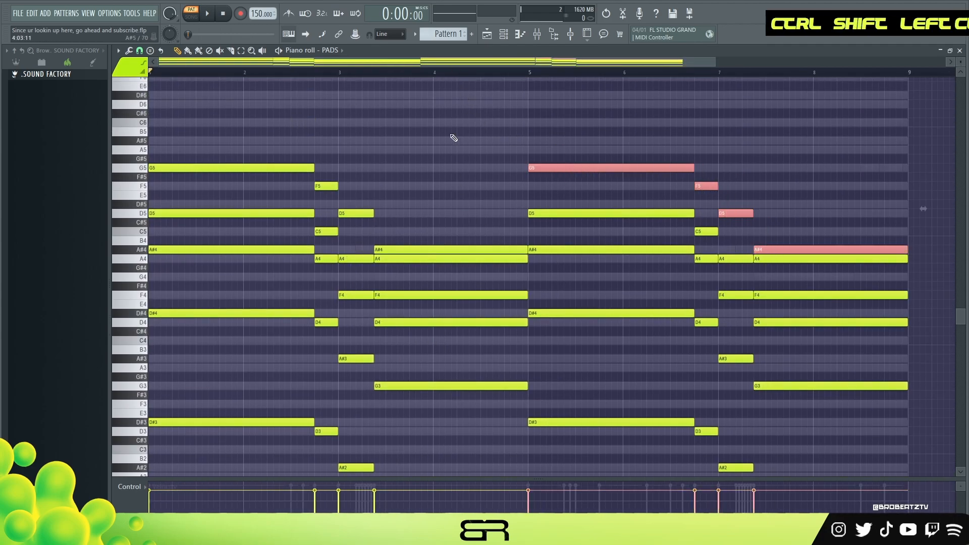
pyautogui.keyDown('ctrl'); pyautogui.click(452, 143); pyautogui.keyUp('ctrl')
# Step: Copy the pad chords' top notes G5, F5, D5 and A#4 from bars 1 to 4 and paste them into the first LEAD channel
pyautogui.keyDown('ctrl'); pyautogui.keyDown('shift'); pyautogui.click(303, 168); pyautogui.keyUp('shift'); pyautogui.keyUp('ctrl')
pyautogui.keyDown('ctrl'); pyautogui.keyDown('shift'); pyautogui.click(327, 186); pyautogui.keyUp('shift'); pyautogui.keyUp('ctrl')
pyautogui.keyDown('ctrl'); pyautogui.keyDown('shift'); pyautogui.click(356, 213); pyautogui.keyUp('shift'); pyautogui.keyUp('ctrl')
pyautogui.keyDown('ctrl'); pyautogui.keyDown('shift'); pyautogui.click(383, 249); pyautogui.keyUp('shift'); pyautogui.keyUp('ctrl')
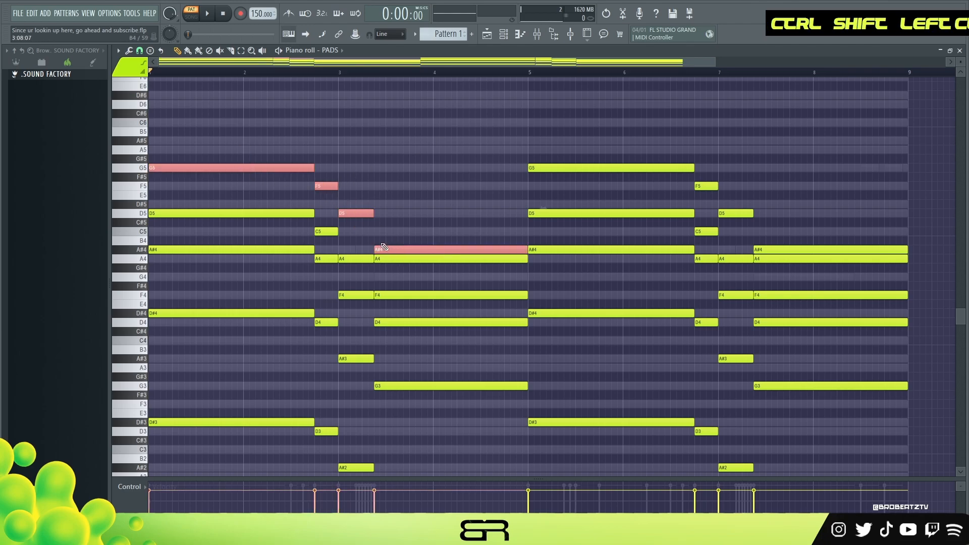
pyautogui.hotkey('ctrl', 'c')
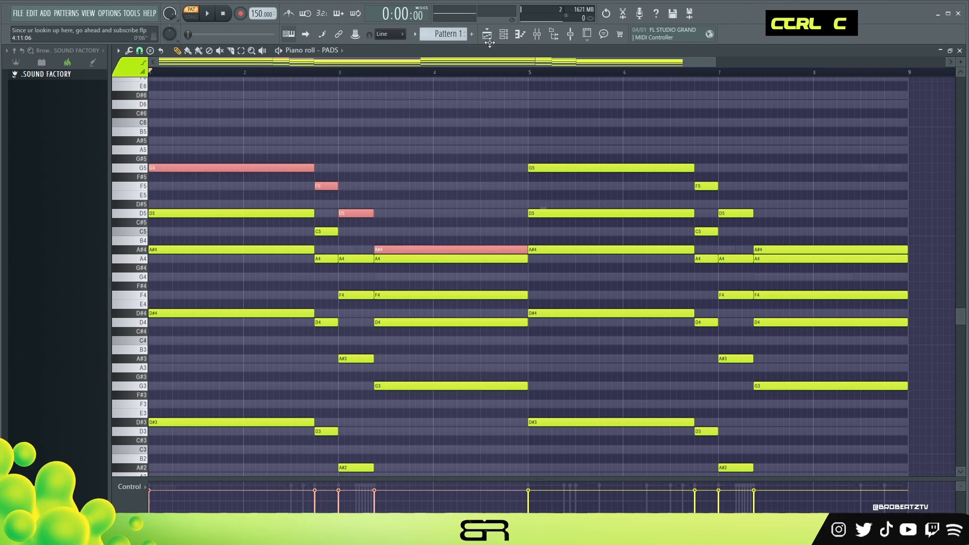
pyautogui.press('F6')
pyautogui.rightClick(343, 147)
pyautogui.click(384, 133)
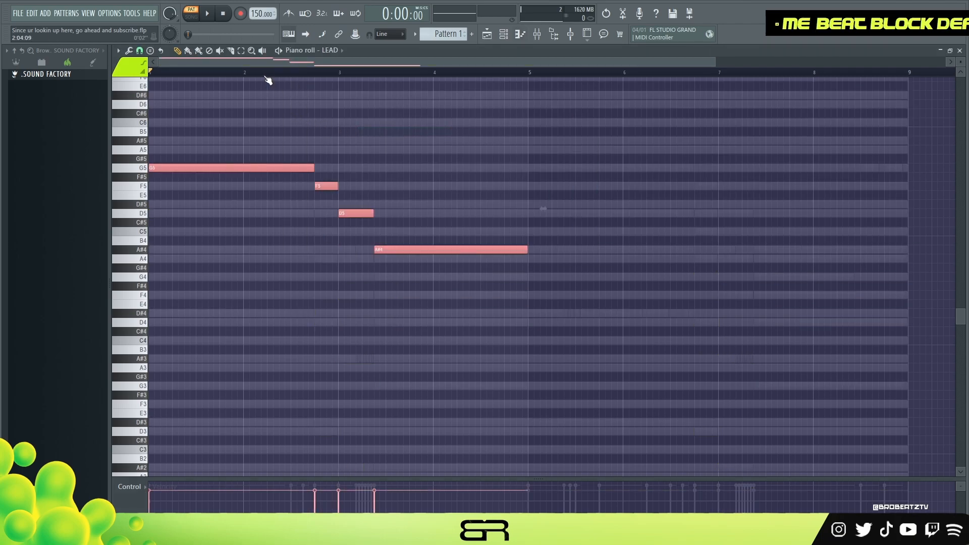
# Step: Examine the four lead notes G5, F5, D5 and A#4 by selecting them individually and as a group
pyautogui.scroll(3, 271, 65)
pyautogui.scroll(2, 279, 123)
pyautogui.rightClick(242, 130)
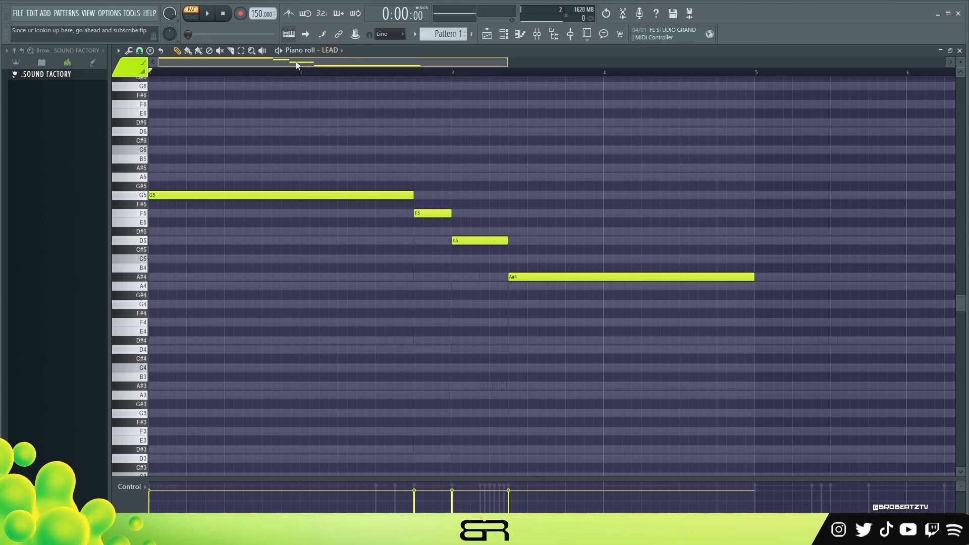
pyautogui.keyDown('ctrl'); pyautogui.click(408, 195); pyautogui.keyUp('ctrl')
pyautogui.keyDown('ctrl'); pyautogui.keyDown('shift'); pyautogui.click(432, 213); pyautogui.keyUp('shift'); pyautogui.keyUp('ctrl')
pyautogui.keyDown('ctrl'); pyautogui.keyDown('shift'); pyautogui.click(469, 240); pyautogui.keyUp('shift'); pyautogui.keyUp('ctrl')
pyautogui.keyDown('ctrl'); pyautogui.keyDown('shift'); pyautogui.click(530, 276); pyautogui.keyUp('shift'); pyautogui.keyUp('ctrl')
pyautogui.rightClick(800, 249)
pyautogui.moveTo(780, 300); pyautogui.dragTo(149, 181)
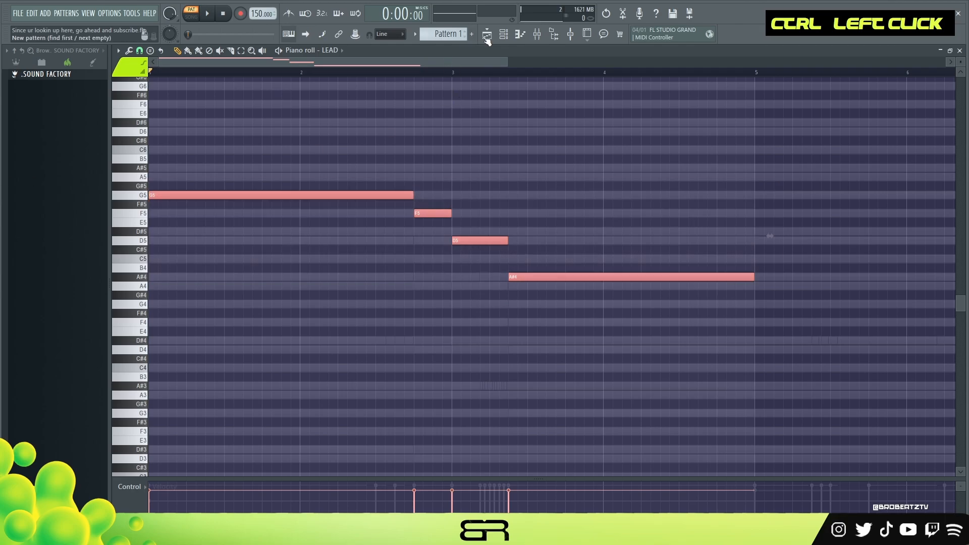
# Step: Play the pattern to hear the lead notes together with the pads and bass, and stop playback
pyautogui.click(504, 36)
pyautogui.click(383, 134)
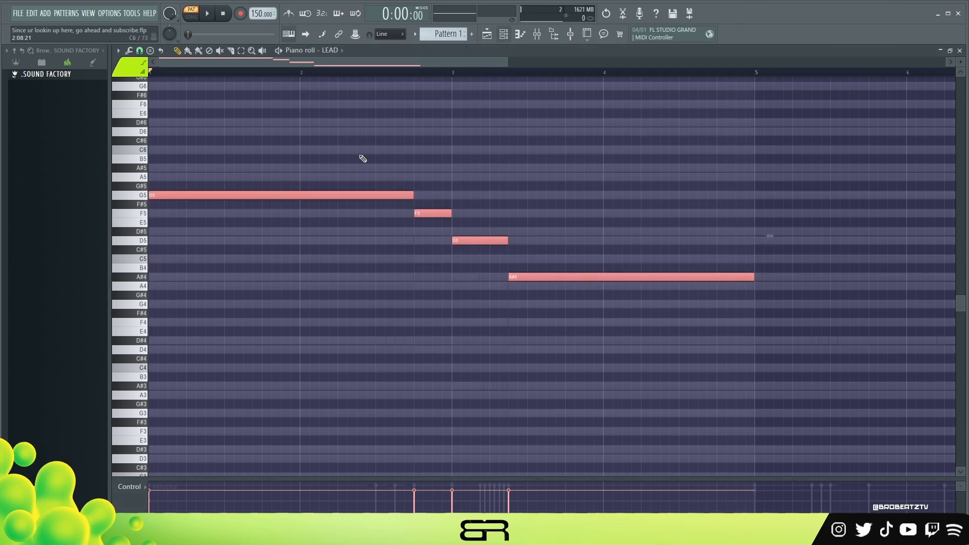
pyautogui.rightClick(311, 160)
pyautogui.press('space')
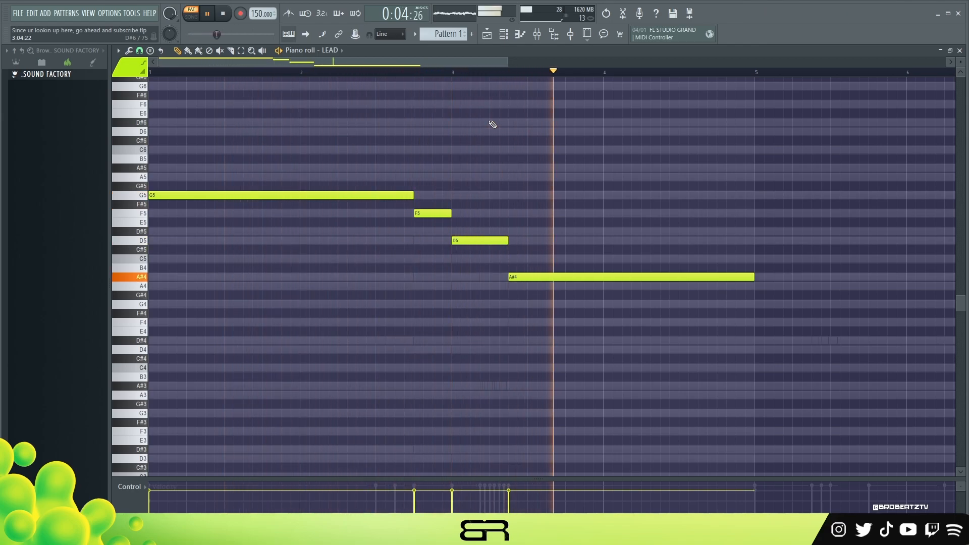
pyautogui.press('space')
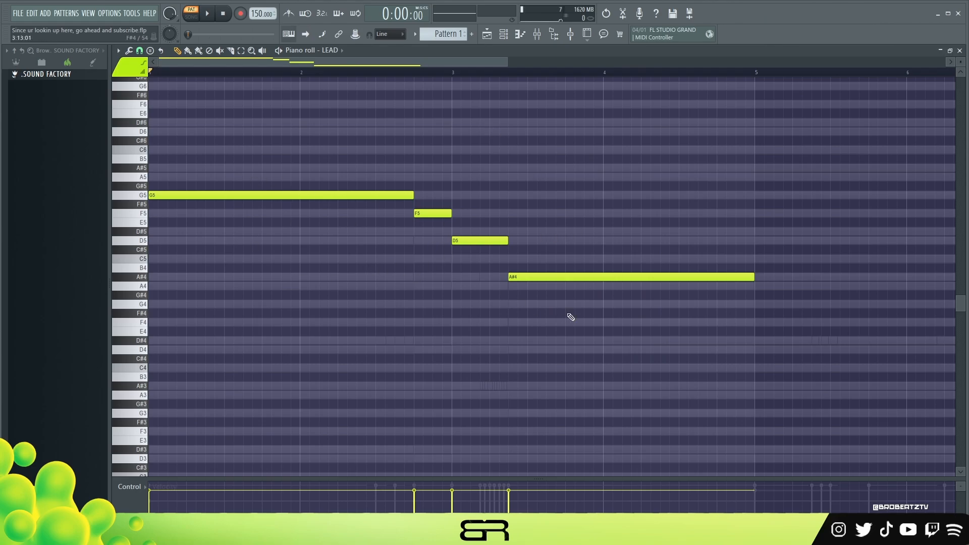
pyautogui.rightClick(672, 321)
pyautogui.press('ctrl')
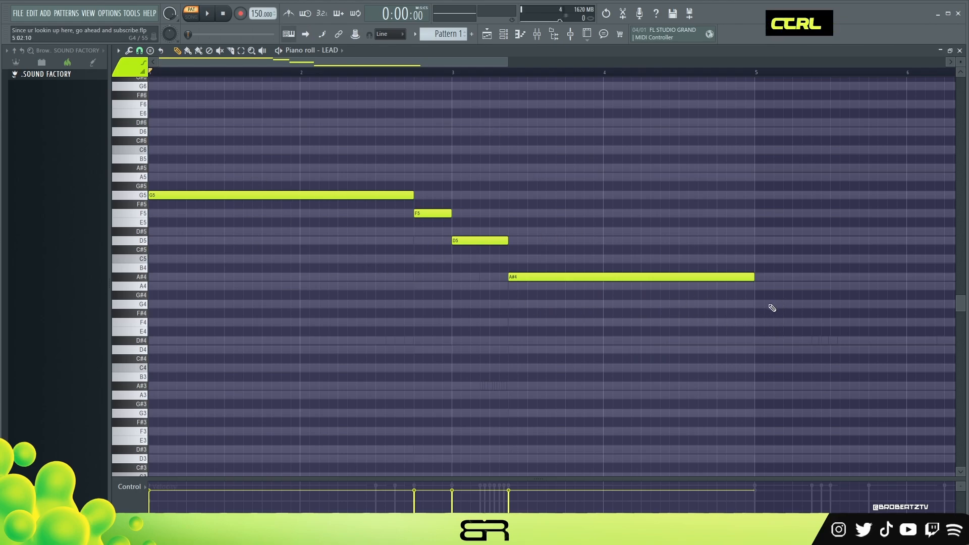
pyautogui.moveTo(760, 312); pyautogui.dragTo(78, 177)
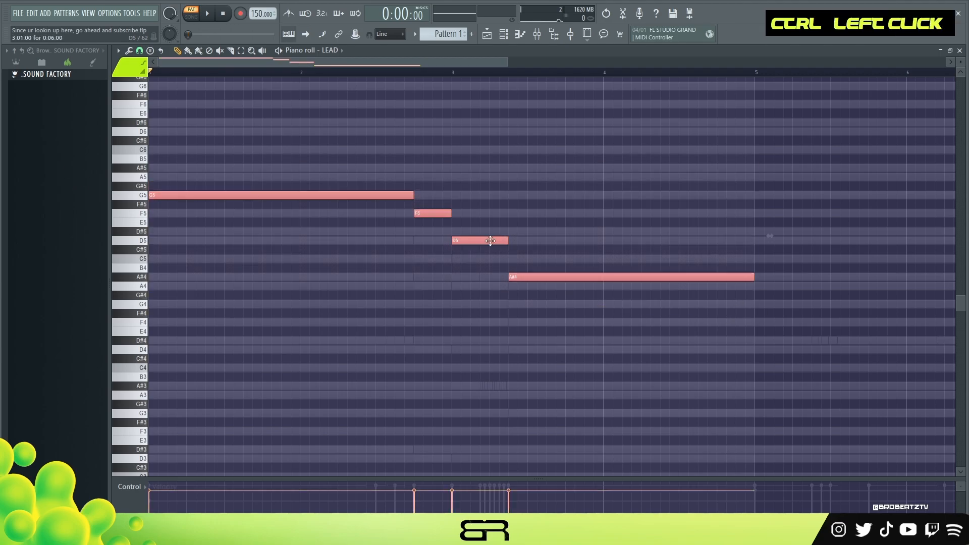
pyautogui.rightClick(609, 301)
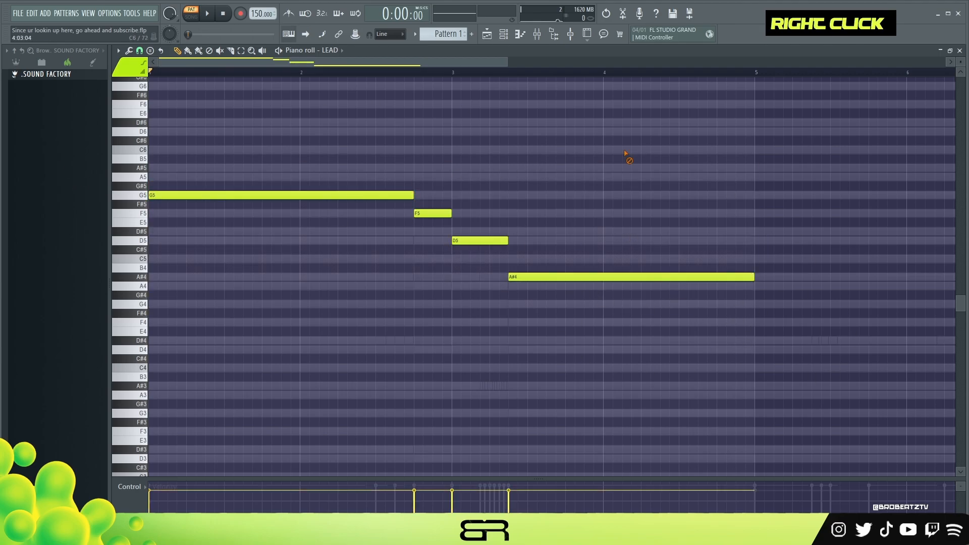
# Step: Examine the individual notes of the long pad chord in bars 3 and 4, from A#4 down to G2
pyautogui.click(504, 34)
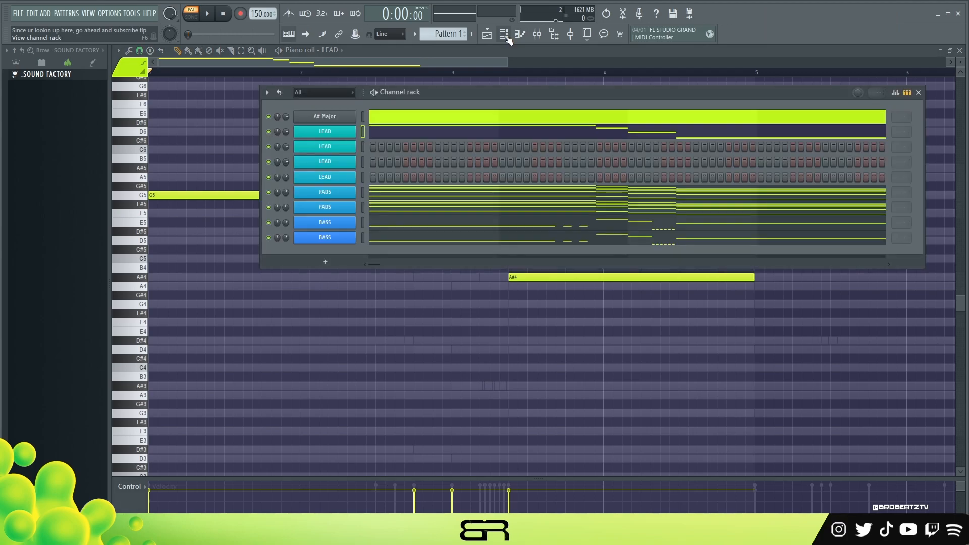
pyautogui.click(409, 192)
pyautogui.scroll(-3, 520, 205)
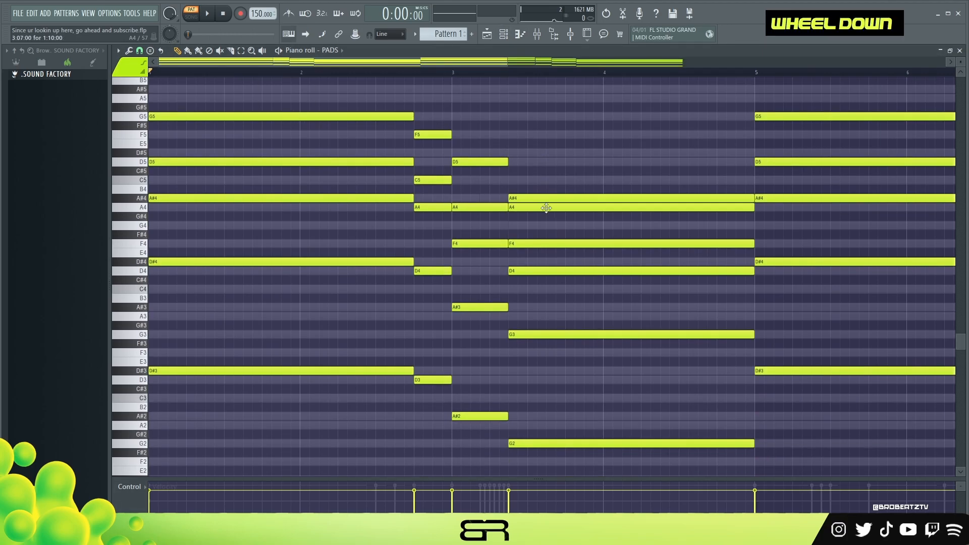
pyautogui.moveTo(755, 74); pyautogui.dragTo(197, 95)
pyautogui.click(688, 73)
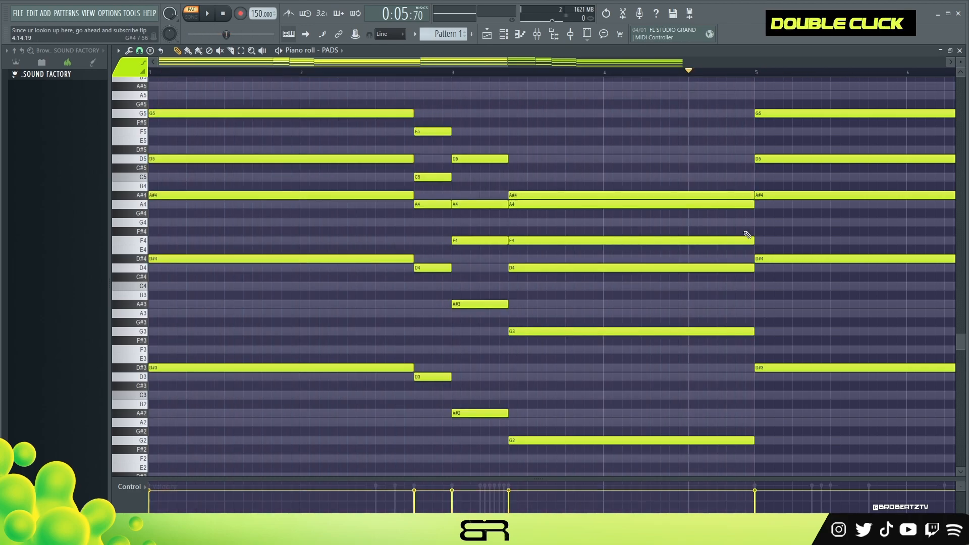
pyautogui.scroll(-1, 668, 160)
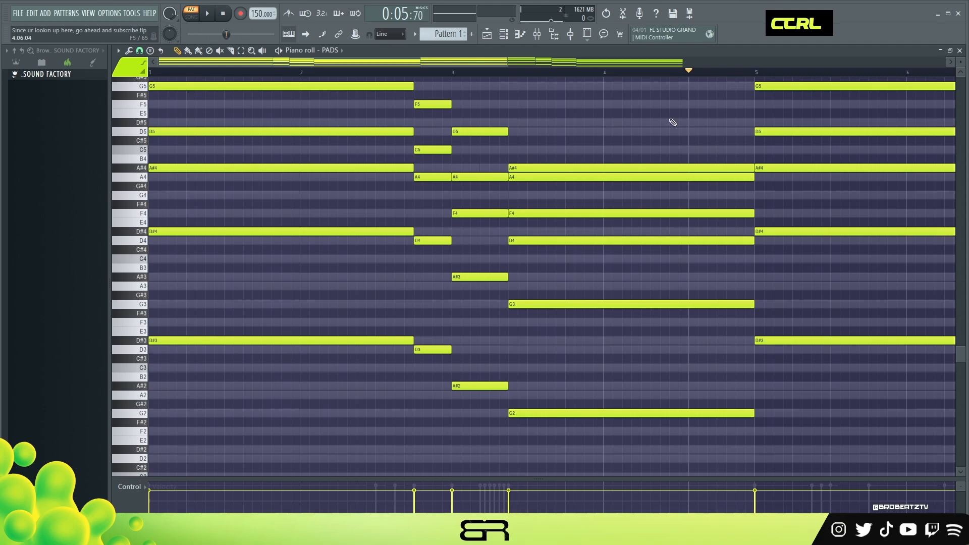
pyautogui.moveTo(551, 101); pyautogui.dragTo(745, 433)
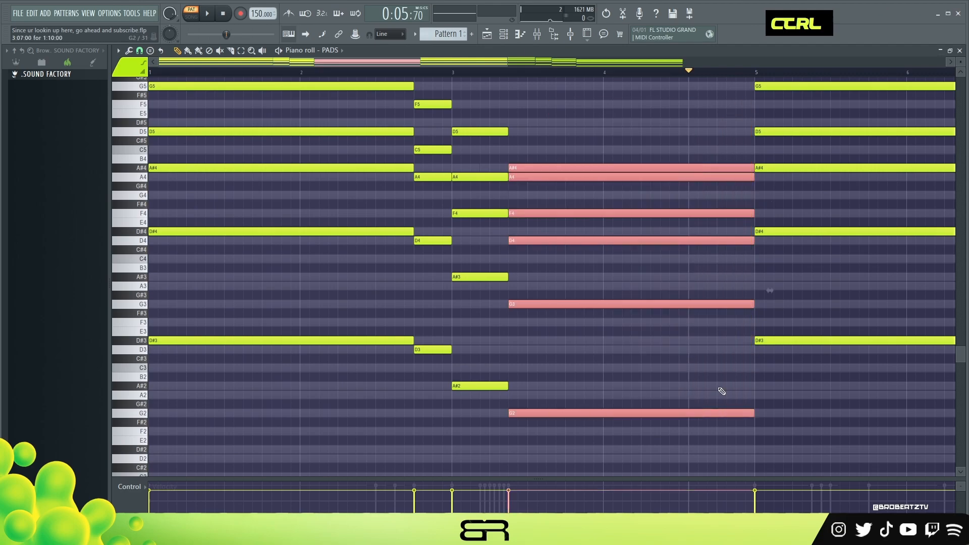
pyautogui.keyDown('ctrl'); pyautogui.click(598, 168); pyautogui.keyUp('ctrl')
pyautogui.moveTo(603, 126); pyautogui.dragTo(562, 409)
pyautogui.rightClick(616, 365)
pyautogui.moveTo(525, 296); pyautogui.dragTo(616, 318)
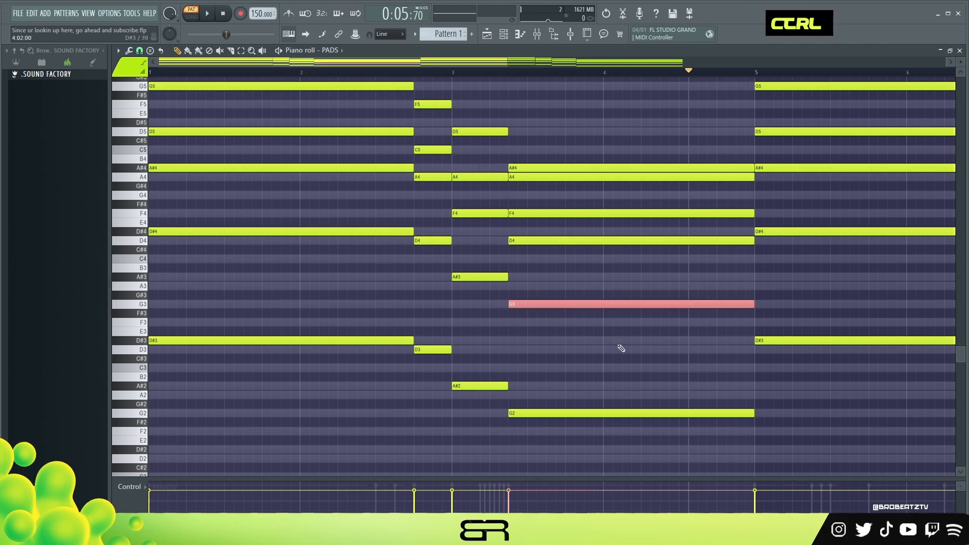
pyautogui.moveTo(574, 401); pyautogui.dragTo(584, 425)
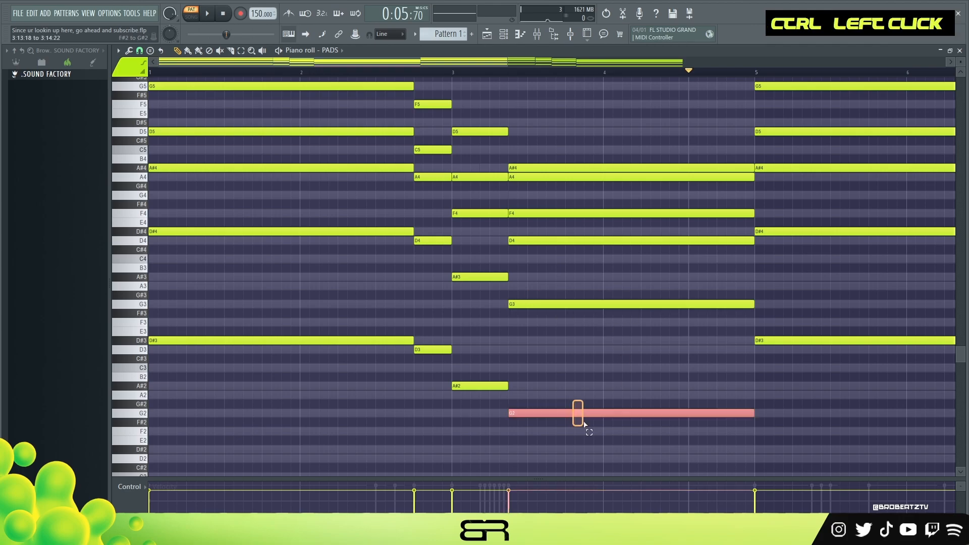
# Step: In the first LEAD channel, add a G4 note in the second half of bar 4 and shorten the long A#4 to end before it
pyautogui.click(504, 36)
pyautogui.click(399, 137)
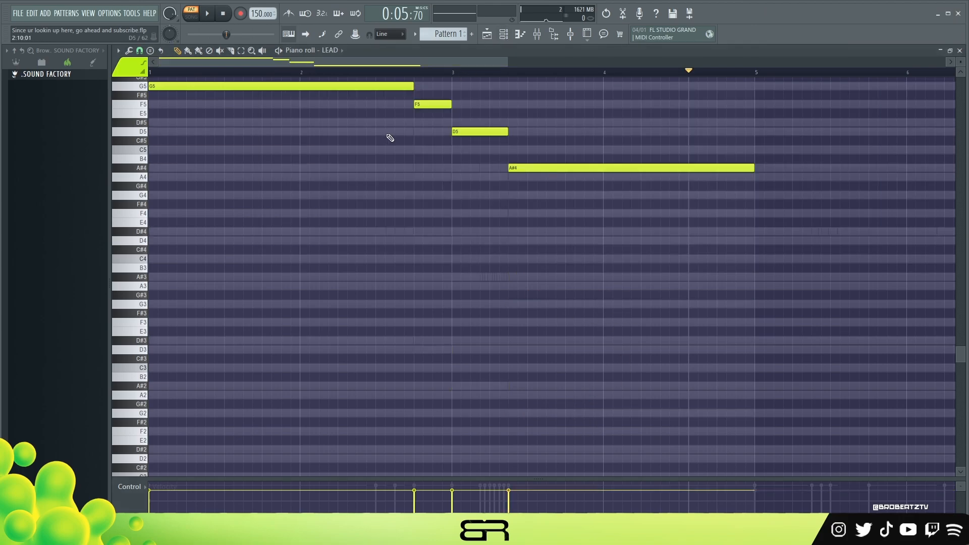
pyautogui.scroll(4, 592, 240)
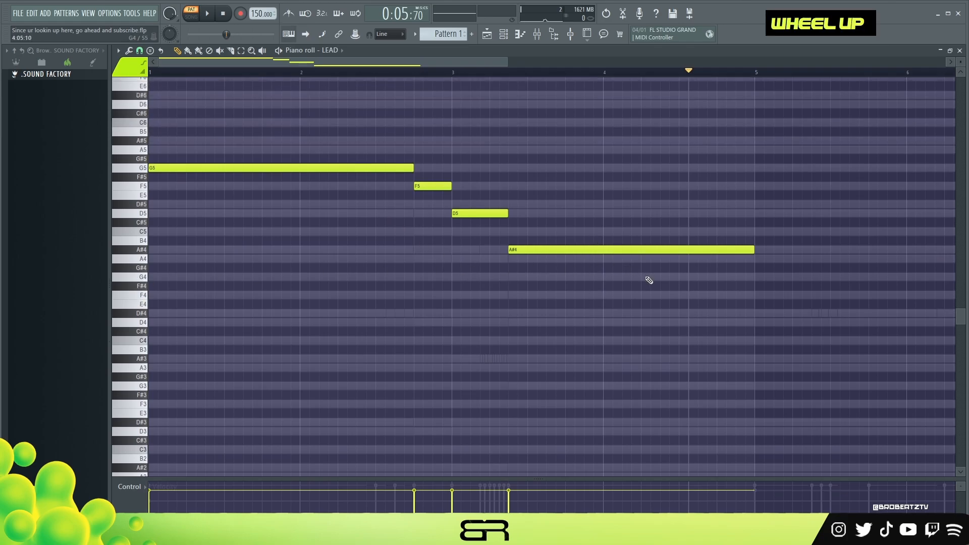
pyautogui.click(681, 277)
pyautogui.moveTo(688, 277); pyautogui.dragTo(663, 250)
# Step: Shorten the lead notes G5, F5, D5, A#4 and G4 to brief stabs, keeping their start positions
pyautogui.keyDown('ctrl'); pyautogui.moveTo(773, 298); pyautogui.dragTo(527, 265); pyautogui.keyUp('ctrl')
pyautogui.keyDown('ctrl'); pyautogui.moveTo(664, 281); pyautogui.dragTo(438, 201); pyautogui.keyUp('ctrl')
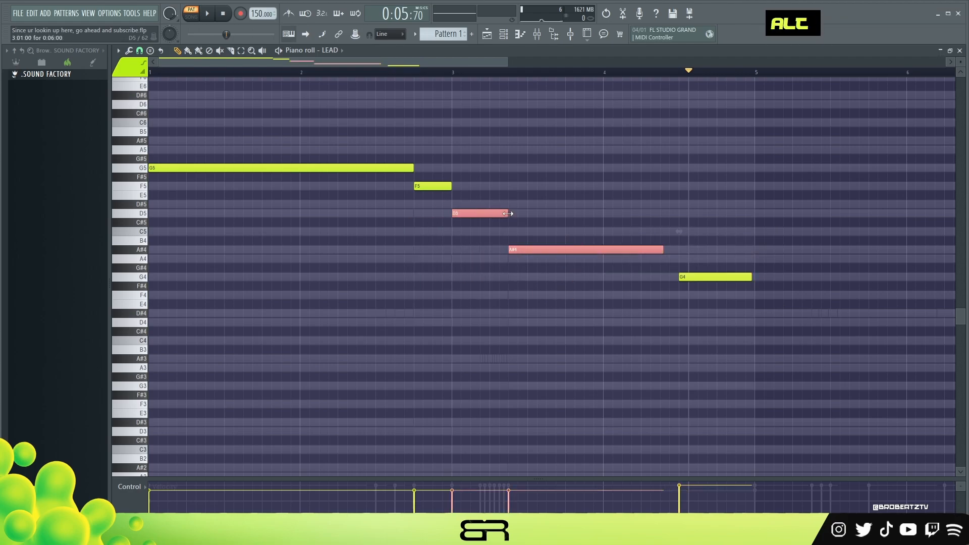
pyautogui.moveTo(508, 213); pyautogui.dragTo(467, 216)
pyautogui.click(613, 249)
pyautogui.moveTo(603, 252); pyautogui.dragTo(514, 251)
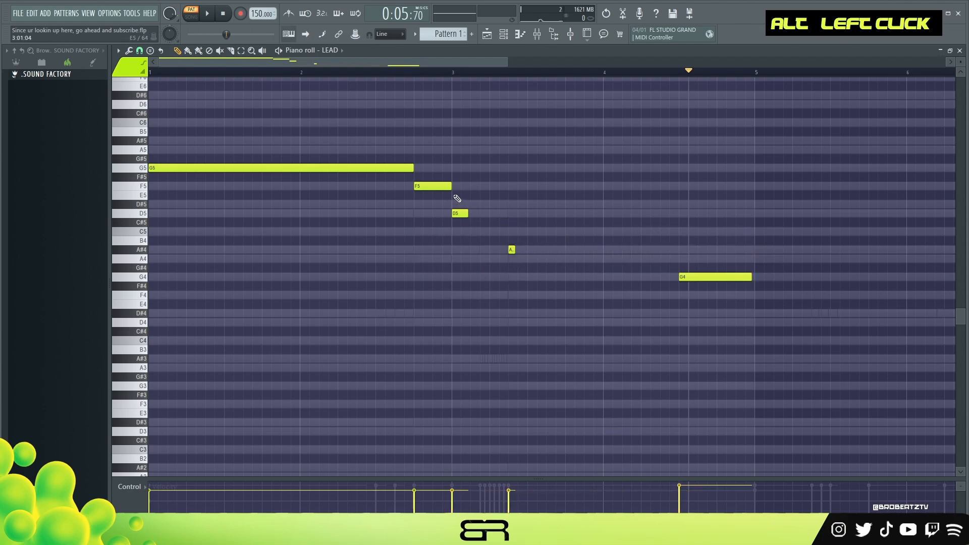
pyautogui.moveTo(451, 187); pyautogui.dragTo(172, 195)
pyautogui.moveTo(751, 276); pyautogui.dragTo(694, 288)
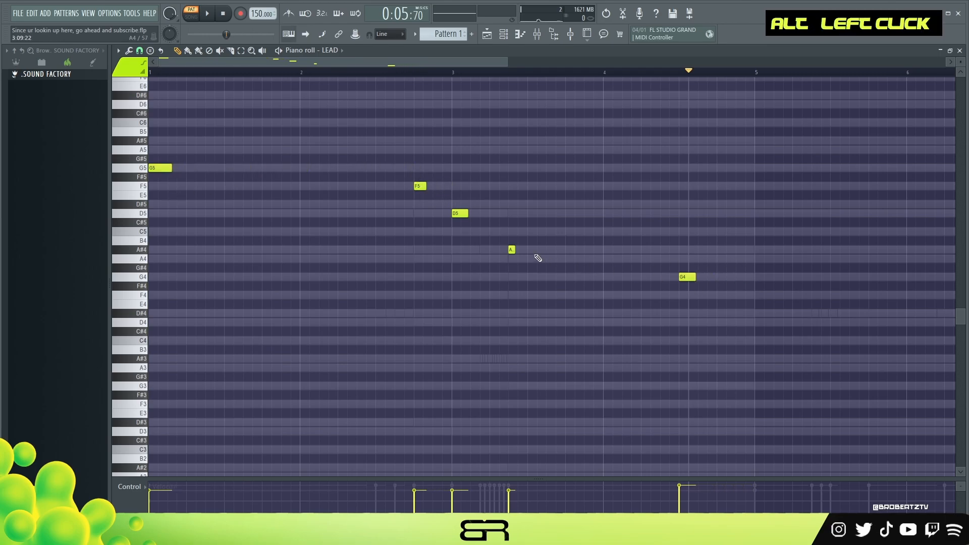
pyautogui.moveTo(514, 250); pyautogui.dragTo(523, 249)
# Step: Play the pattern with the shortened lead notes, stop it, and review the notes from F5 to G4
pyautogui.press('space')
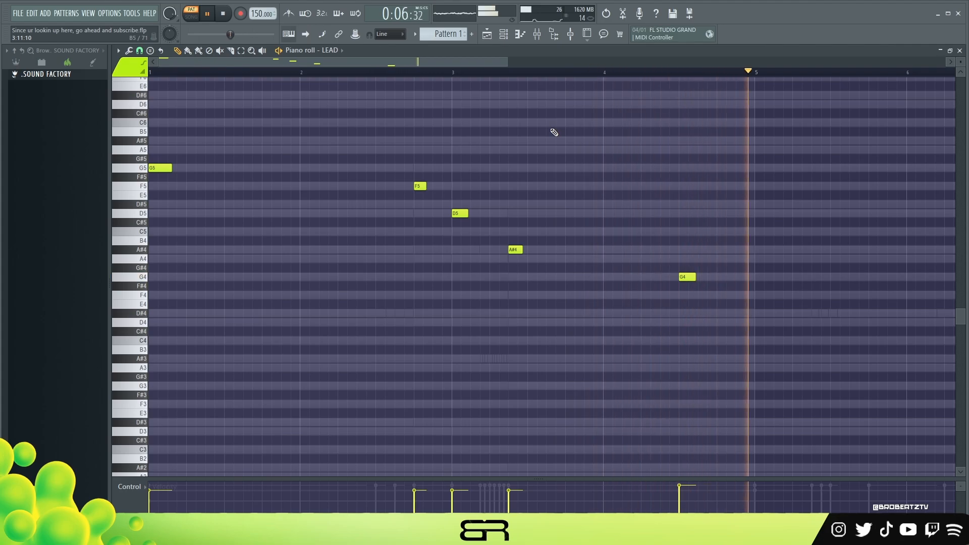
pyautogui.press('space')
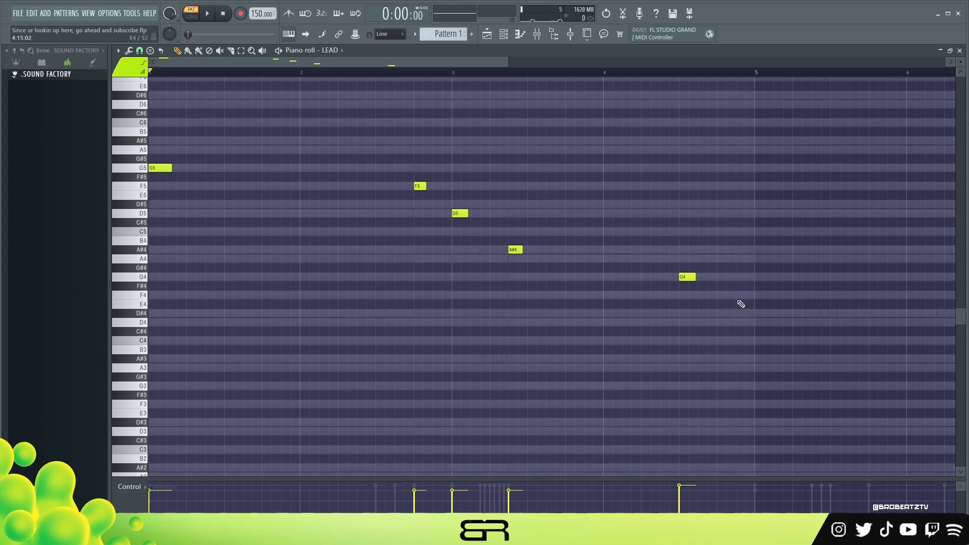
pyautogui.moveTo(716, 292); pyautogui.dragTo(404, 164)
pyautogui.rightClick(542, 174)
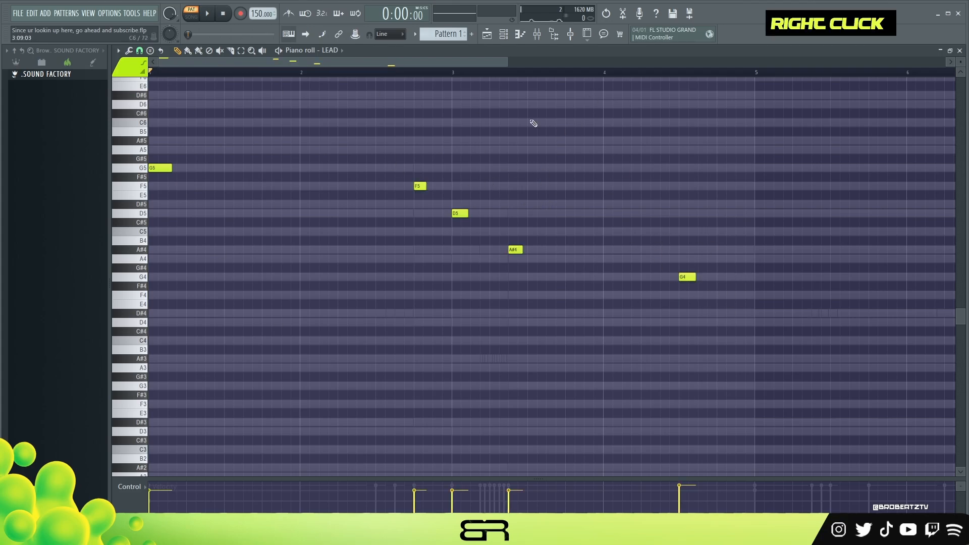
# Step: Examine the full set of short lead notes from G5 down to G4 across bars 1 to 4
pyautogui.click(503, 34)
pyautogui.rightClick(587, 332)
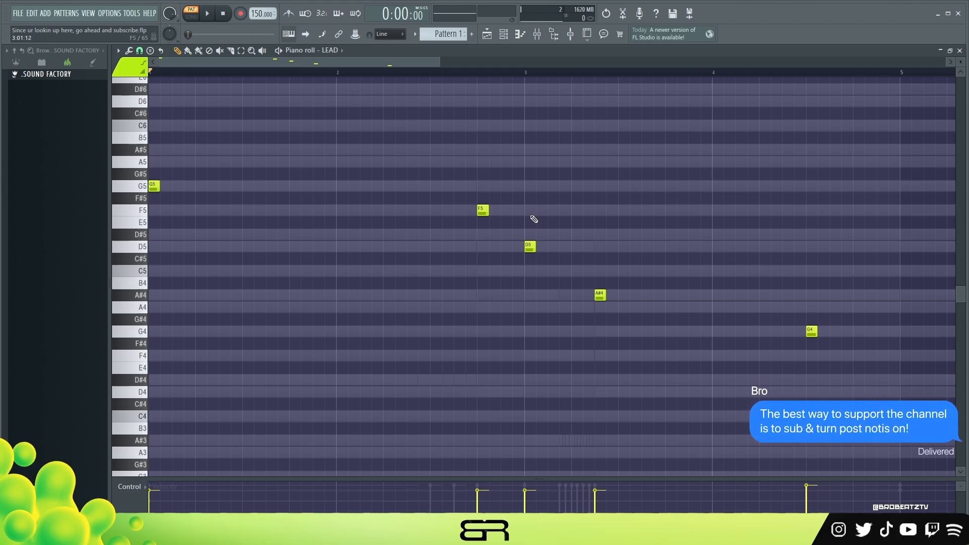
pyautogui.moveTo(883, 385); pyautogui.dragTo(148, 145)
pyautogui.rightClick(595, 350)
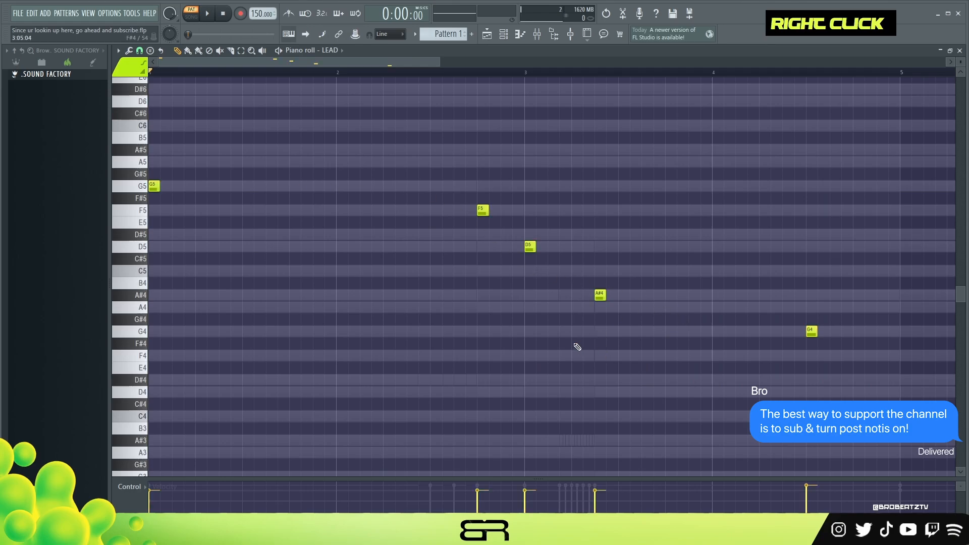
pyautogui.moveTo(832, 348); pyautogui.dragTo(119, 176)
pyautogui.rightClick(171, 176)
pyautogui.click(188, 162)
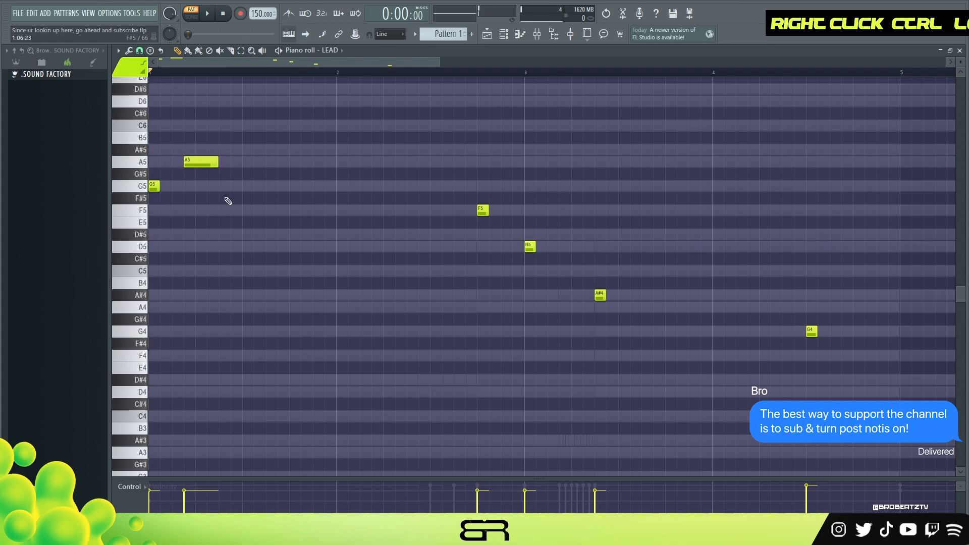
pyautogui.rightClick(210, 162)
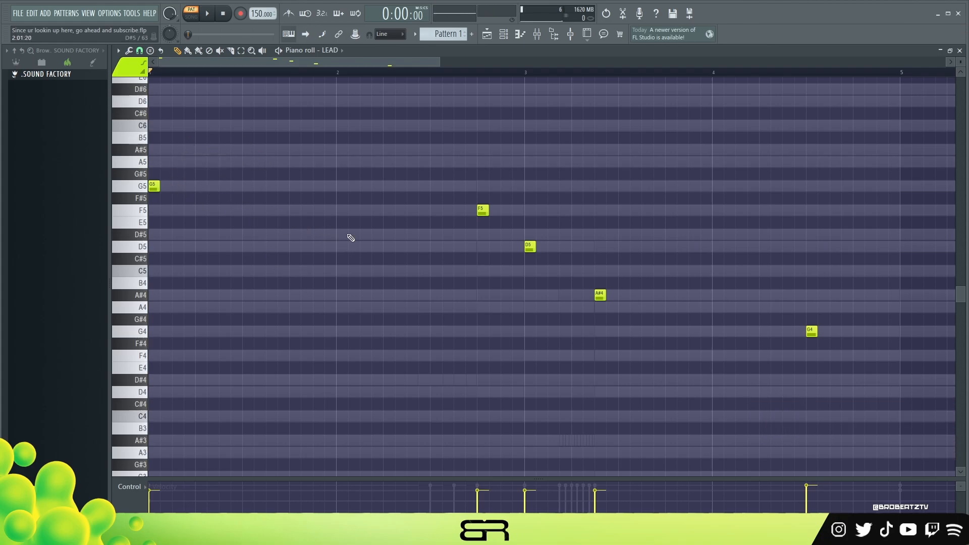
# Step: Copy the opening G5 lead note to the second beat of bar 2 and lengthen the copy to about one beat
pyautogui.keyDown('ctrl'); pyautogui.click(154, 187); pyautogui.keyUp('ctrl')
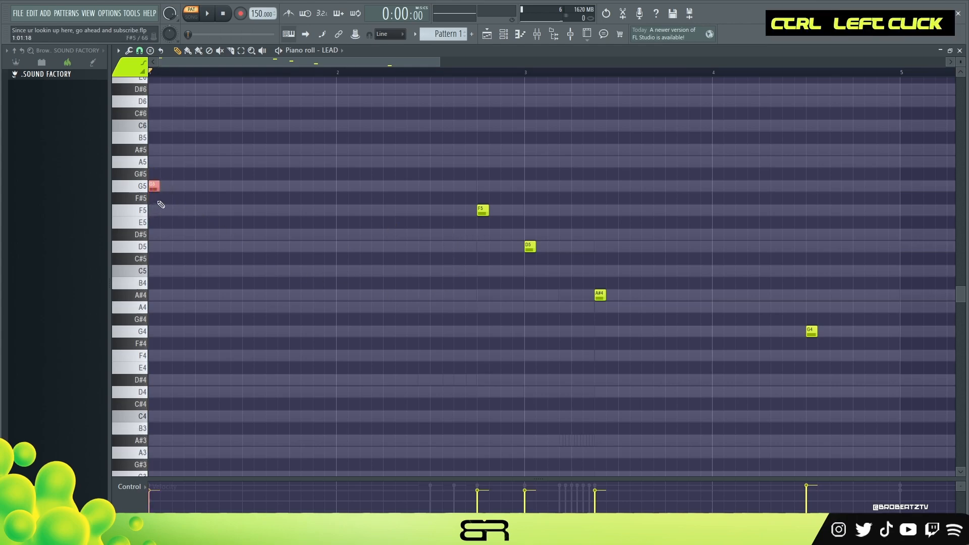
pyautogui.keyDown('shift'); pyautogui.moveTo(154, 186); pyautogui.dragTo(433, 192); pyautogui.keyUp('shift')
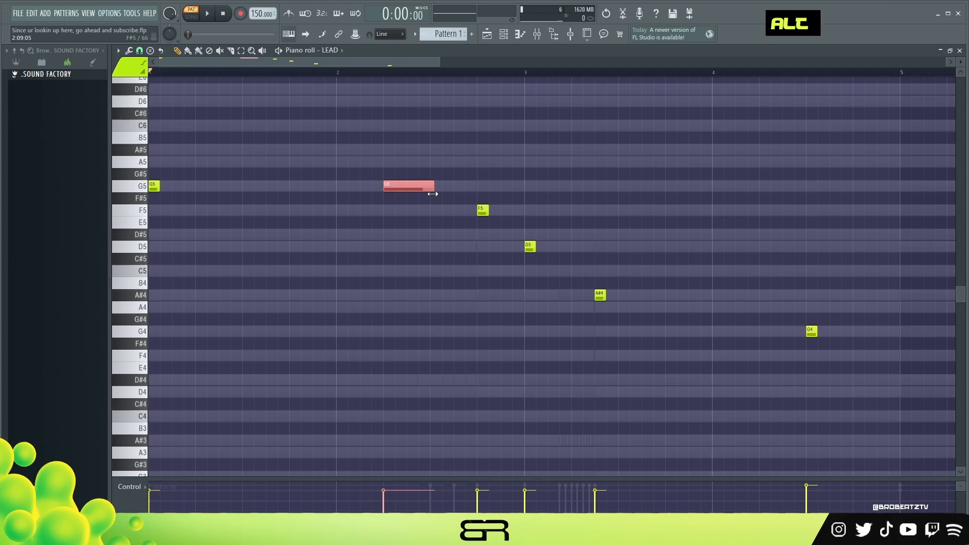
pyautogui.keyDown('alt'); pyautogui.rightClick(423, 214); pyautogui.keyUp('alt')
# Step: Add a descending run of short F5, D5 and C5 notes beneath the longer G5 in bar 2
pyautogui.keyDown('ctrl'); pyautogui.click(481, 210); pyautogui.keyUp('ctrl')
pyautogui.keyDown('shift'); pyautogui.moveTo(482, 210); pyautogui.dragTo(416, 215); pyautogui.keyUp('shift')
pyautogui.keyDown('alt'); pyautogui.click(417, 213); pyautogui.keyUp('alt')
pyautogui.keyDown('ctrl'); pyautogui.click(411, 209); pyautogui.keyUp('ctrl')
pyautogui.keyDown('shift'); pyautogui.moveTo(411, 211); pyautogui.dragTo(420, 254); pyautogui.keyUp('shift')
pyautogui.click(431, 270)
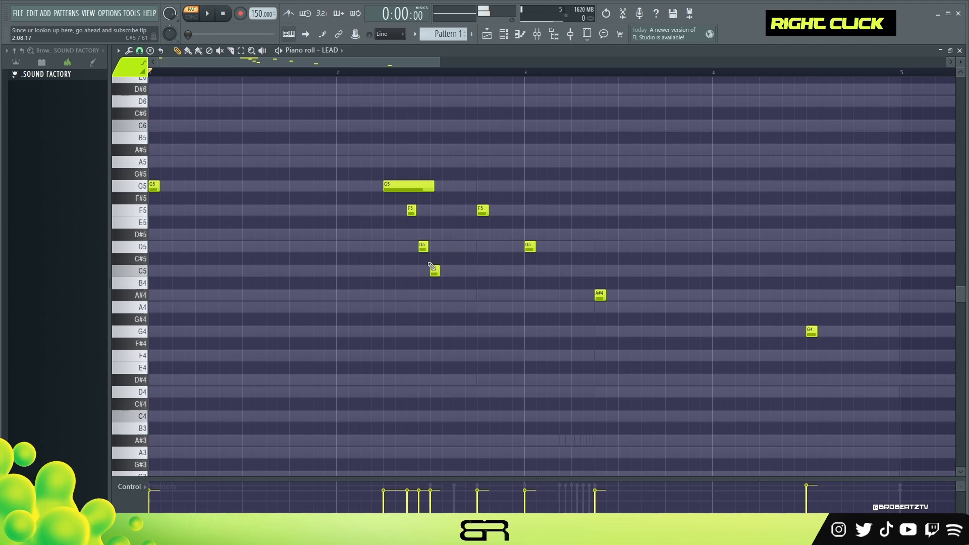
# Step: Lengthen the C5 in bar 2 and place a short D5 copy just before the existing F5
pyautogui.keyDown('alt'); pyautogui.moveTo(437, 275); pyautogui.dragTo(475, 275); pyautogui.keyUp('alt')
pyautogui.keyDown('ctrl'); pyautogui.click(422, 246); pyautogui.keyUp('ctrl')
pyautogui.keyDown('shift'); pyautogui.moveTo(423, 247); pyautogui.dragTo(468, 269); pyautogui.keyUp('shift')
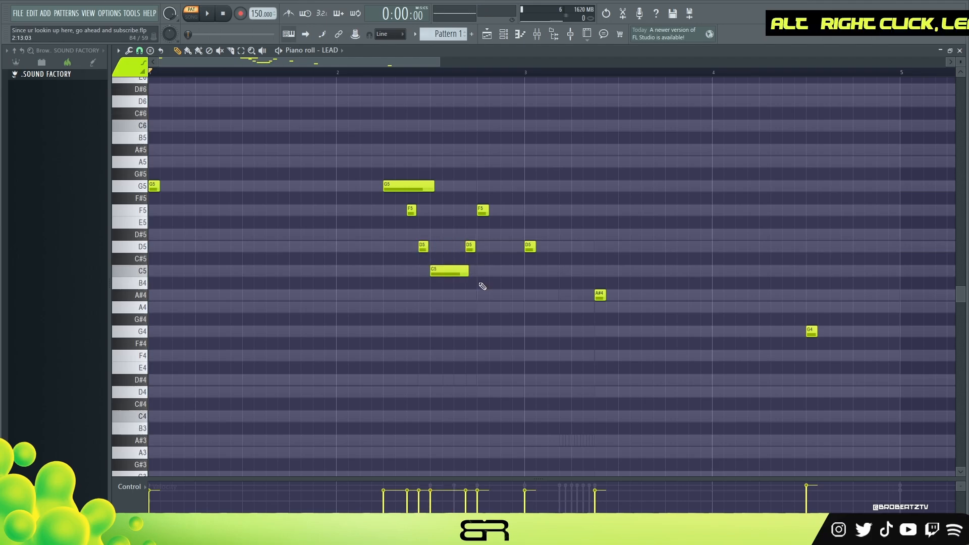
pyautogui.press('space')
pyautogui.press('space')
# Step: Slightly lengthen the main lead notes G5, F5, D5, A#4 and G4 together, and play the pattern
pyautogui.keyDown('ctrl'); pyautogui.click(154, 186); pyautogui.keyUp('ctrl')
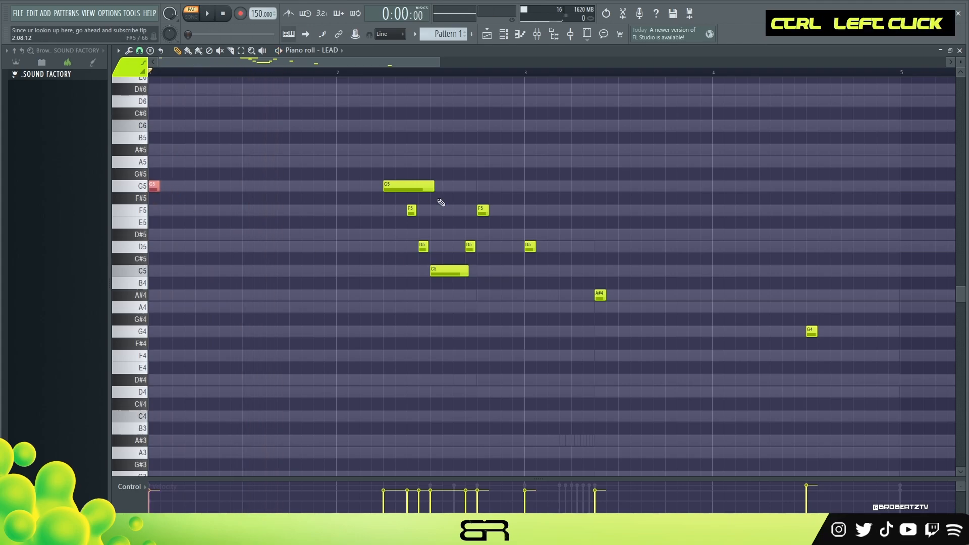
pyautogui.keyDown('ctrl'); pyautogui.keyDown('shift'); pyautogui.click(483, 210); pyautogui.keyUp('shift'); pyautogui.keyUp('ctrl')
pyautogui.keyDown('ctrl'); pyautogui.keyDown('shift'); pyautogui.moveTo(515, 237); pyautogui.dragTo(533, 251); pyautogui.keyUp('shift'); pyautogui.keyUp('ctrl')
pyautogui.keyDown('ctrl'); pyautogui.keyDown('shift'); pyautogui.moveTo(585, 286); pyautogui.dragTo(607, 298); pyautogui.keyUp('shift'); pyautogui.keyUp('ctrl')
pyautogui.keyDown('ctrl'); pyautogui.keyDown('shift'); pyautogui.moveTo(783, 316); pyautogui.dragTo(815, 335); pyautogui.keyUp('shift'); pyautogui.keyUp('ctrl')
pyautogui.keyDown('alt'); pyautogui.moveTo(816, 332); pyautogui.dragTo(823, 332); pyautogui.keyUp('alt')
pyautogui.press('space')
pyautogui.rightClick(770, 278)
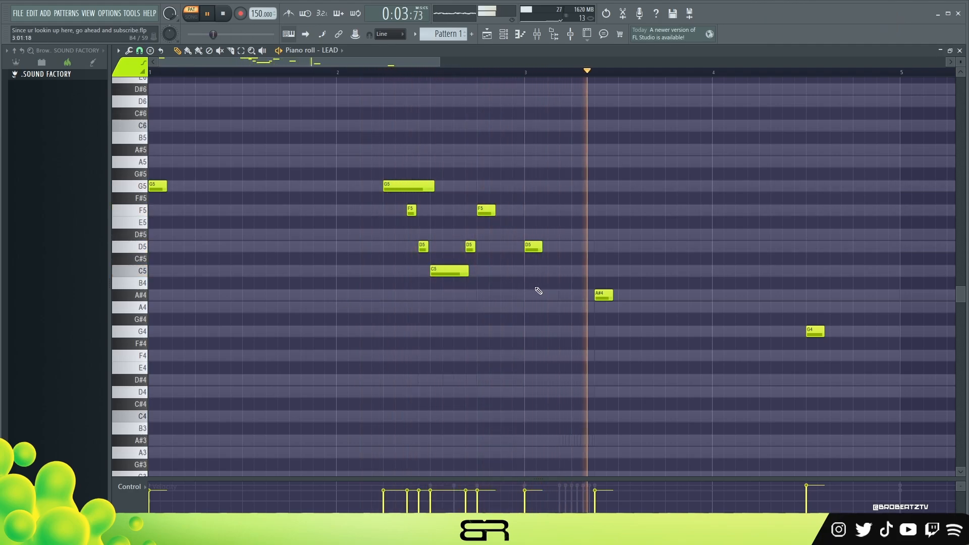
pyautogui.press('space')
# Step: Examine the lead phrase in bar 2, from the longer G5 on beat 2 up to the F5
pyautogui.keyDown('alt'); pyautogui.click(391, 233); pyautogui.keyUp('alt')
pyautogui.rightClick(460, 164)
pyautogui.moveTo(342, 144); pyautogui.dragTo(395, 201)
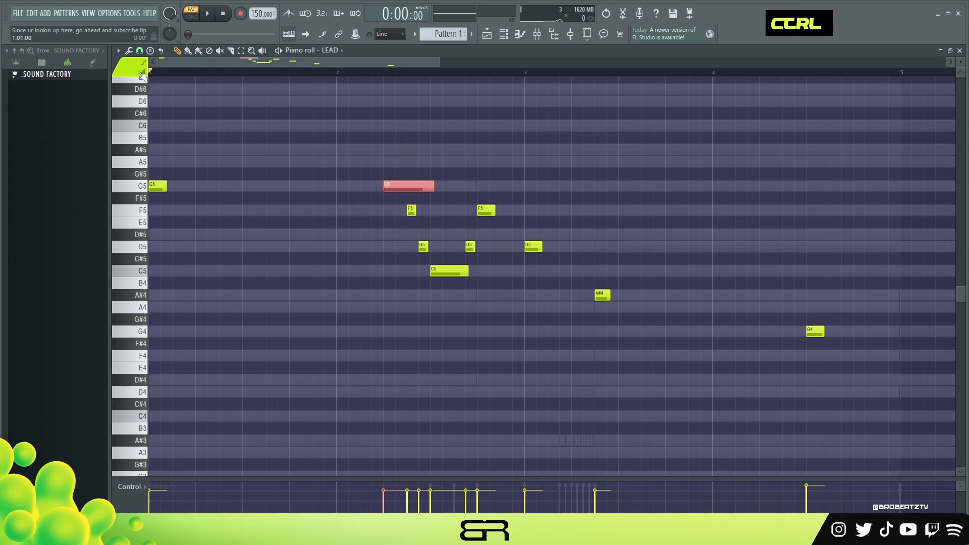
pyautogui.rightClick(436, 127)
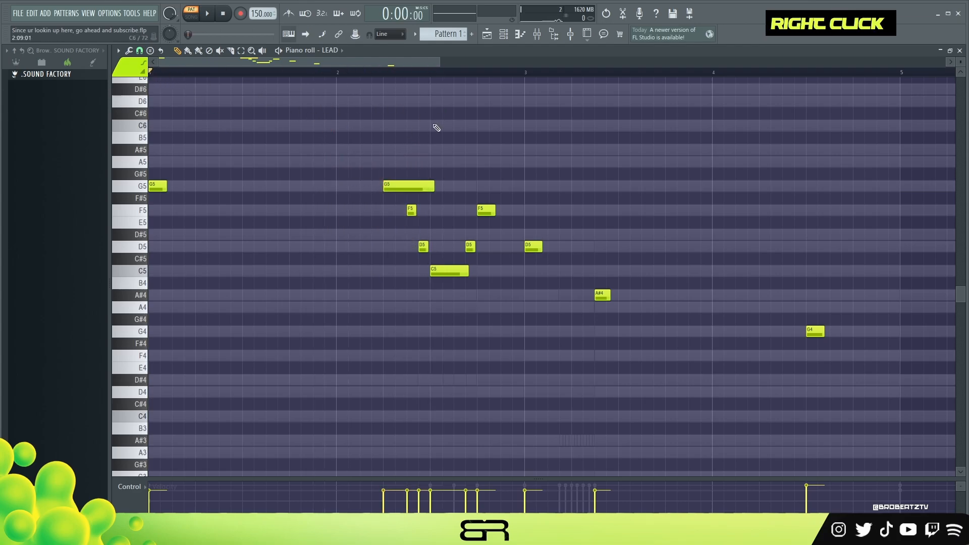
pyautogui.moveTo(337, 242); pyautogui.dragTo(418, 194)
pyautogui.rightClick(454, 195)
pyautogui.moveTo(528, 74)
pyautogui.mouseDown()
pyautogui.moveTo(339, 149)
pyautogui.moveTo(392, 86)
pyautogui.moveTo(99, 110)
pyautogui.mouseUp()
pyautogui.doubleClick(365, 75)
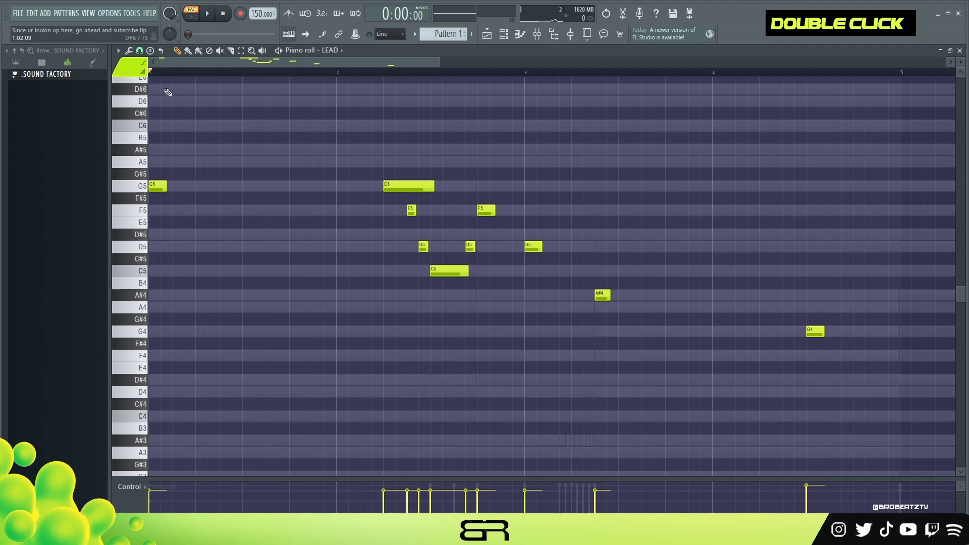
pyautogui.moveTo(389, 80); pyautogui.dragTo(500, 103)
pyautogui.moveTo(387, 156); pyautogui.dragTo(497, 303)
pyautogui.rightClick(506, 317)
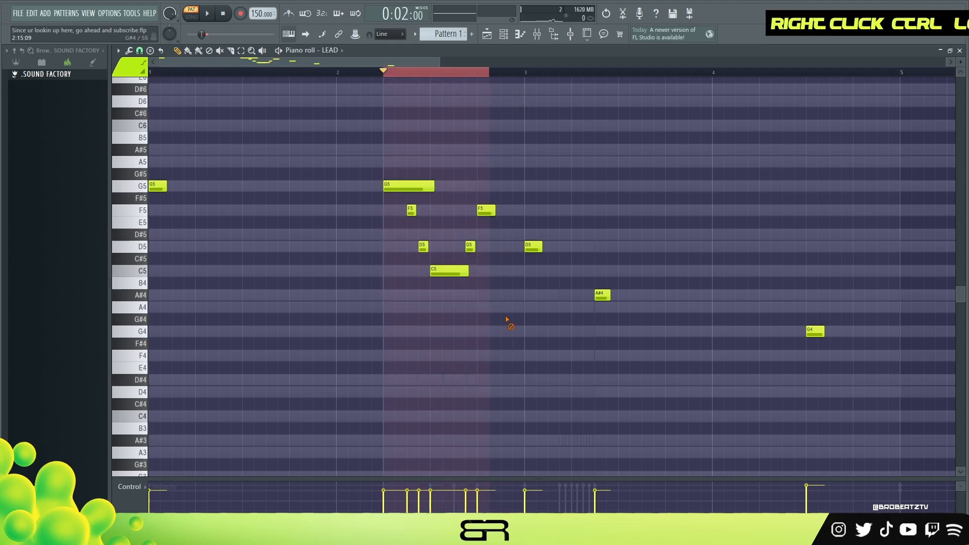
pyautogui.doubleClick(385, 74)
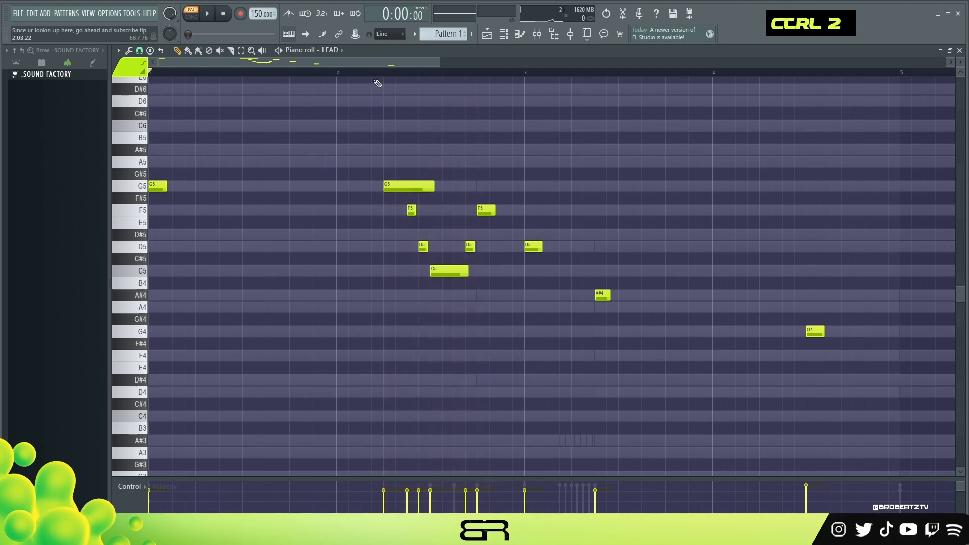
pyautogui.moveTo(309, 132); pyautogui.dragTo(498, 303)
pyautogui.moveTo(393, 187); pyautogui.dragTo(858, 200)
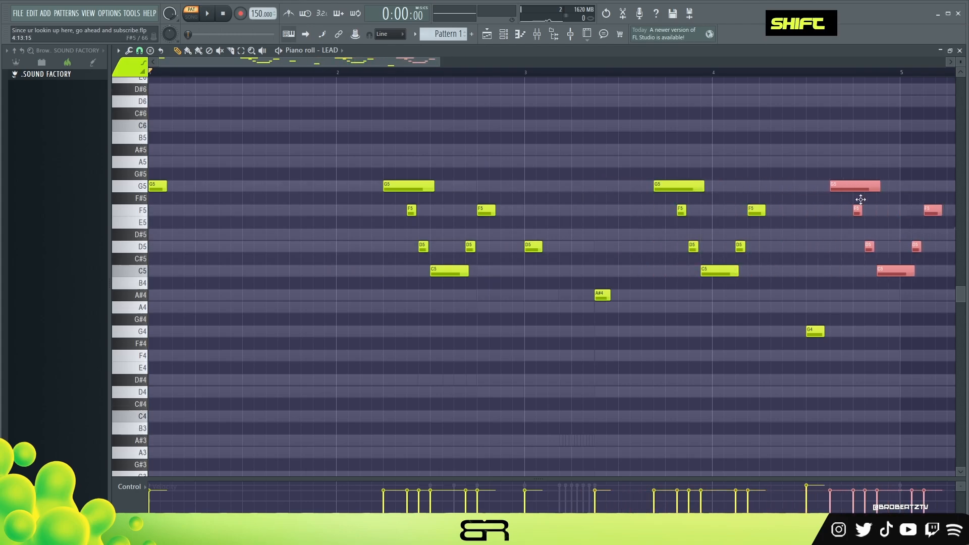
pyautogui.rightClick(842, 183)
pyautogui.rightClick(868, 247)
pyautogui.rightClick(740, 246)
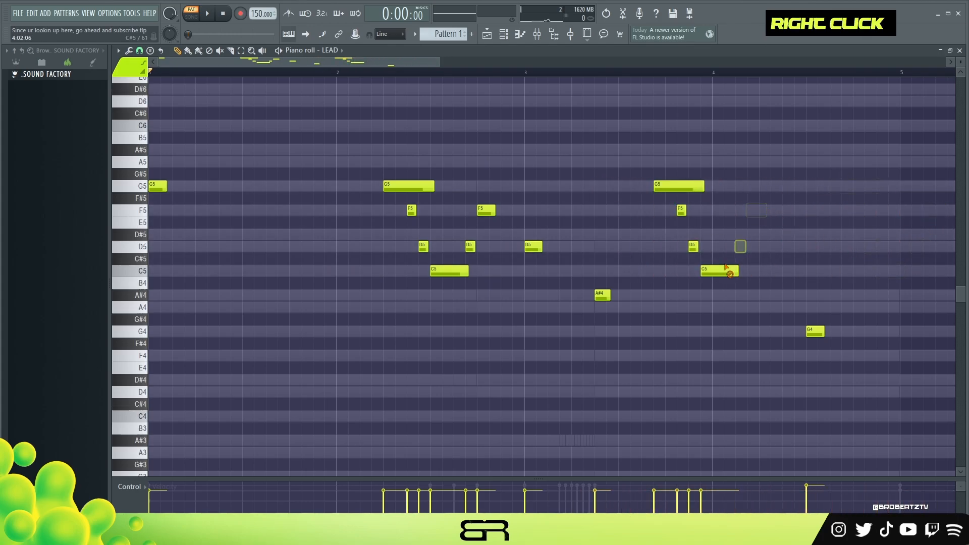
pyautogui.rightClick(683, 190)
pyautogui.rightClick(693, 247)
# Step: Copy the bar 2 phrase to beat 2 of bar 4, transposed to start on A#4, and add a short A4 at bar 4's start
pyautogui.moveTo(342, 119); pyautogui.dragTo(513, 303)
pyautogui.moveTo(408, 209); pyautogui.dragTo(782, 301)
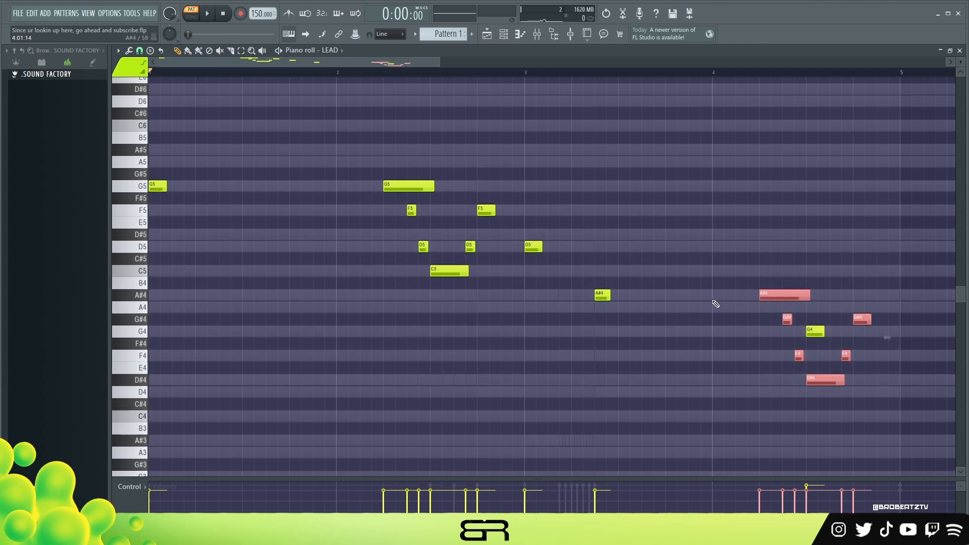
pyautogui.keyDown('ctrl'); pyautogui.click(603, 295); pyautogui.keyUp('ctrl')
pyautogui.moveTo(603, 295); pyautogui.dragTo(734, 325)
pyautogui.rightClick(730, 339)
pyautogui.rightClick(761, 338)
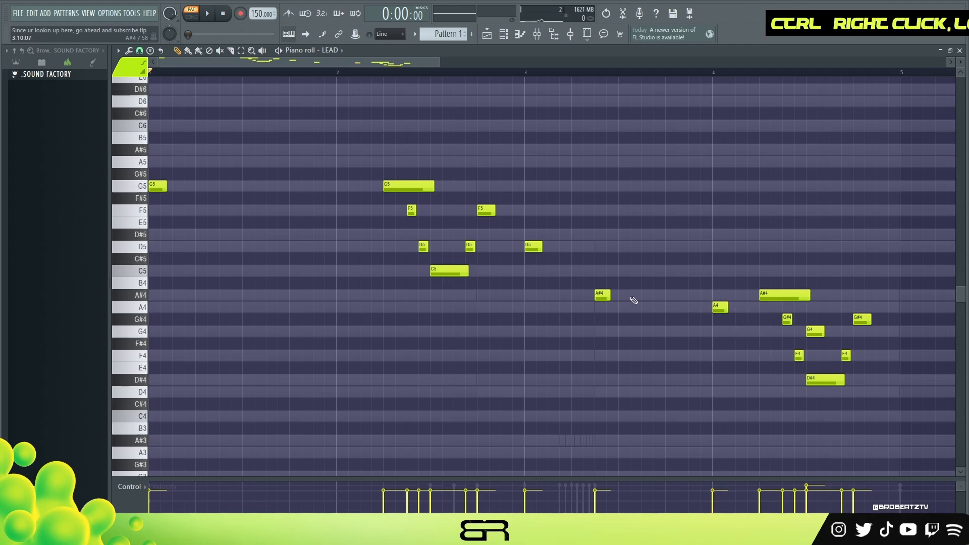
# Step: Delete the last G#4 of the copied phrase in bar 4 and move the existing G4 into its place
pyautogui.keyDown('ctrl'); pyautogui.click(762, 295); pyautogui.keyUp('ctrl')
pyautogui.rightClick(627, 322)
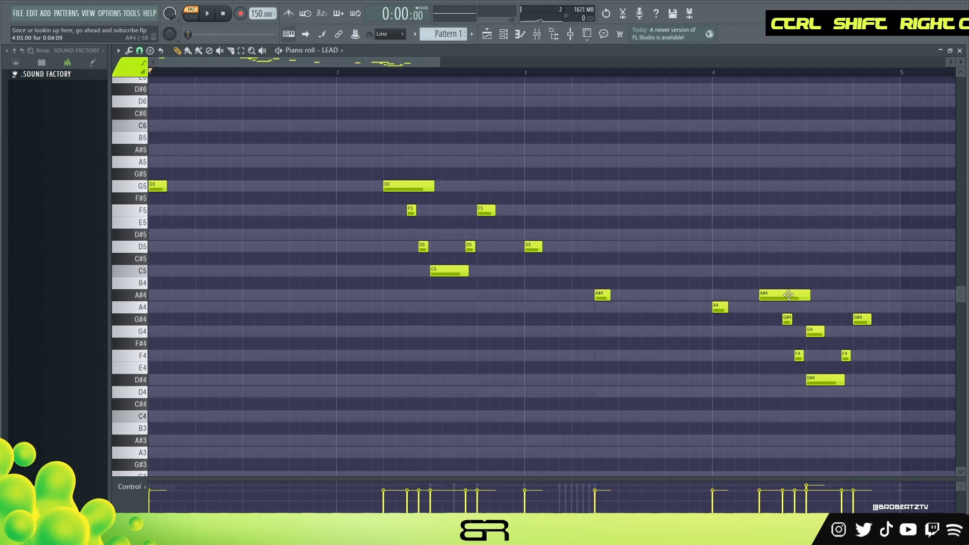
pyautogui.rightClick(742, 345)
pyautogui.rightClick(861, 320)
pyautogui.keyDown('ctrl'); pyautogui.click(816, 329); pyautogui.keyUp('ctrl')
pyautogui.moveTo(820, 327); pyautogui.dragTo(865, 329)
pyautogui.rightClick(859, 307)
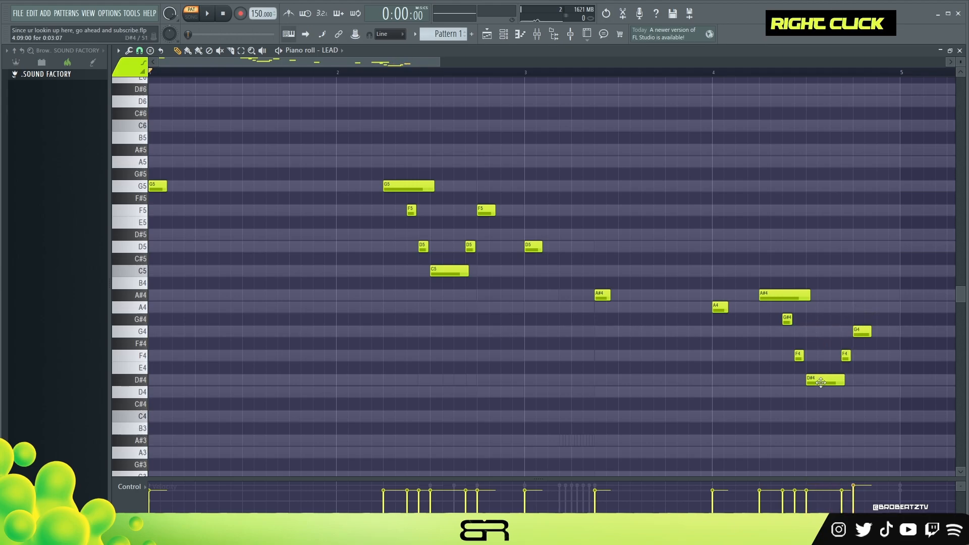
# Step: In bar 4, lower the D#4 to D4 and raise the short G#4 to A4, and play the pattern
pyautogui.moveTo(822, 376); pyautogui.dragTo(821, 388)
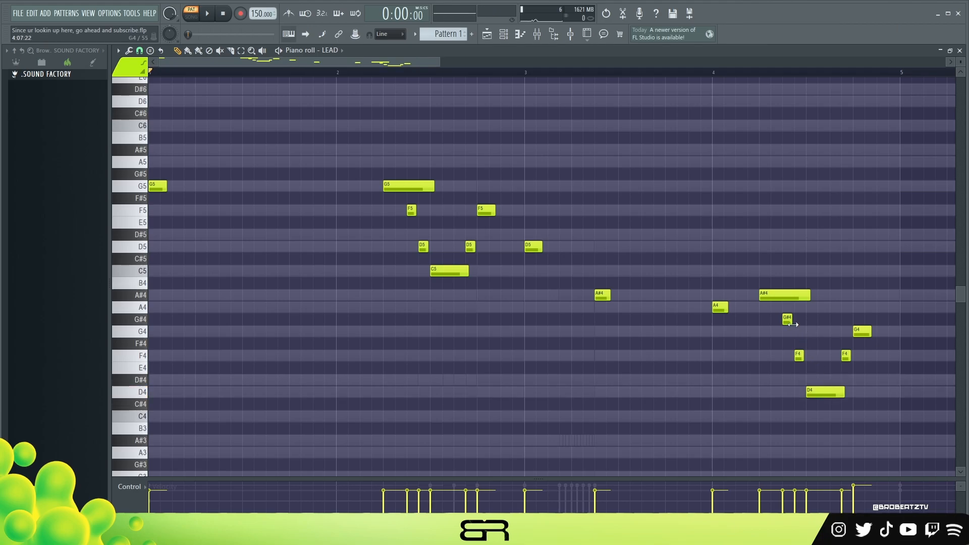
pyautogui.moveTo(787, 319); pyautogui.dragTo(787, 307)
pyautogui.press('space')
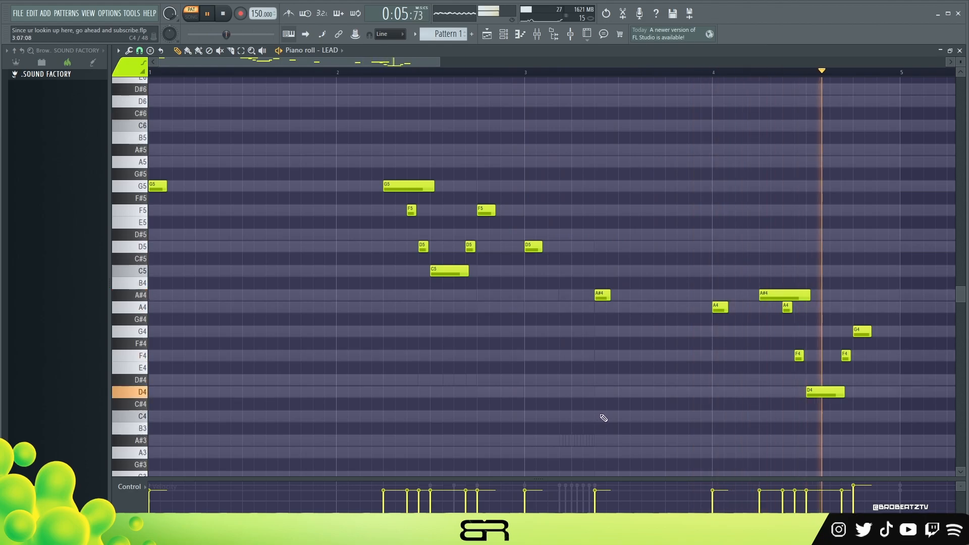
pyautogui.press('space')
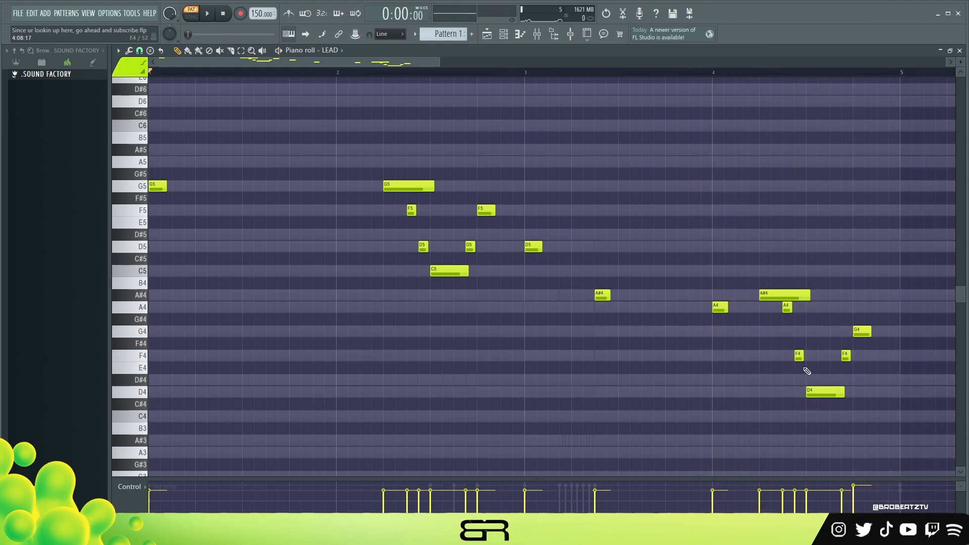
# Step: Review the bar 2 lead phrase from G5 down to C5
pyautogui.rightClick(526, 171)
pyautogui.keyDown('ctrl'); pyautogui.moveTo(353, 157); pyautogui.dragTo(471, 309); pyautogui.keyUp('ctrl')
pyautogui.rightClick(516, 297)
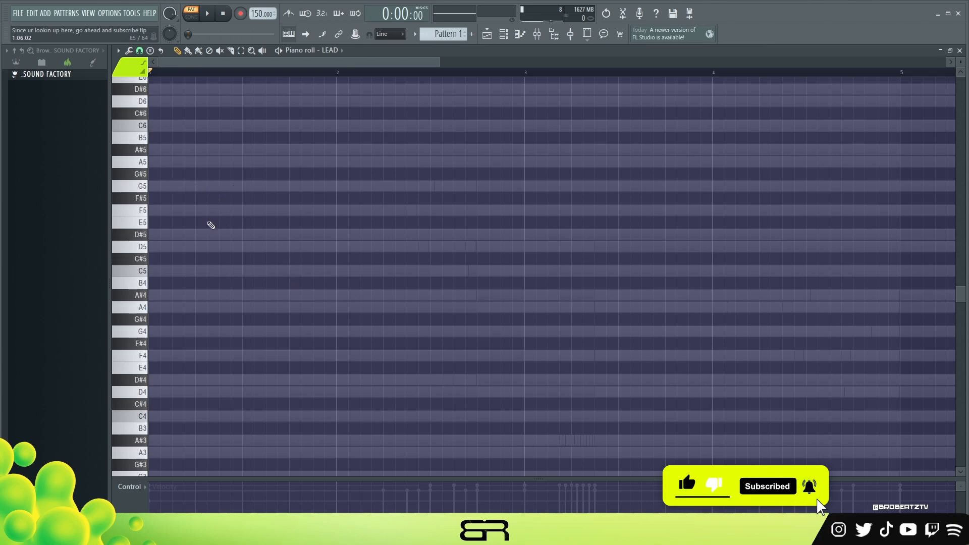
# Step: In the second LEAD channel, try short D5 and F5 notes starting at beat 2 of bar 1
pyautogui.click(196, 246)
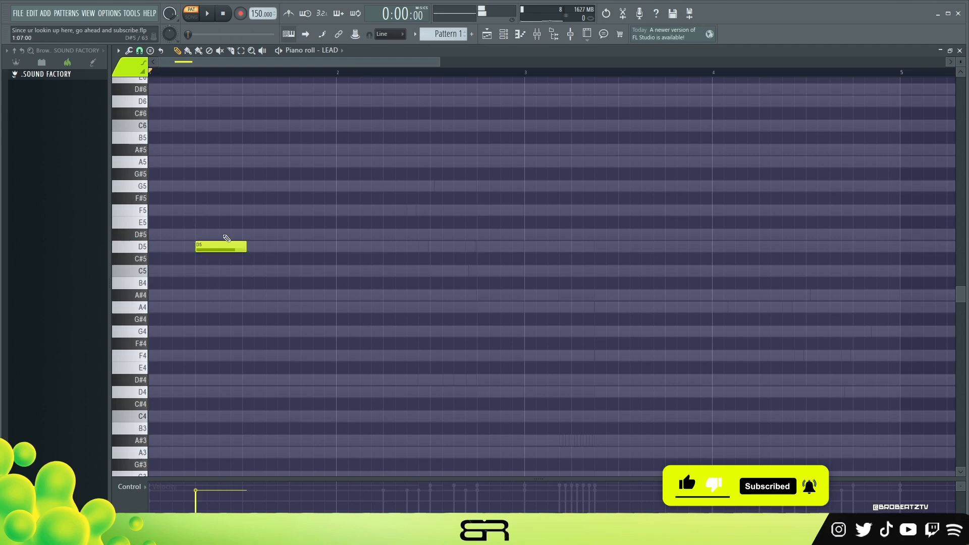
pyautogui.moveTo(246, 246); pyautogui.dragTo(210, 246)
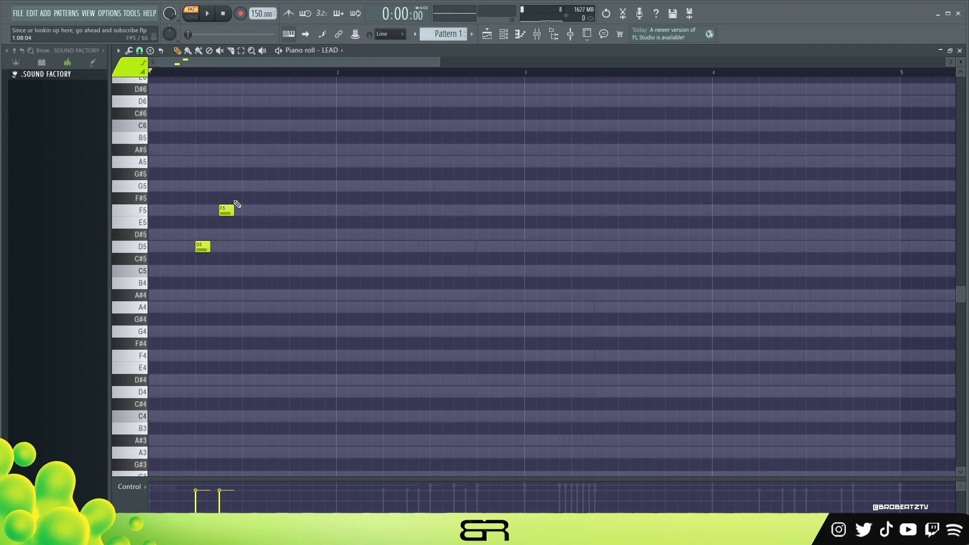
pyautogui.moveTo(233, 209); pyautogui.dragTo(228, 209)
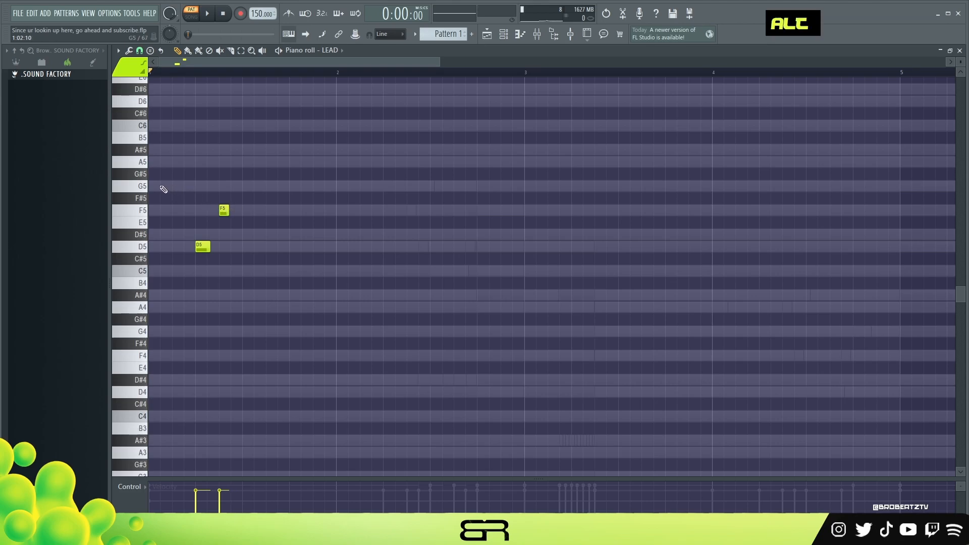
pyautogui.doubleClick(144, 189)
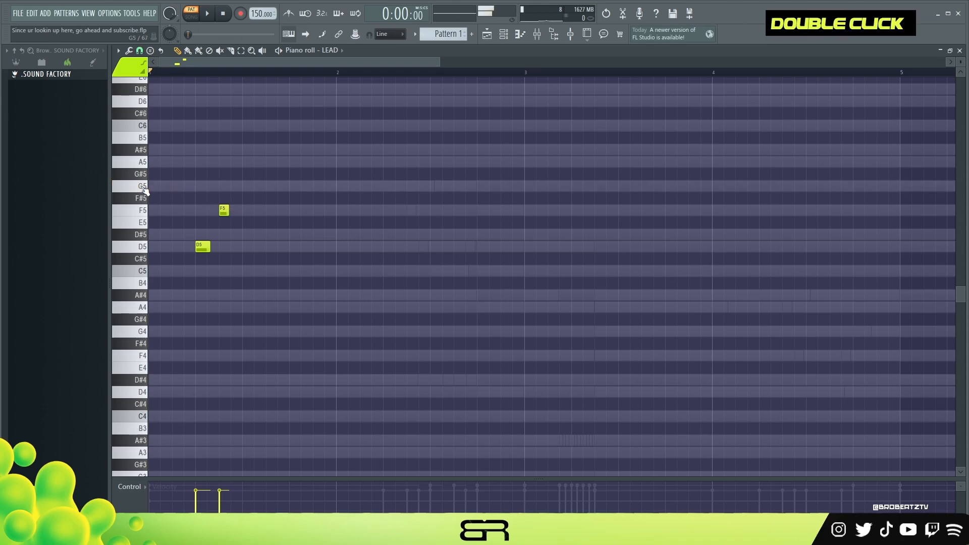
# Step: Open the first PADS channel and examine the chords' top notes G5, F5, D5 and A#4 in bars 1 to 4
pyautogui.click(504, 36)
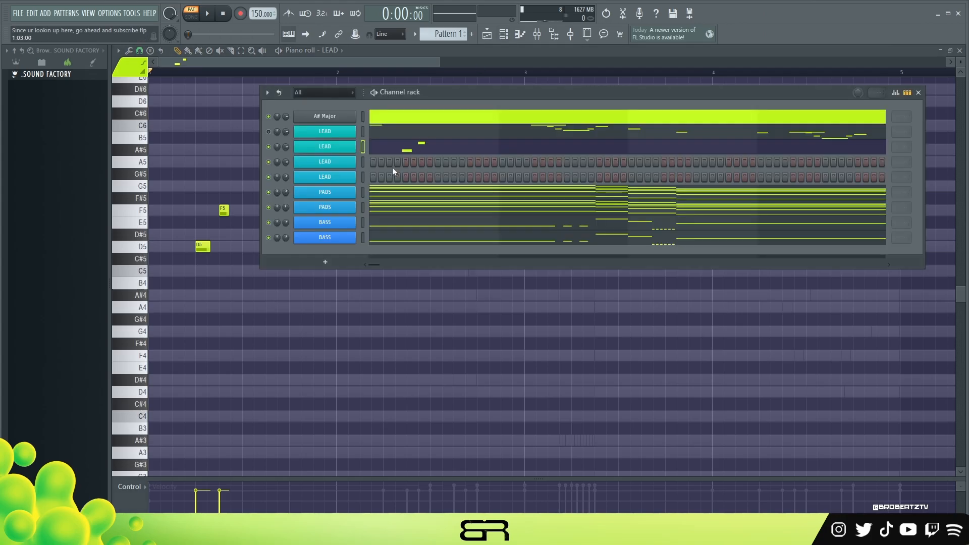
pyautogui.click(397, 198)
pyautogui.keyDown('ctrl'); pyautogui.click(454, 186); pyautogui.keyUp('ctrl')
pyautogui.keyDown('ctrl'); pyautogui.keyDown('shift'); pyautogui.click(504, 210); pyautogui.keyUp('shift'); pyautogui.keyUp('ctrl')
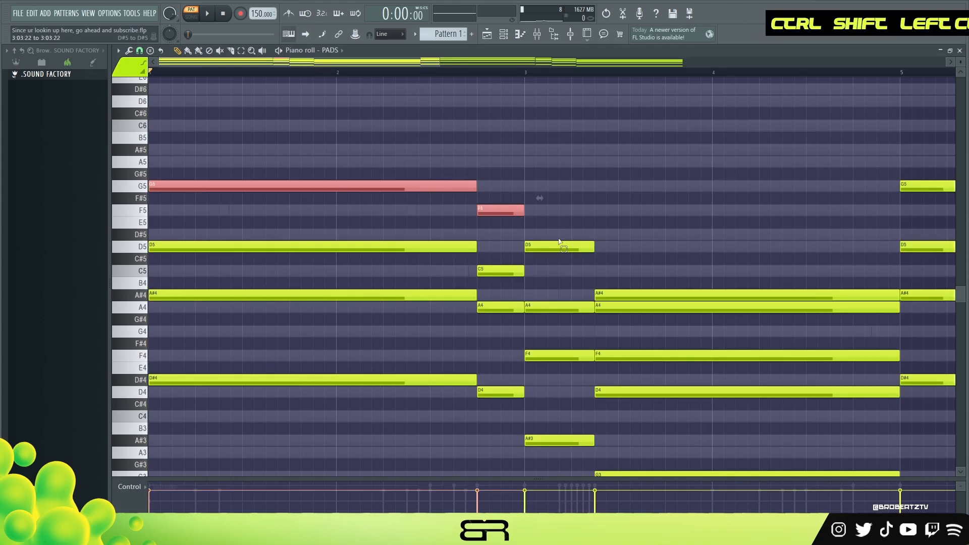
pyautogui.keyDown('ctrl'); pyautogui.keyDown('shift'); pyautogui.click(554, 246); pyautogui.keyUp('shift'); pyautogui.keyUp('ctrl')
pyautogui.keyDown('ctrl'); pyautogui.keyDown('shift'); pyautogui.click(604, 294); pyautogui.keyUp('shift'); pyautogui.keyUp('ctrl')
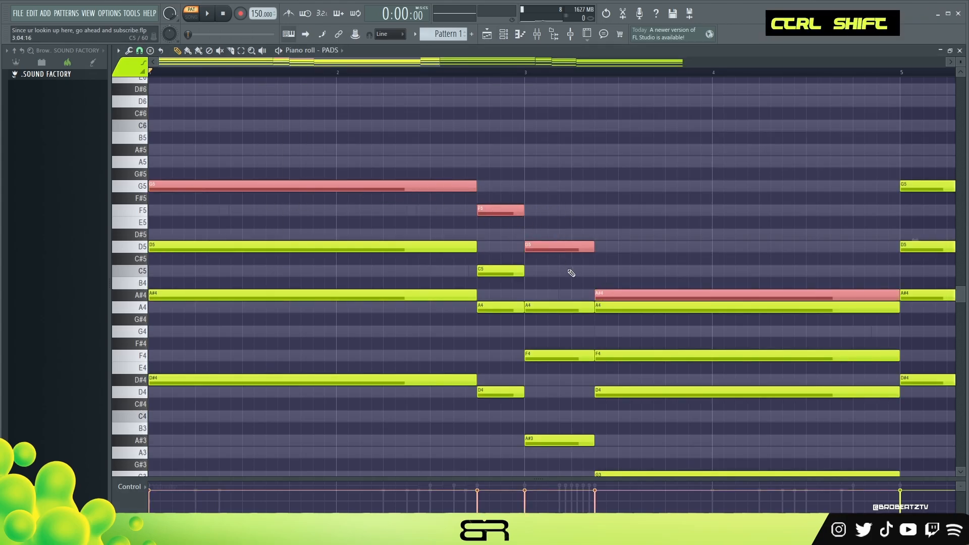
pyautogui.rightClick(591, 196)
pyautogui.click(459, 211)
pyautogui.rightClick(459, 211)
pyautogui.click(539, 210)
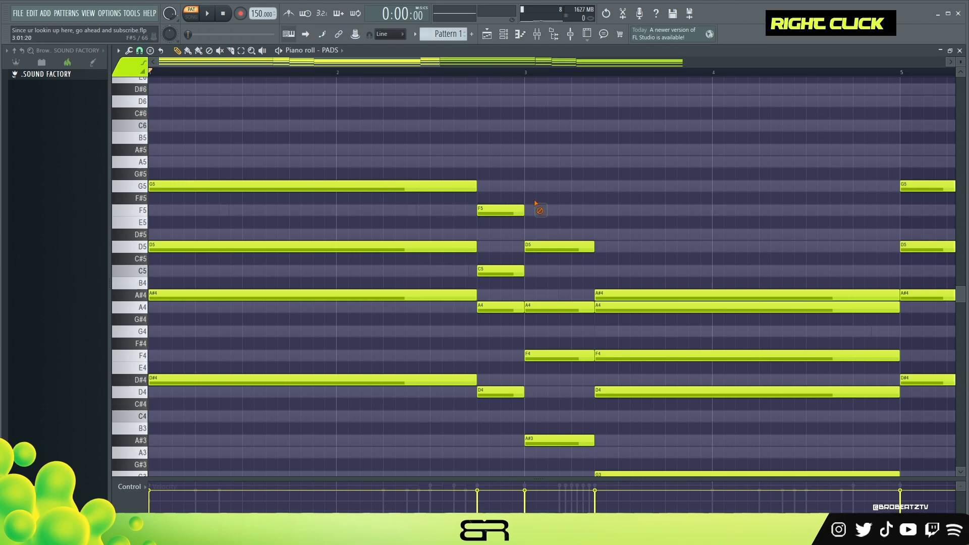
# Step: Return to the second LEAD channel and remove the short D5 and F5 notes from bar 1
pyautogui.click(503, 34)
pyautogui.click(402, 147)
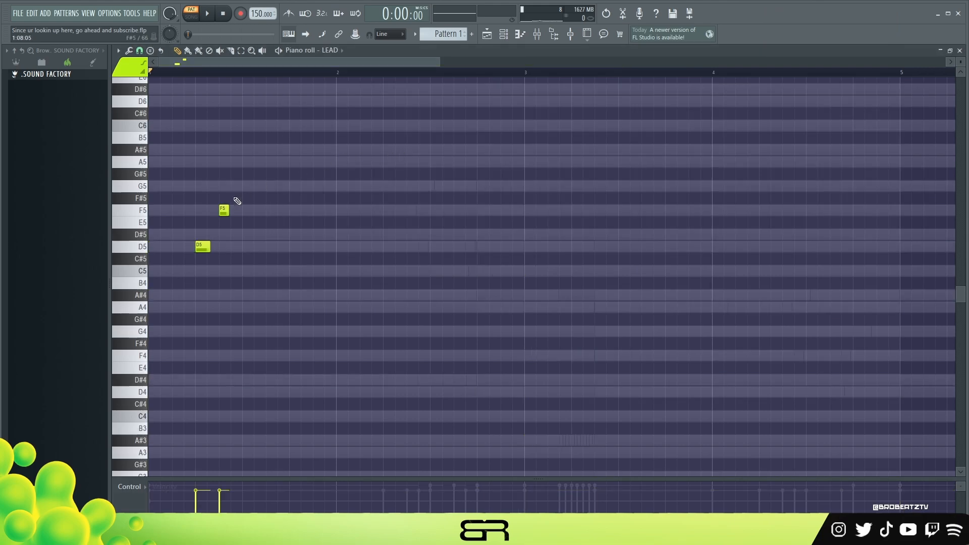
pyautogui.rightClick(202, 246)
pyautogui.scroll(1, 207, 233)
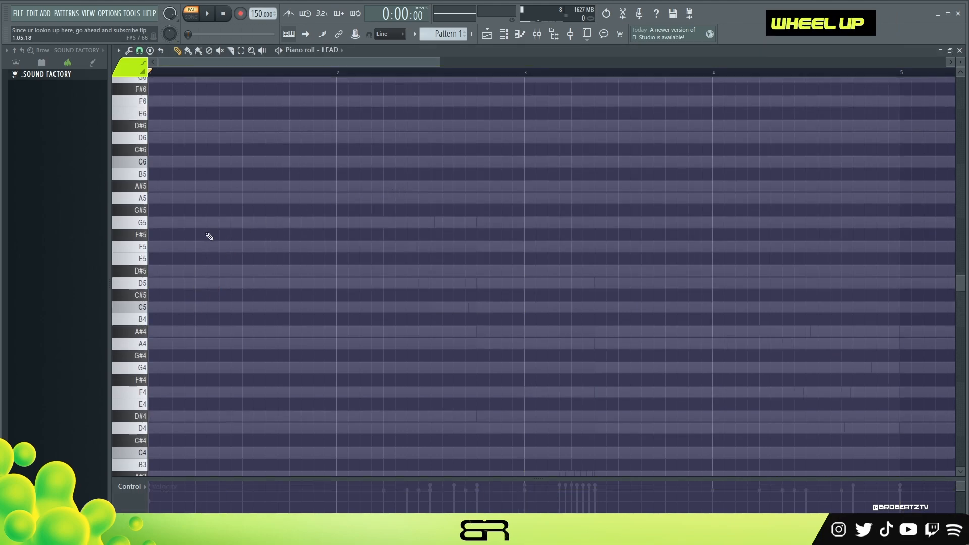
# Step: Draw a long G5 note after beat 2 of bar 1, with a short F5 note leading into it and another near its end
pyautogui.keyDown('alt'); pyautogui.click(225, 223); pyautogui.keyUp('alt')
pyautogui.moveTo(233, 223); pyautogui.dragTo(288, 222)
pyautogui.keyDown('ctrl'); pyautogui.click(223, 246); pyautogui.keyUp('ctrl')
pyautogui.moveTo(224, 246); pyautogui.dragTo(282, 246)
pyautogui.click(142, 51)
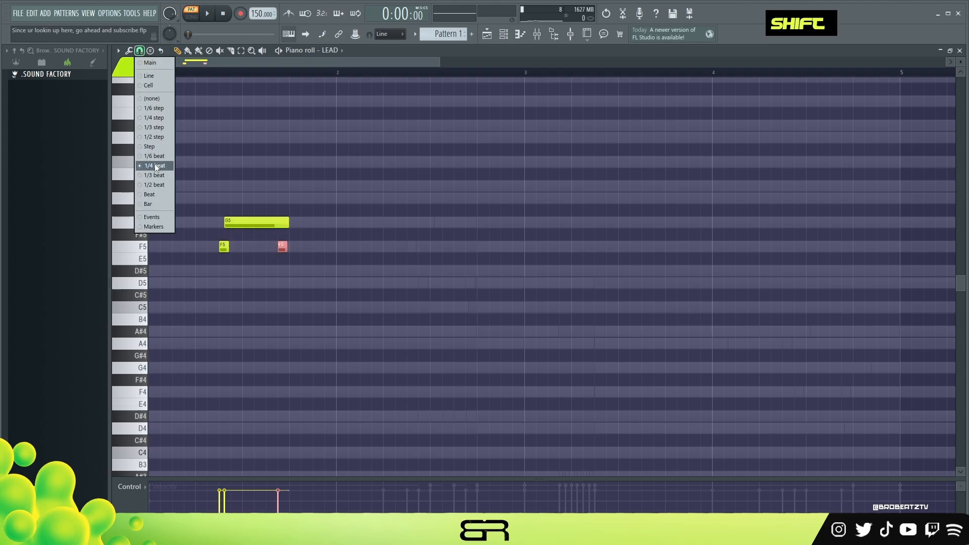
pyautogui.click(153, 158)
# Step: Add a D5 on beat 4 of bar 1, a short F5 right after it, and a long G5 at the start of bar 2
pyautogui.rightClick(301, 263)
pyautogui.moveTo(284, 247); pyautogui.dragTo(307, 286)
pyautogui.keyDown('ctrl'); pyautogui.click(285, 247); pyautogui.keyUp('ctrl')
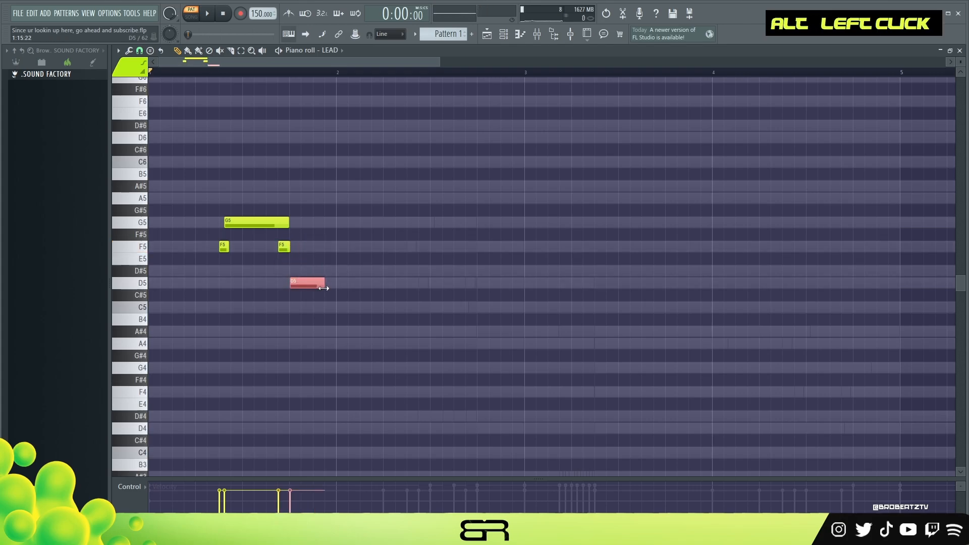
pyautogui.keyDown('ctrl'); pyautogui.click(284, 246); pyautogui.keyUp('ctrl')
pyautogui.moveTo(284, 246); pyautogui.dragTo(330, 247)
pyautogui.keyDown('ctrl'); pyautogui.click(282, 223); pyautogui.keyUp('ctrl')
pyautogui.moveTo(256, 223); pyautogui.dragTo(358, 222)
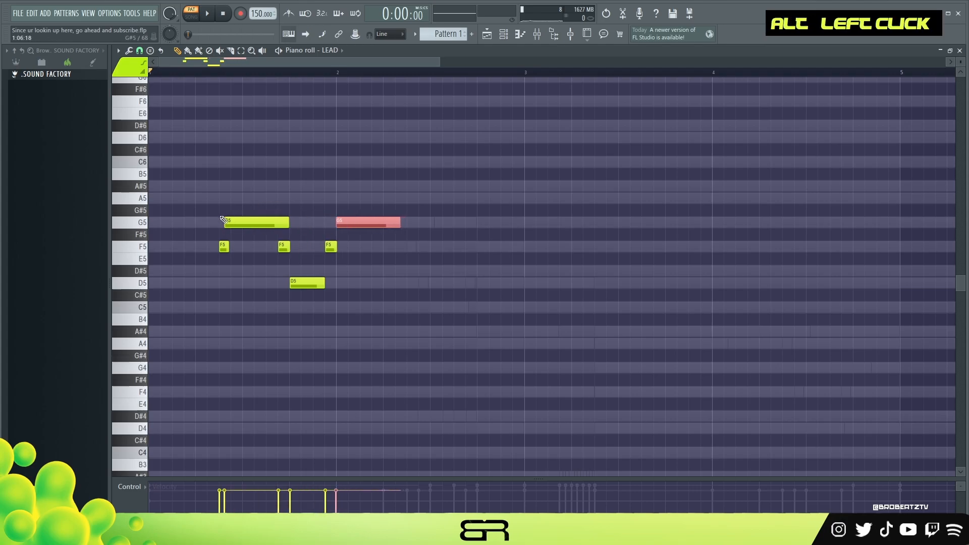
# Step: Play back the phrase and trim the first G5 and the short F5 notes so they end before the notes that follow
pyautogui.press('space')
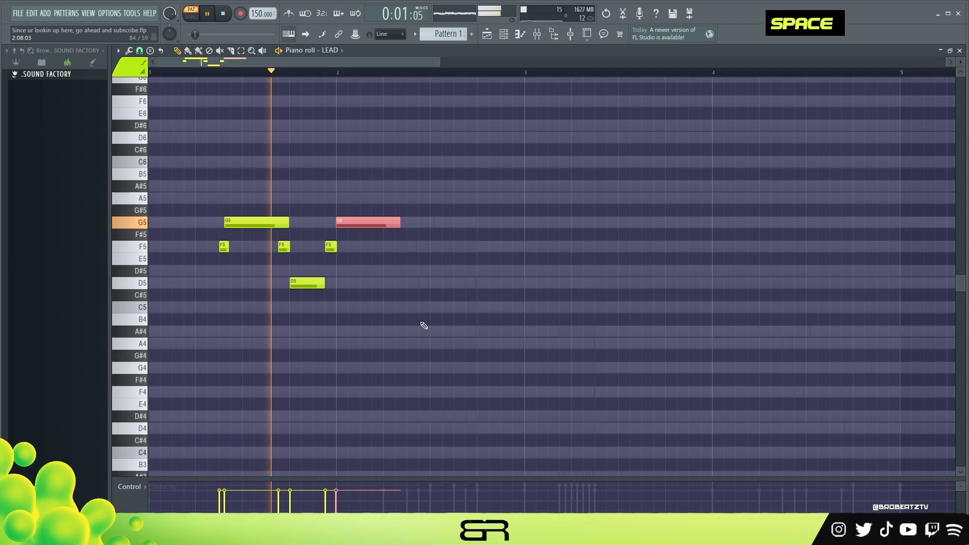
pyautogui.press('space')
pyautogui.moveTo(288, 224); pyautogui.dragTo(334, 247)
pyautogui.press('space')
pyautogui.press('space')
pyautogui.rightClick(356, 275)
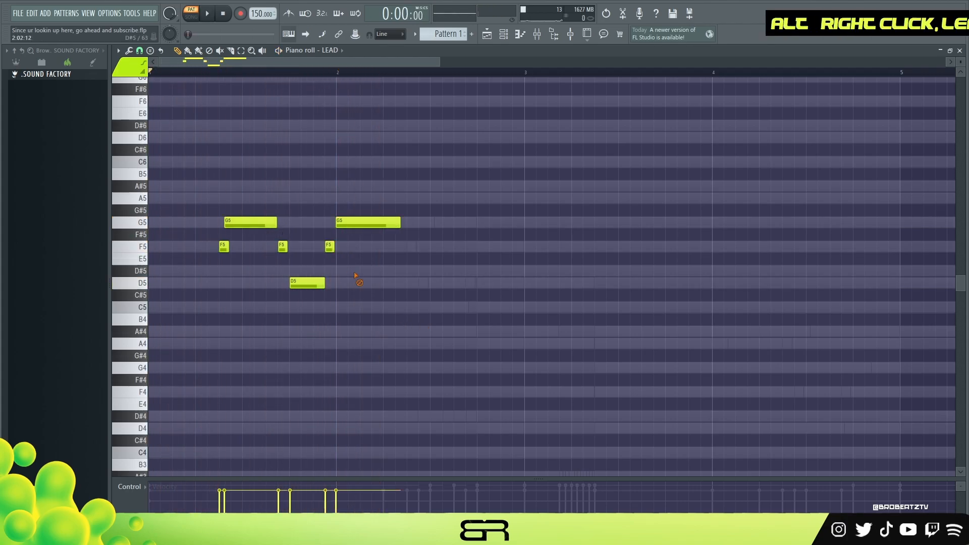
pyautogui.press('space')
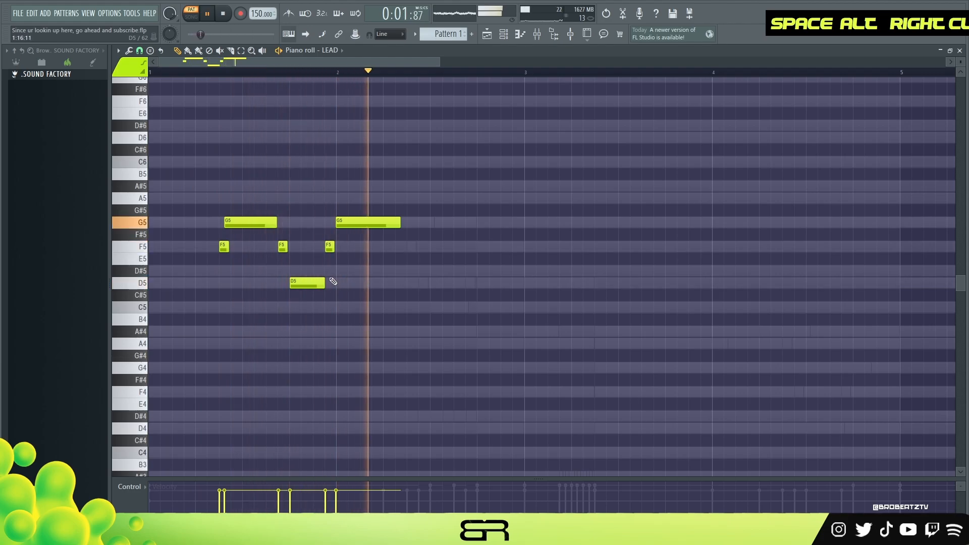
pyautogui.press('space')
pyautogui.moveTo(287, 245); pyautogui.dragTo(289, 246)
pyautogui.press('space')
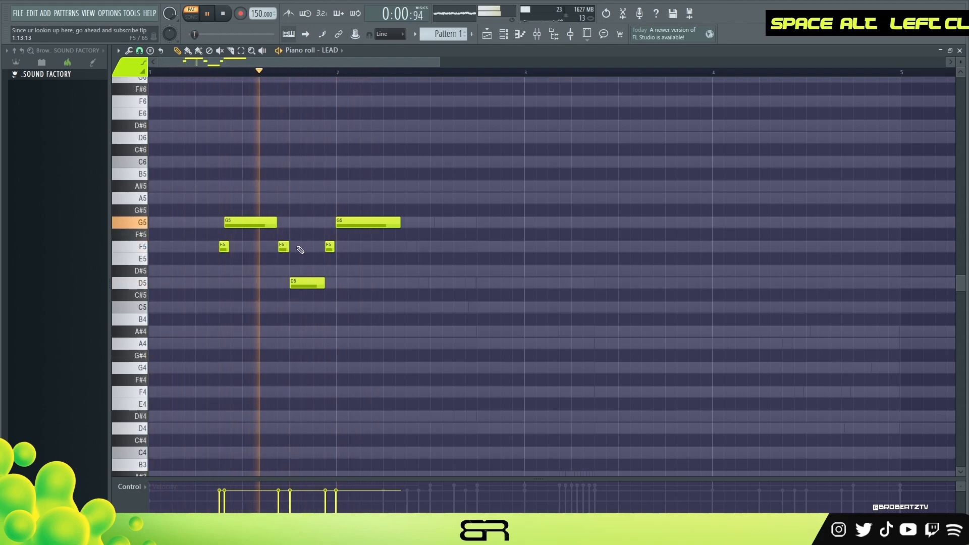
pyautogui.press('space')
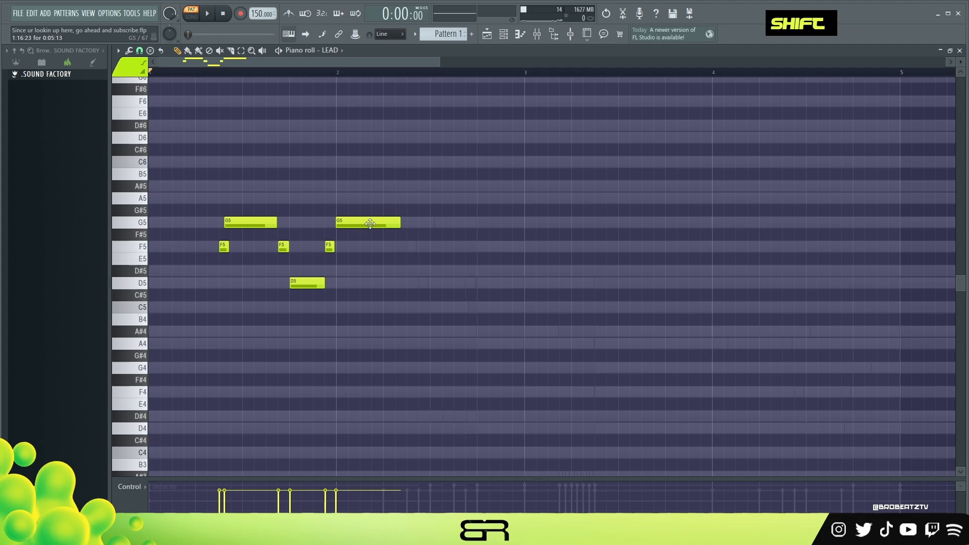
# Step: Nudge the bar 2 G5 slightly later, and copy the opening F5–G5 pair to beat 3 of bar 2, raised to G5 and A5
pyautogui.keyDown('shift'); pyautogui.scroll(-1, 393, 233); pyautogui.keyUp('shift')
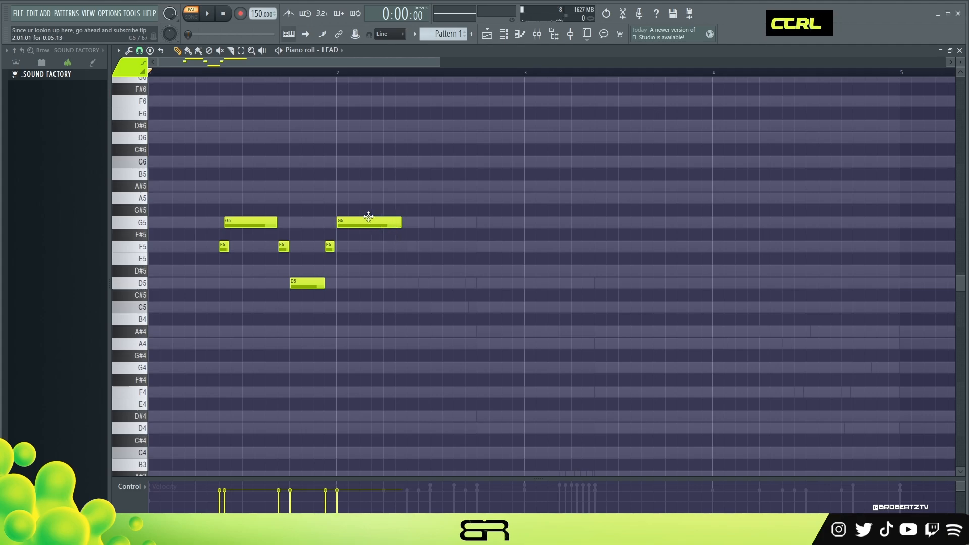
pyautogui.moveTo(369, 217); pyautogui.dragTo(437, 216)
pyautogui.rightClick(446, 220)
pyautogui.moveTo(265, 208); pyautogui.dragTo(217, 255)
pyautogui.moveTo(234, 223); pyautogui.dragTo(443, 205)
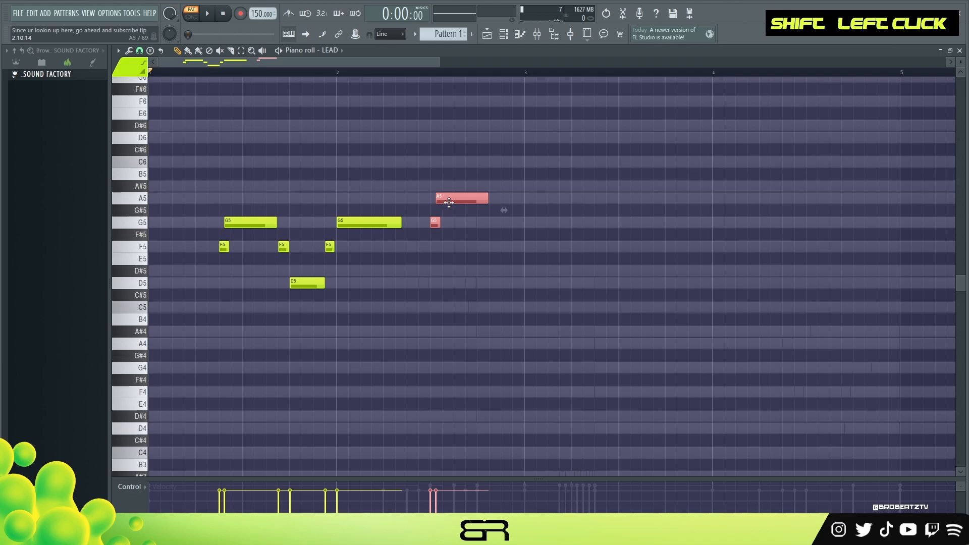
pyautogui.press('space')
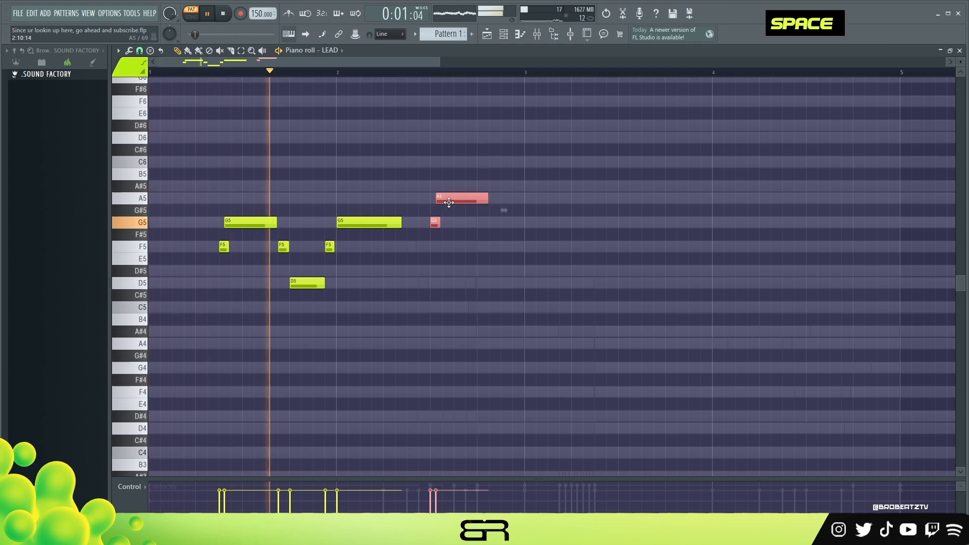
pyautogui.rightClick(506, 254)
pyautogui.press('space')
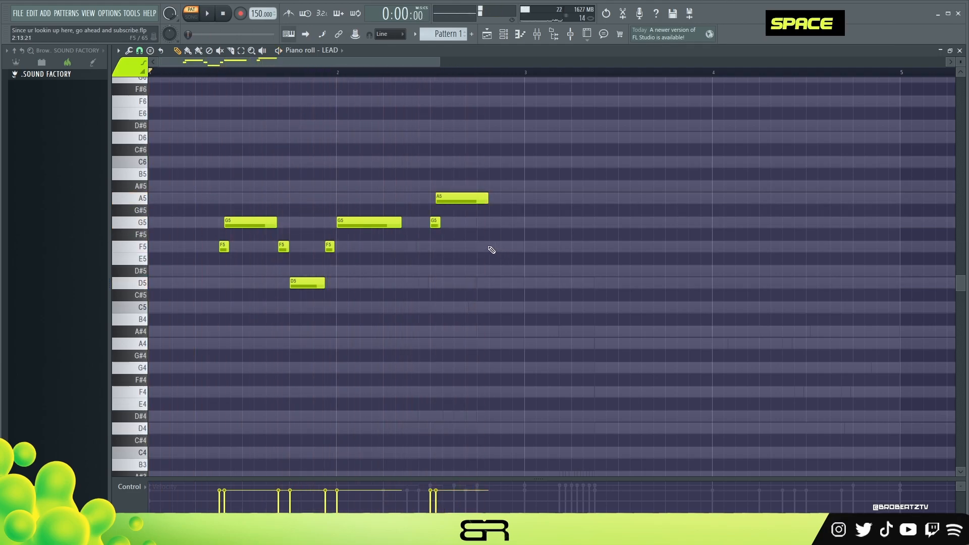
# Step: Place a long F5 on beat 4 of bar 2 and copy the bar 1 D5 to the start of bar 3
pyautogui.click(481, 247)
pyautogui.press('space')
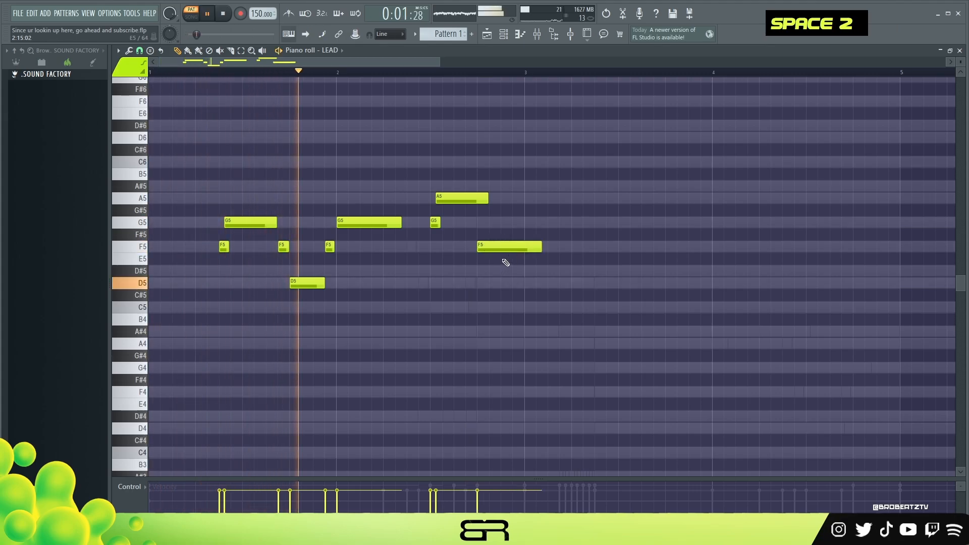
pyautogui.keyDown('ctrl'); pyautogui.click(301, 283); pyautogui.keyUp('ctrl')
pyautogui.moveTo(302, 282)
pyautogui.mouseDown()
pyautogui.moveTo(547, 283)
pyautogui.moveTo(536, 285)
pyautogui.mouseUp()
pyautogui.press('space')
pyautogui.keyDown('ctrl'); pyautogui.keyDown('shift'); pyautogui.click(486, 248); pyautogui.keyUp('shift'); pyautogui.keyUp('ctrl')
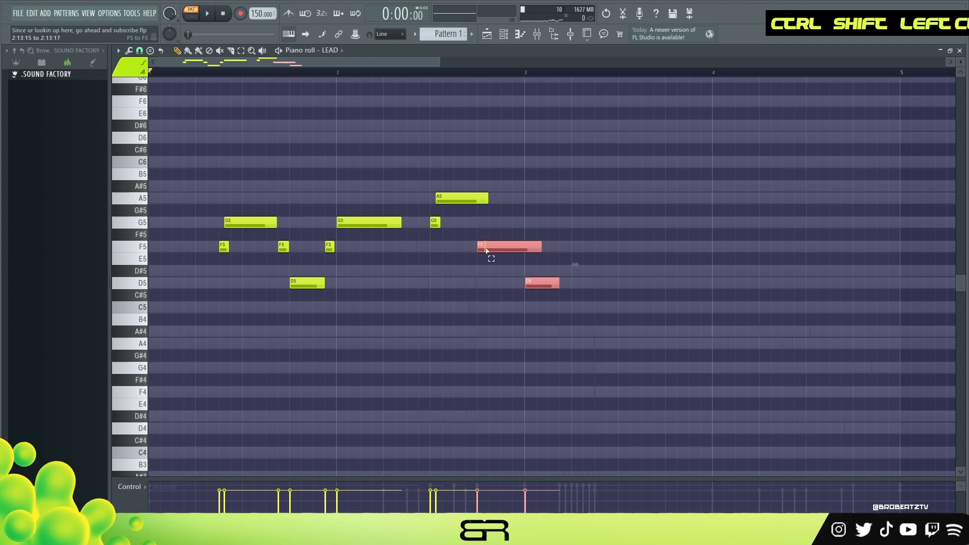
pyautogui.rightClick(534, 294)
# Step: Compare the lead with the first PADS channel's top notes F5 and D5 around bar 3, and return to the second LEAD channel
pyautogui.click(507, 36)
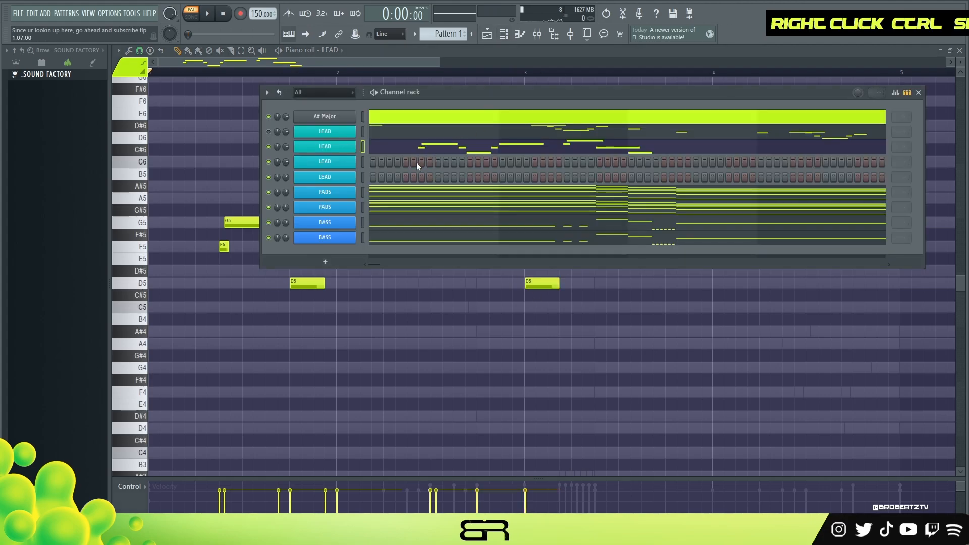
pyautogui.click(406, 195)
pyautogui.keyDown('ctrl'); pyautogui.keyDown('shift'); pyautogui.click(503, 248); pyautogui.keyUp('shift'); pyautogui.keyUp('ctrl')
pyautogui.keyDown('ctrl'); pyautogui.keyDown('shift'); pyautogui.click(540, 287); pyautogui.keyUp('shift'); pyautogui.keyUp('ctrl')
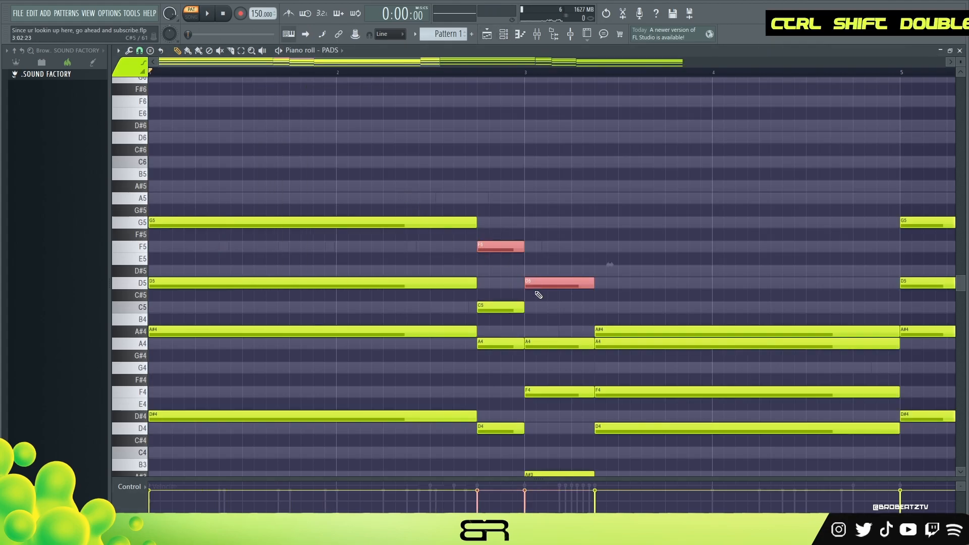
pyautogui.rightClick(544, 294)
pyautogui.keyDown('ctrl'); pyautogui.keyDown('shift'); pyautogui.click(499, 246); pyautogui.keyUp('shift'); pyautogui.keyUp('ctrl')
pyautogui.keyDown('ctrl'); pyautogui.keyDown('shift'); pyautogui.click(541, 285); pyautogui.keyUp('shift'); pyautogui.keyUp('ctrl')
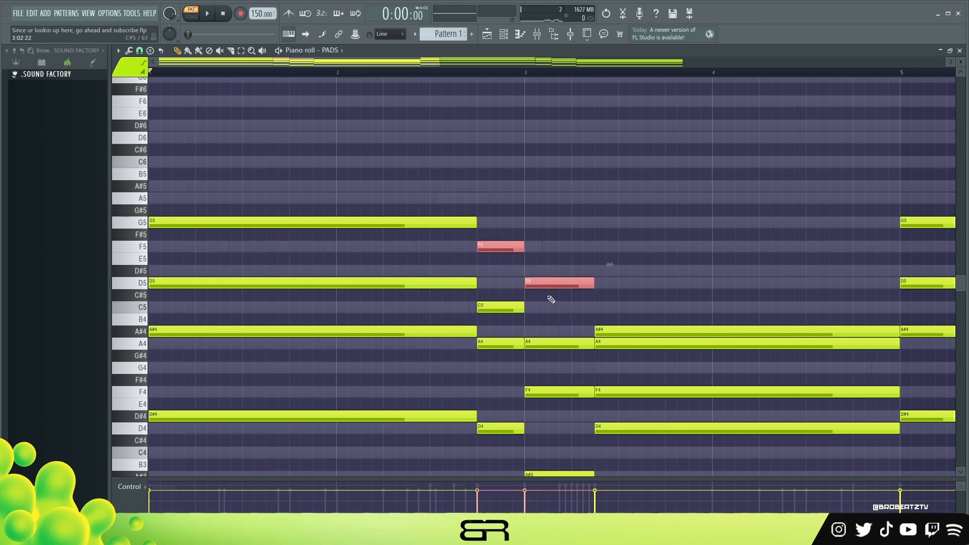
pyautogui.rightClick(543, 288)
pyautogui.click(507, 37)
pyautogui.click(433, 151)
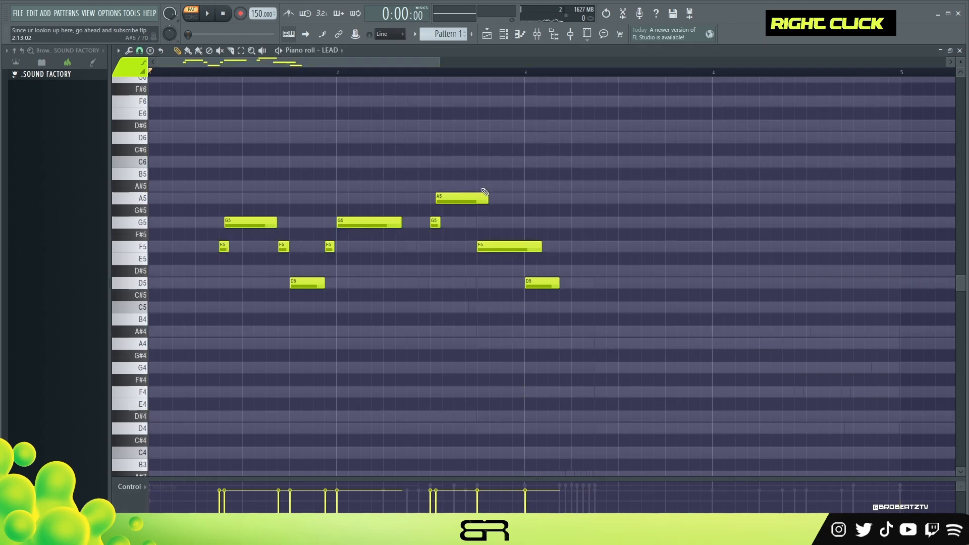
# Step: Lengthen the D5 at the start of bar 3 and copy it to beat 3 of that bar as an A#4
pyautogui.press('alt')
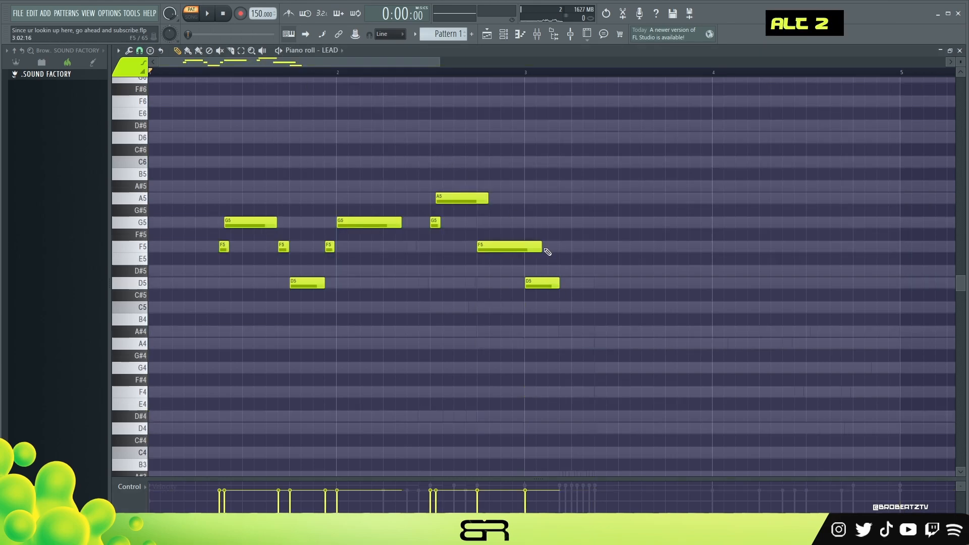
pyautogui.keyDown('alt'); pyautogui.click(559, 282); pyautogui.keyUp('alt')
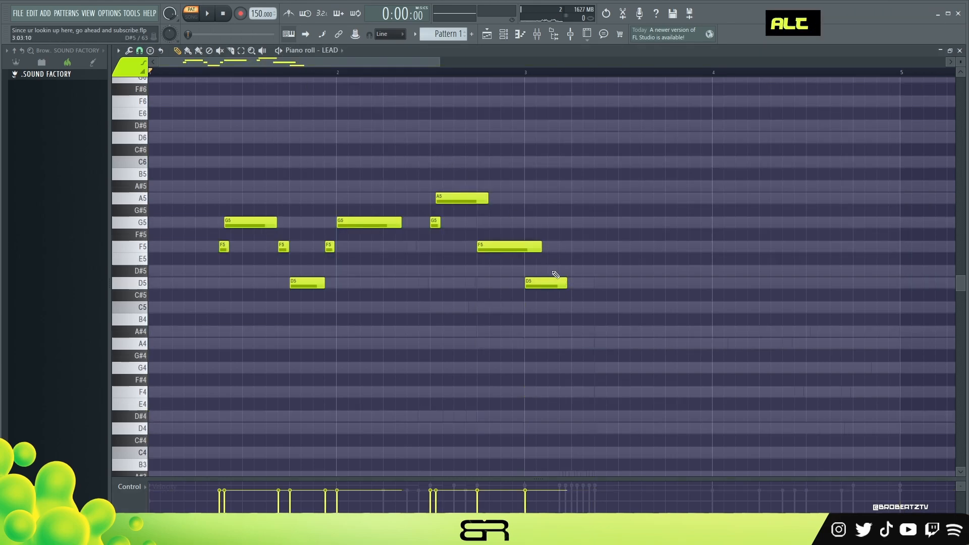
pyautogui.keyDown('shift'); pyautogui.moveTo(542, 283); pyautogui.dragTo(588, 333); pyautogui.keyUp('shift')
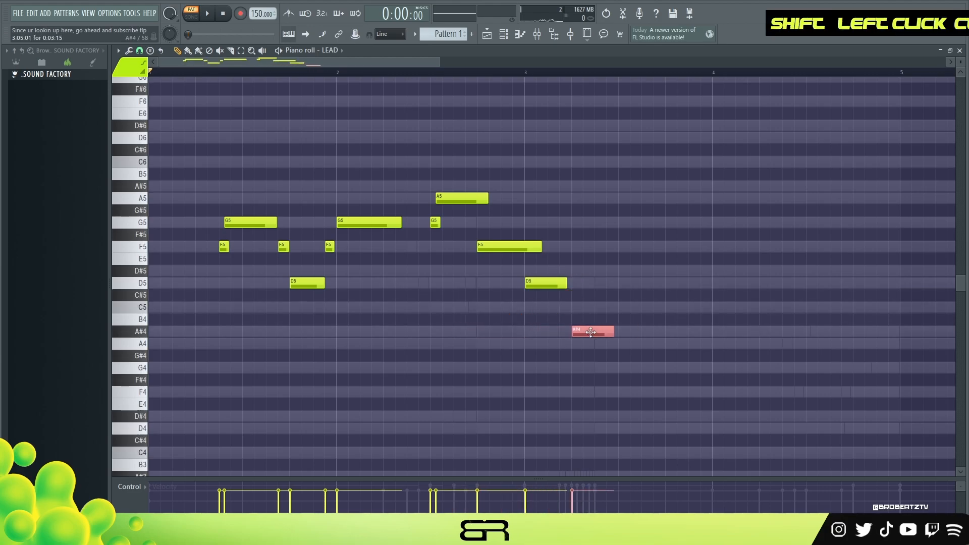
pyautogui.moveTo(594, 333); pyautogui.dragTo(663, 333)
pyautogui.rightClick(682, 297)
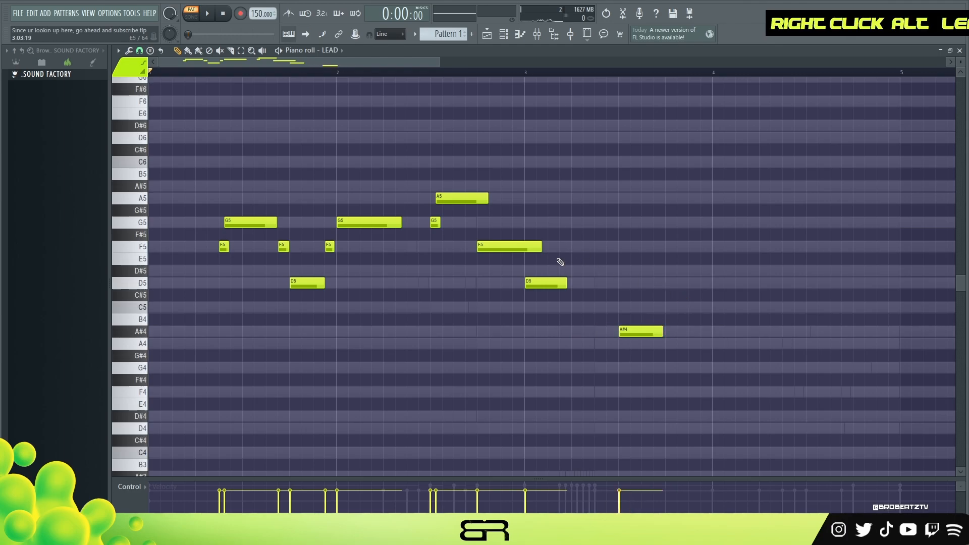
# Step: Add a quick descending run of A#5, A5, F5 and D5 from beat 2 of bar 3 leading into the A#4, and play it back
pyautogui.click(606, 187)
pyautogui.keyDown('alt'); pyautogui.moveTo(613, 189); pyautogui.dragTo(588, 201); pyautogui.keyUp('alt')
pyautogui.keyDown('ctrl'); pyautogui.moveTo(526, 221); pyautogui.dragTo(535, 284); pyautogui.keyUp('ctrl')
pyautogui.moveTo(511, 248)
pyautogui.keyDown('shift'); pyautogui.mouseDown()
pyautogui.moveTo(625, 251)
pyautogui.moveTo(606, 260)
pyautogui.mouseUp(); pyautogui.keyUp('shift')
pyautogui.rightClick(655, 265)
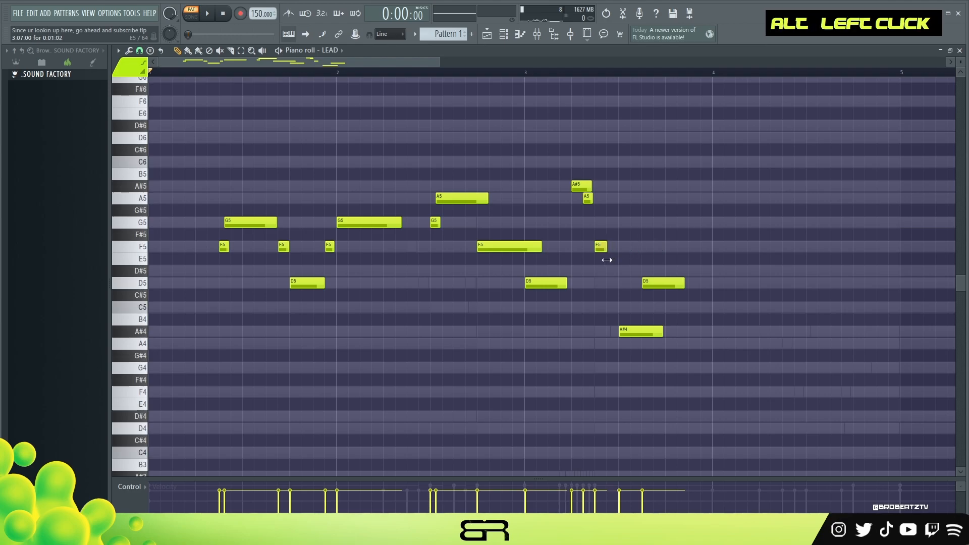
pyautogui.rightClick(655, 288)
pyautogui.press('space')
pyautogui.keyDown('alt'); pyautogui.moveTo(605, 247); pyautogui.dragTo(610, 248); pyautogui.keyUp('alt')
pyautogui.rightClick(653, 252)
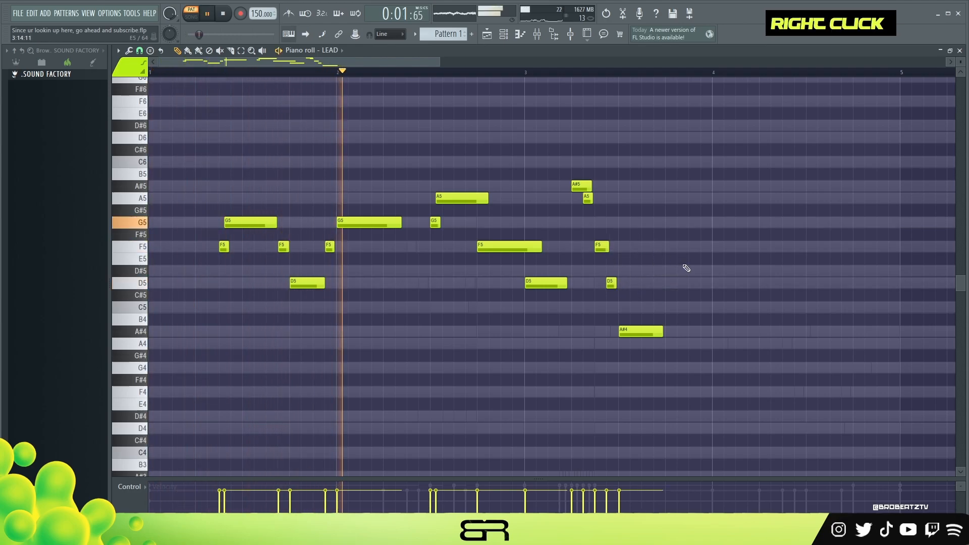
pyautogui.press('space')
# Step: Add a G4 on beat 4 of bar 3 and a longer A4 starting bar 4
pyautogui.click(671, 368)
pyautogui.click(713, 331)
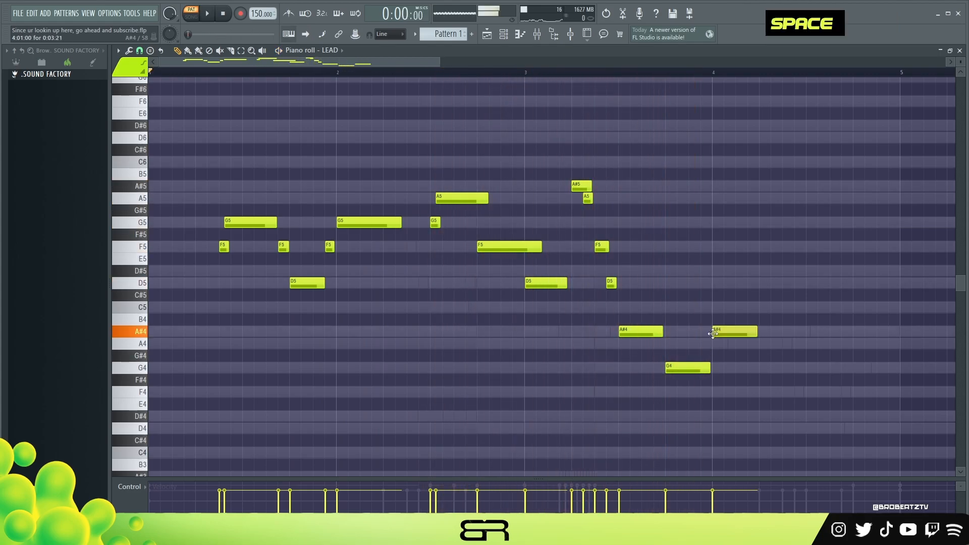
pyautogui.moveTo(712, 333); pyautogui.dragTo(714, 348)
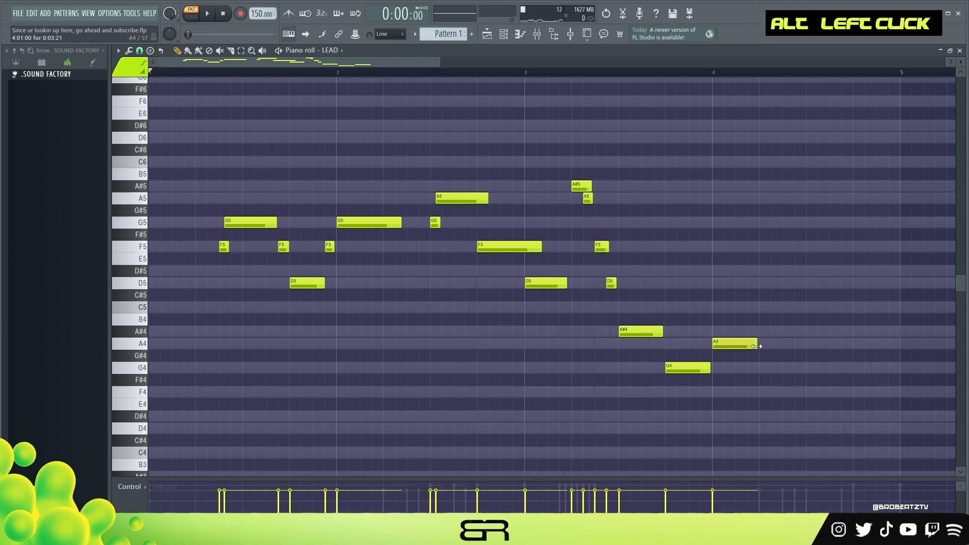
pyautogui.moveTo(791, 347); pyautogui.dragTo(786, 348)
# Step: Copy the short D5 to just before beat 3 of bar 4, and add an A#4 on beat 3 and an A4 on beat 4
pyautogui.keyDown('ctrl'); pyautogui.click(611, 283); pyautogui.keyUp('ctrl')
pyautogui.moveTo(610, 284); pyautogui.dragTo(796, 286)
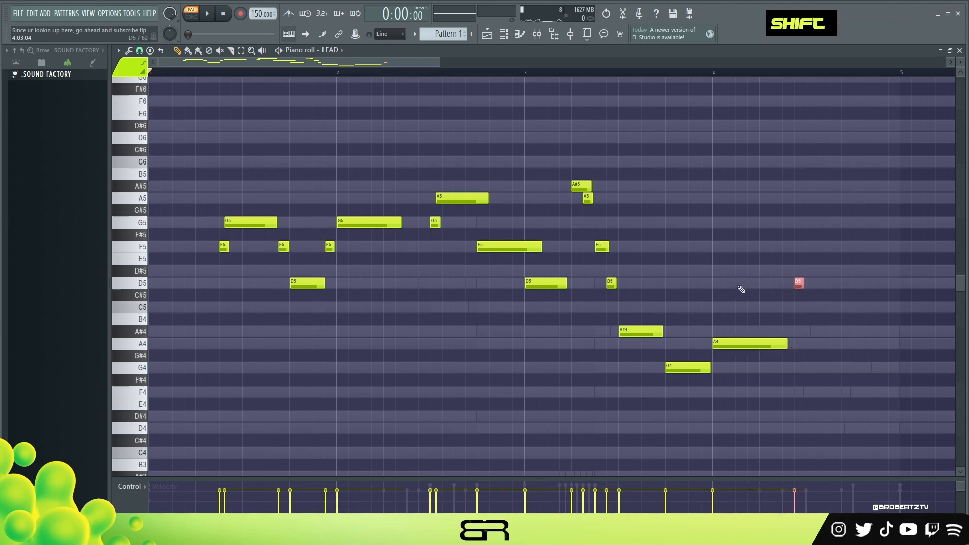
pyautogui.rightClick(802, 313)
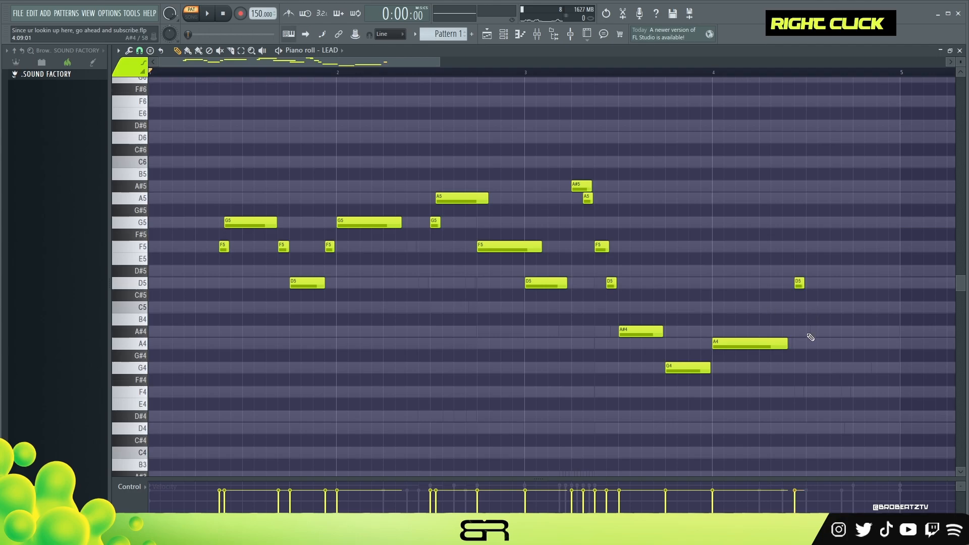
pyautogui.moveTo(816, 333); pyautogui.dragTo(874, 343)
pyautogui.keyDown('ctrl'); pyautogui.click(828, 332); pyautogui.keyUp('ctrl')
pyautogui.rightClick(856, 293)
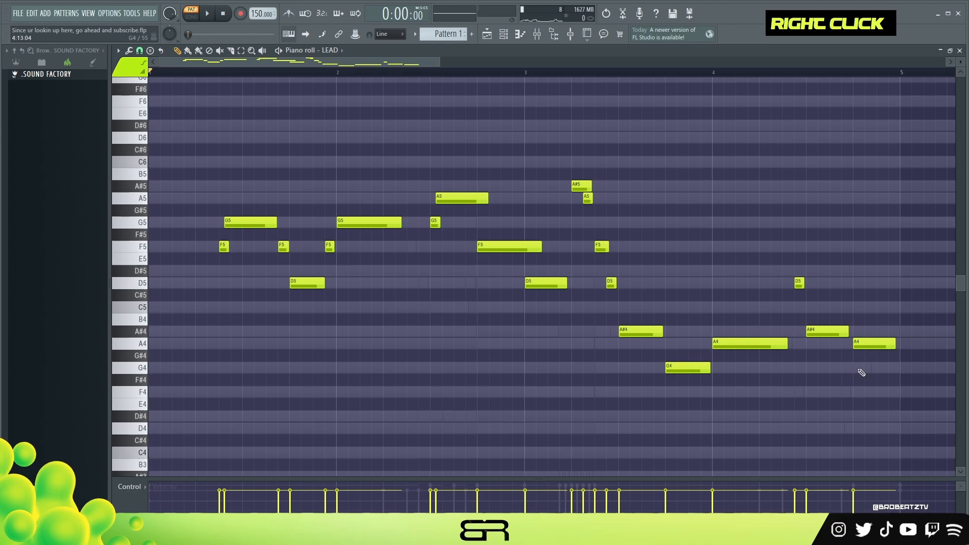
pyautogui.keyDown('ctrl'); pyautogui.click(889, 345); pyautogui.keyUp('ctrl')
pyautogui.rightClick(858, 293)
# Step: Play back the four-bar lead melody from the beginning
pyautogui.moveTo(882, 391); pyautogui.dragTo(607, 186)
pyautogui.rightClick(380, 108)
pyautogui.press('space')
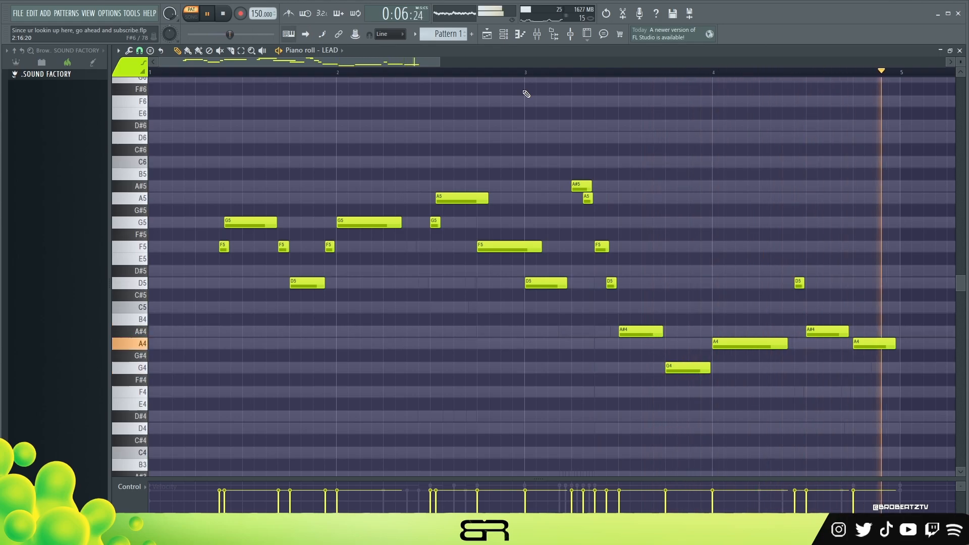
pyautogui.press('space')
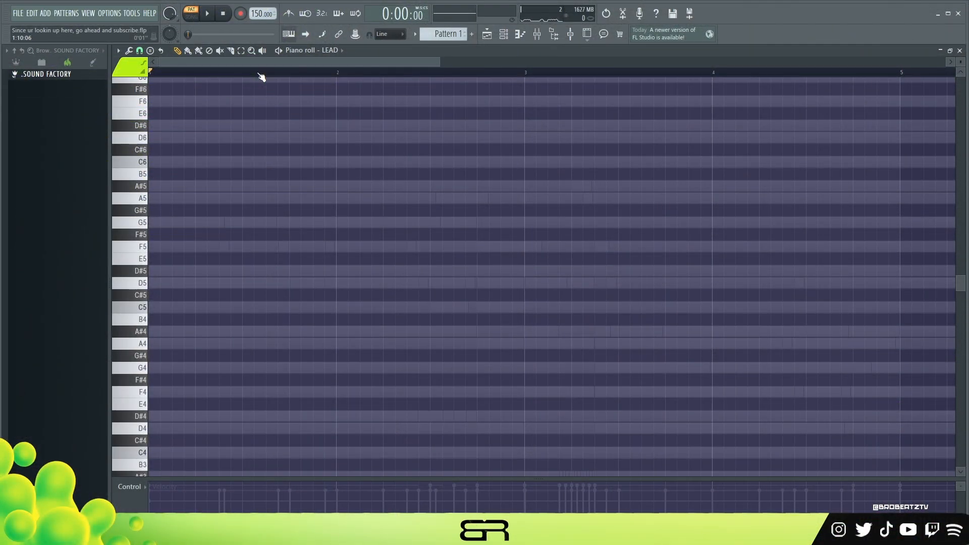
# Step: In the empty LEAD channel, draw a G5 on beat 2 of bar 1 followed by a short F5 and a D5
pyautogui.click(206, 224)
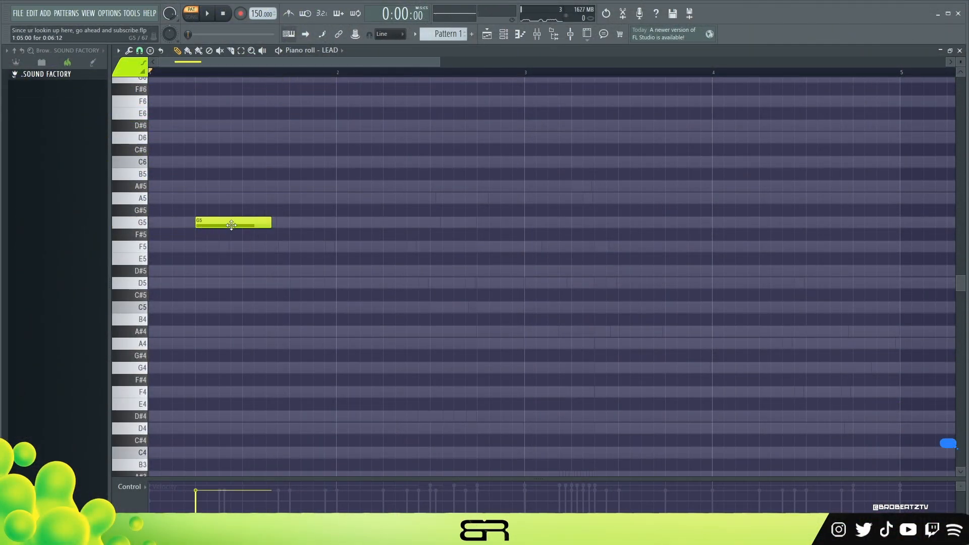
pyautogui.moveTo(271, 224)
pyautogui.mouseDown()
pyautogui.moveTo(221, 226)
pyautogui.moveTo(249, 250)
pyautogui.moveTo(244, 283)
pyautogui.moveTo(284, 282)
pyautogui.mouseUp()
pyautogui.click(232, 246)
pyautogui.keyDown('ctrl'); pyautogui.click(239, 246); pyautogui.keyUp('ctrl')
pyautogui.moveTo(224, 223); pyautogui.dragTo(232, 223)
pyautogui.press('space')
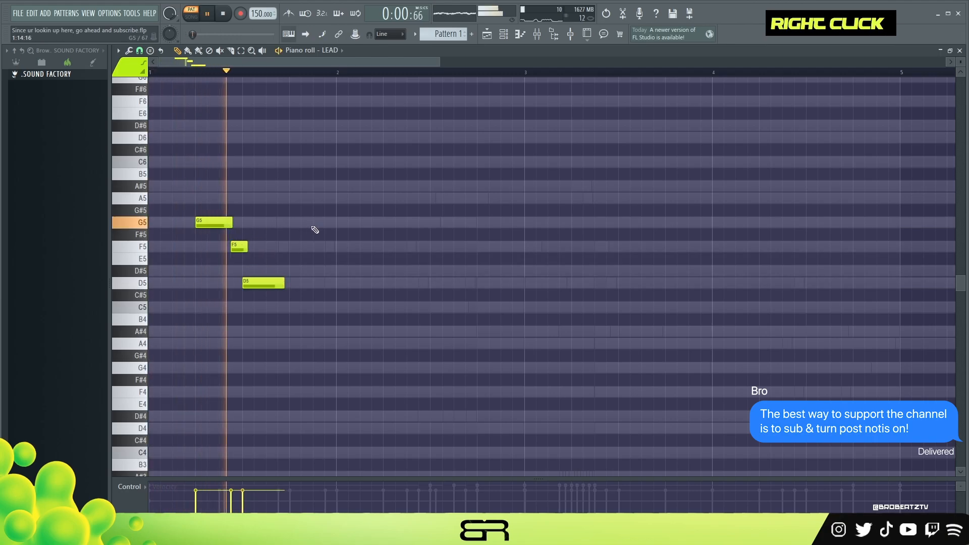
# Step: Shorten the G5 on beat 2, copy it to beat 4 of bar 1, and audition the phrase
pyautogui.keyDown('alt'); pyautogui.moveTo(232, 223); pyautogui.dragTo(209, 224); pyautogui.keyUp('alt')
pyautogui.press('space')
pyautogui.press('space')
pyautogui.keyDown('shift'); pyautogui.moveTo(209, 224); pyautogui.dragTo(303, 226); pyautogui.keyUp('shift')
pyautogui.rightClick(318, 292)
pyautogui.press('space')
pyautogui.press('space')
# Step: Shorten the D5 in bar 1 so it ends well before beat 4, and play the phrase again
pyautogui.keyDown('alt'); pyautogui.moveTo(284, 286); pyautogui.dragTo(270, 287); pyautogui.keyUp('alt')
pyautogui.press('space')
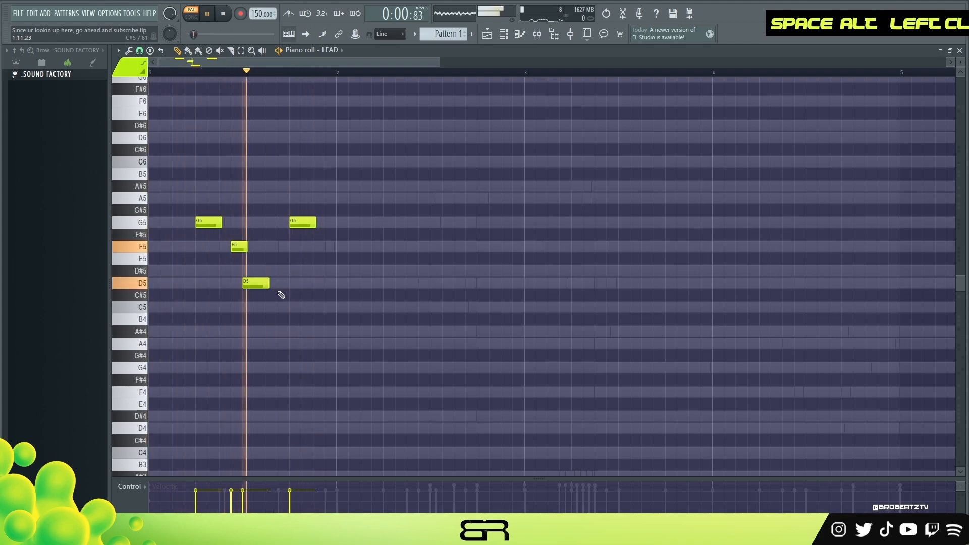
pyautogui.press('space')
pyautogui.keyDown('ctrl'); pyautogui.moveTo(185, 193); pyautogui.dragTo(347, 235); pyautogui.keyUp('ctrl')
pyautogui.rightClick(349, 275)
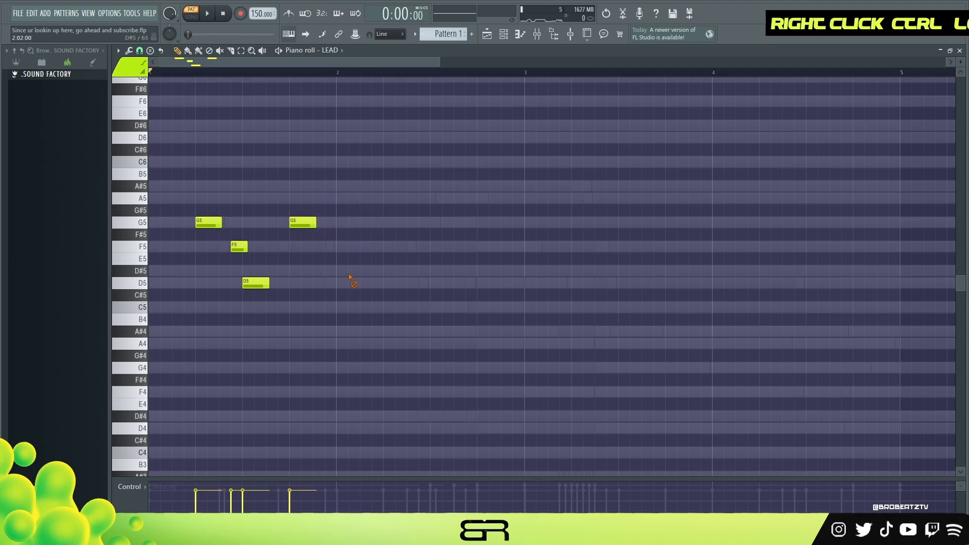
# Step: Delete the G5 on beat 4 of bar 1 and put a copy of the beat 2 G5 in its place
pyautogui.rightClick(302, 222)
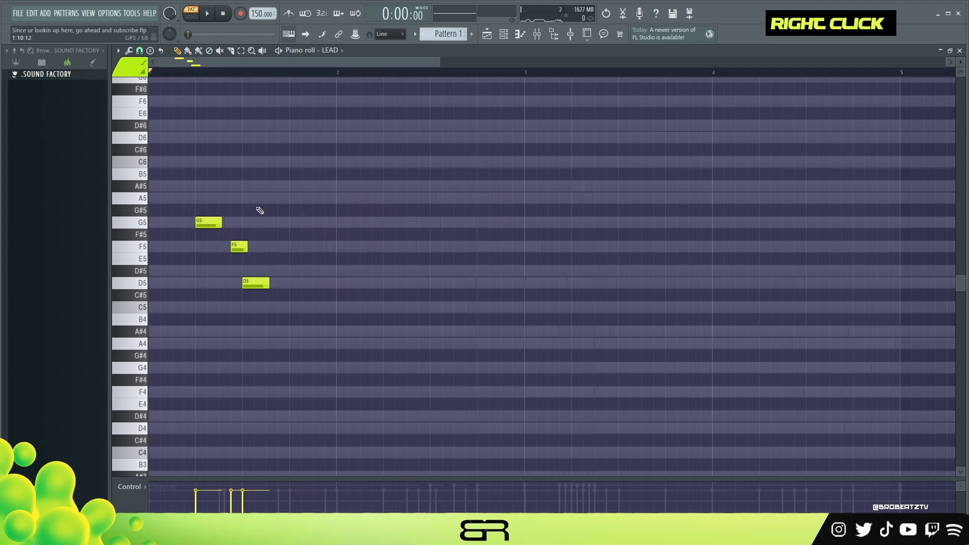
pyautogui.keyDown('ctrl'); pyautogui.click(201, 225); pyautogui.keyUp('ctrl')
pyautogui.keyDown('shift'); pyautogui.moveTo(202, 225); pyautogui.dragTo(295, 225); pyautogui.keyUp('shift')
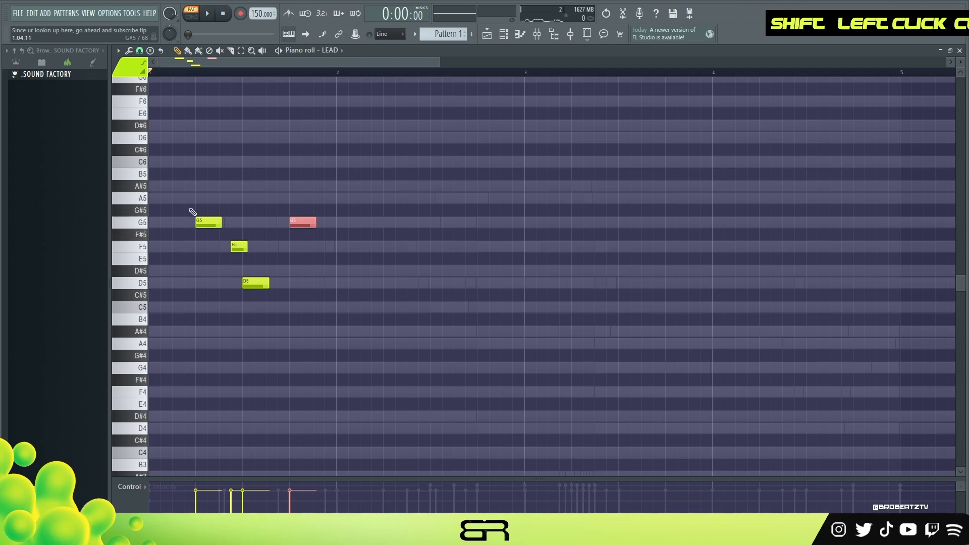
pyautogui.rightClick(334, 272)
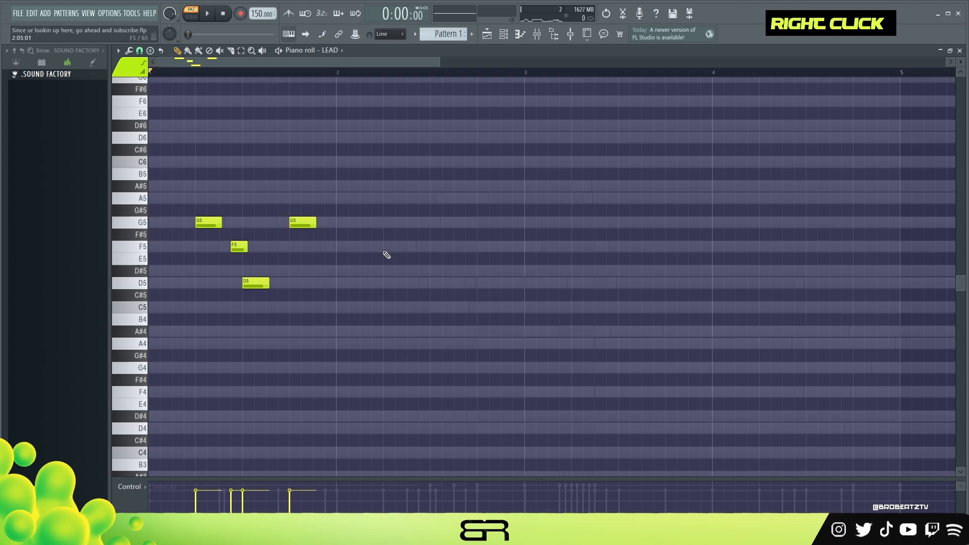
# Step: Draw a descending A#5, A5 and G5 around beat 3 of bar 2, shorten the G5, and play the phrase
pyautogui.click(412, 185)
pyautogui.moveTo(424, 188); pyautogui.dragTo(431, 190)
pyautogui.click(434, 200)
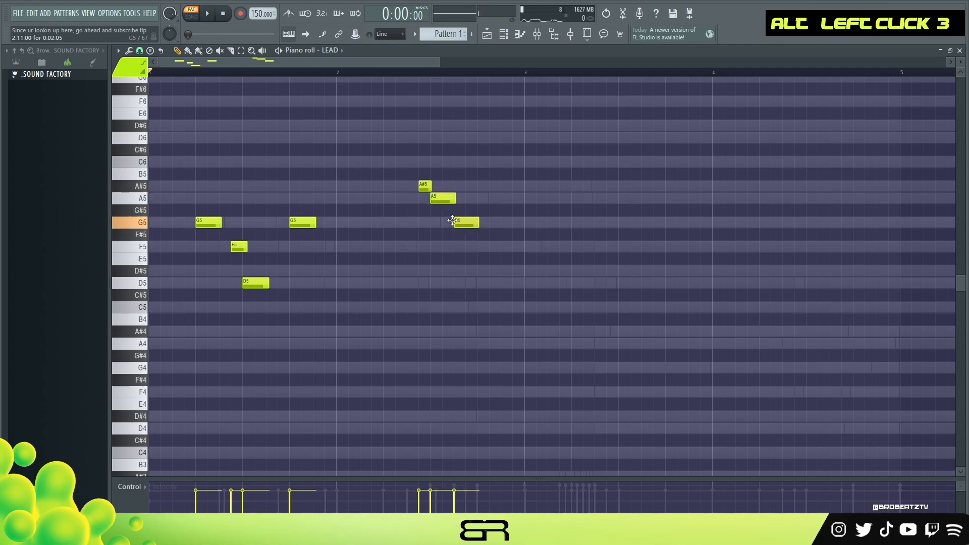
pyautogui.moveTo(465, 223)
pyautogui.keyDown('alt'); pyautogui.mouseDown()
pyautogui.moveTo(451, 202)
pyautogui.moveTo(473, 224)
pyautogui.moveTo(462, 228)
pyautogui.mouseUp(); pyautogui.keyUp('alt')
pyautogui.press('space')
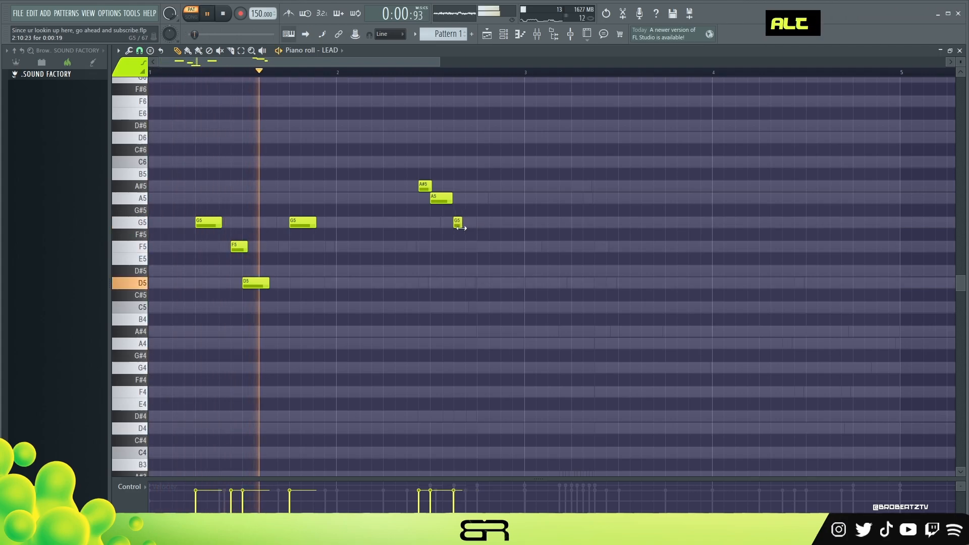
# Step: Add a short F5 and a longer G5 on beat 4 of bar 2, place an F5 at the start of bar 3, and audition
pyautogui.keyDown('ctrl'); pyautogui.click(456, 222); pyautogui.keyUp('ctrl')
pyautogui.keyDown('shift'); pyautogui.moveTo(456, 222); pyautogui.dragTo(515, 225); pyautogui.keyUp('shift')
pyautogui.press('space')
pyautogui.click(482, 247)
pyautogui.keyDown('alt'); pyautogui.click(526, 247); pyautogui.keyUp('alt')
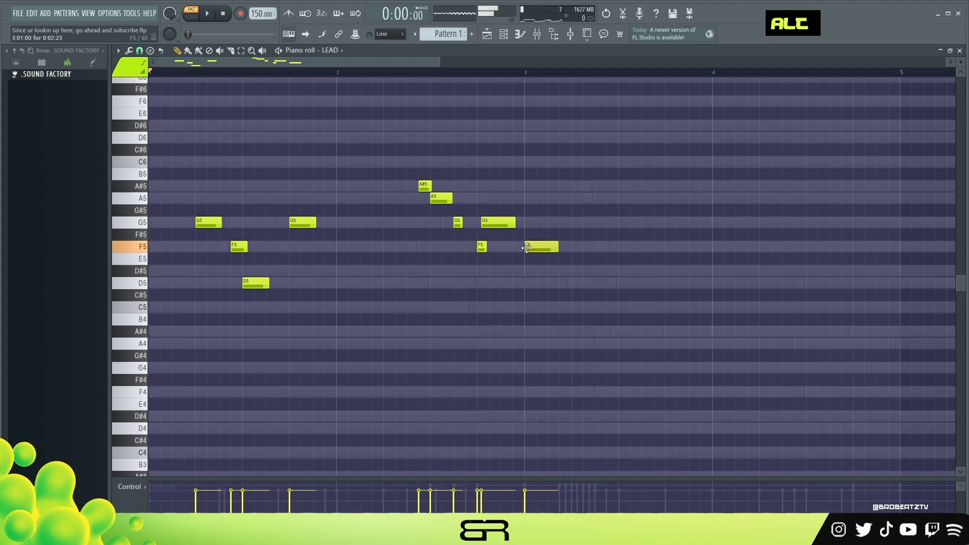
pyautogui.press('space')
# Step: Continue the descent through bar 3 with D5, C5, A#4, A4 and A#4, ending on an A4 at the start of bar 4
pyautogui.click(577, 283)
pyautogui.moveTo(580, 282); pyautogui.dragTo(557, 282)
pyautogui.press('space')
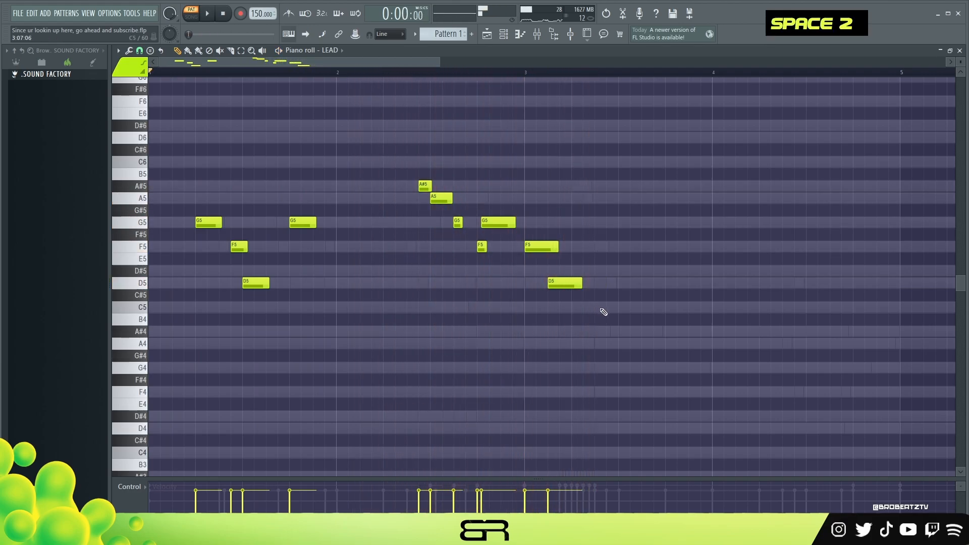
pyautogui.moveTo(619, 331); pyautogui.dragTo(632, 333)
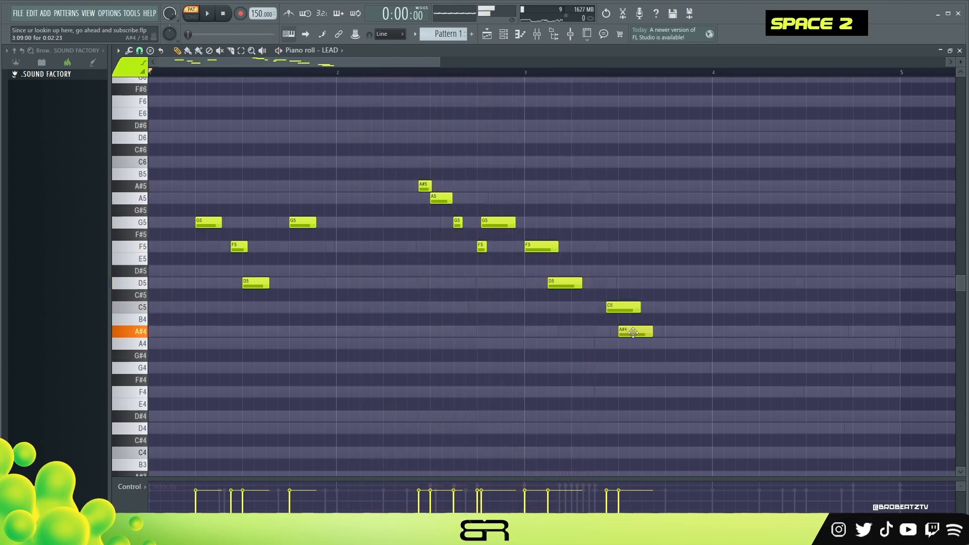
pyautogui.click(695, 331)
pyautogui.click(715, 343)
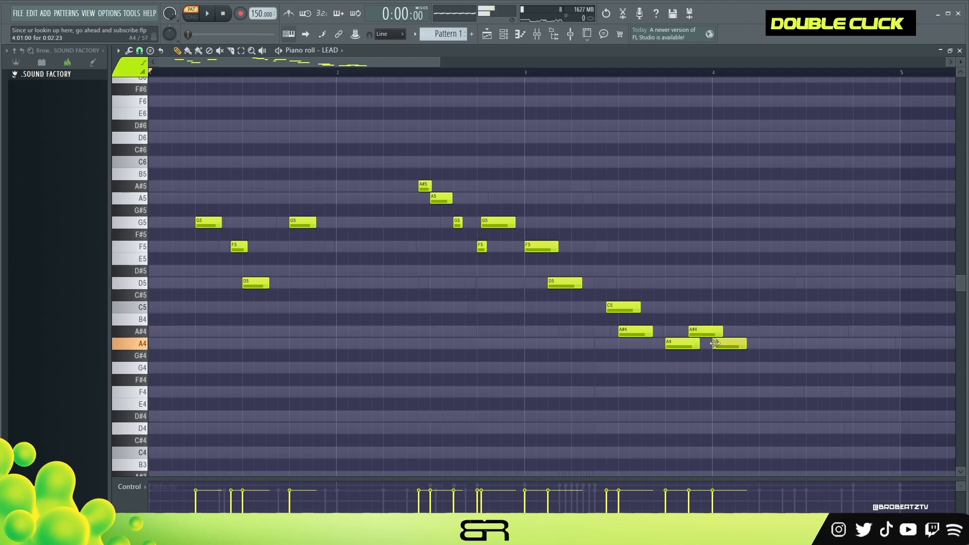
# Step: Draw an F4 and a G4 in bar 4 and lengthen the A4 at the bar's start up to the F4
pyautogui.click(762, 389)
pyautogui.moveTo(827, 362); pyautogui.dragTo(823, 384)
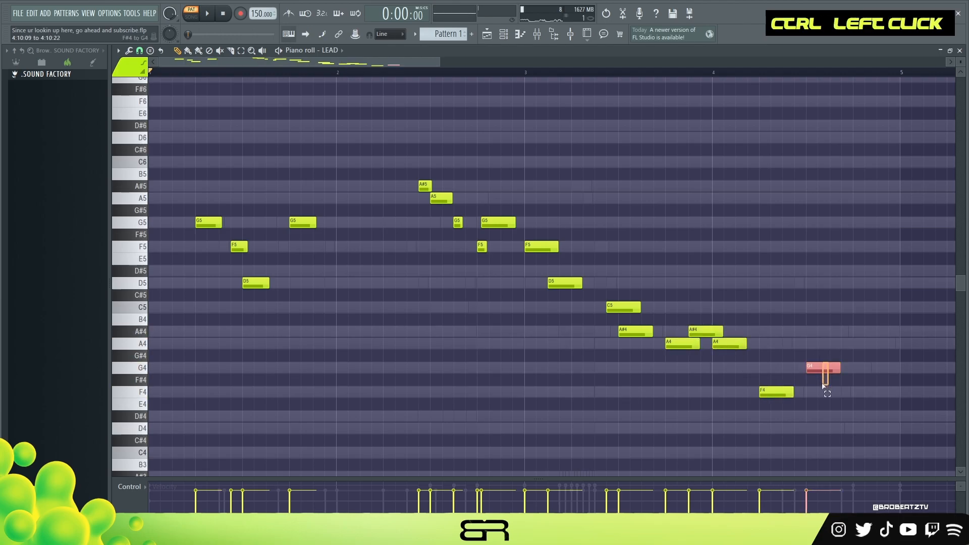
pyautogui.rightClick(847, 406)
pyautogui.moveTo(743, 343); pyautogui.dragTo(762, 343)
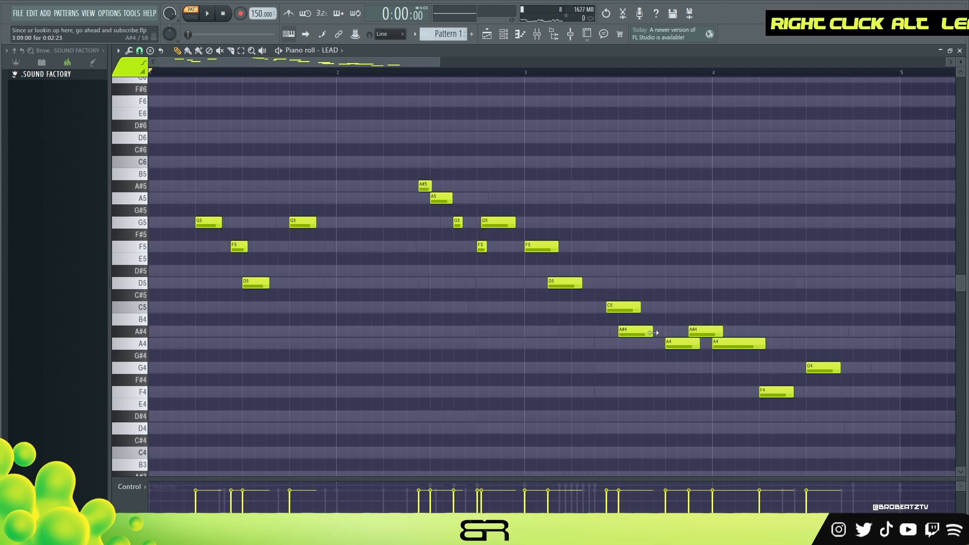
# Step: Lengthen the first A#4 and the D5 in bar 3, and shorten the C5 between them while auditioning the melody
pyautogui.moveTo(653, 333); pyautogui.dragTo(669, 332)
pyautogui.press('space')
pyautogui.moveTo(582, 282); pyautogui.dragTo(613, 305)
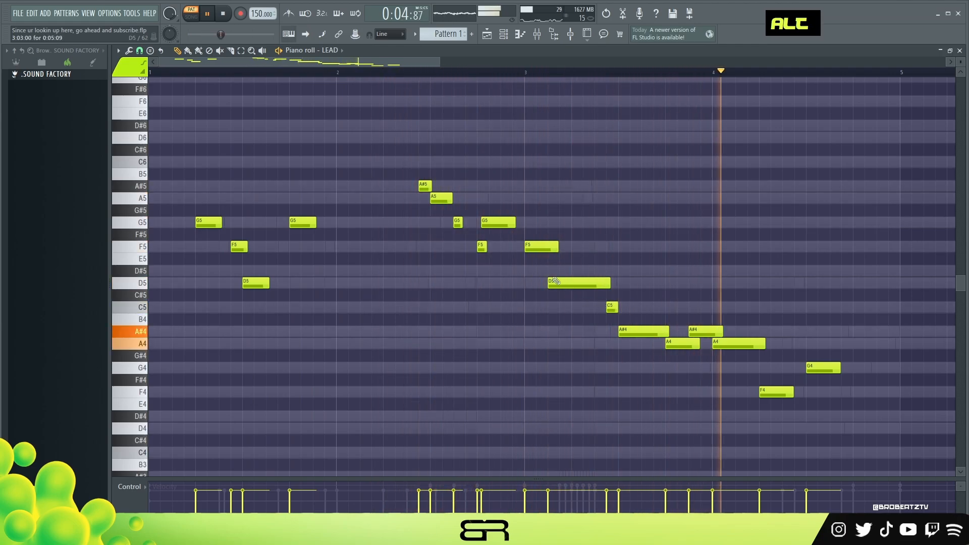
pyautogui.press('space')
# Step: Shift the bar 3 F5 back into the end of bar 2, the D5 to the start of bar 3 and the C5 slightly earlier, auditioning the result
pyautogui.moveTo(515, 223); pyautogui.dragTo(514, 252)
pyautogui.moveTo(603, 284); pyautogui.dragTo(599, 308)
pyautogui.press('space')
pyautogui.moveTo(535, 223); pyautogui.dragTo(537, 249)
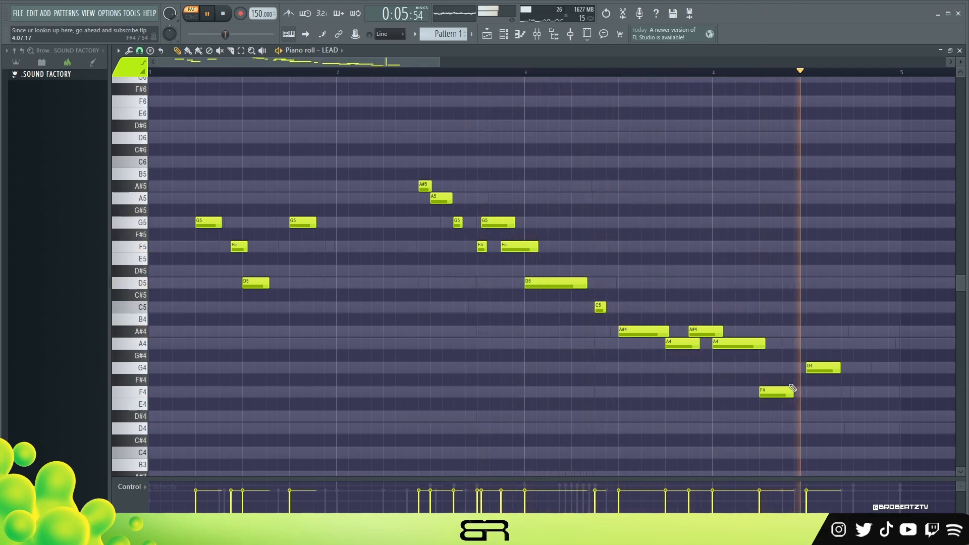
pyautogui.press('space')
# Step: Lengthen the C5 in bar 3 until it meets the A#4, clear the note selection, and open the channel rack
pyautogui.moveTo(605, 309); pyautogui.dragTo(618, 311)
pyautogui.keyDown('ctrl'); pyautogui.moveTo(542, 242); pyautogui.dragTo(631, 303); pyautogui.keyUp('ctrl')
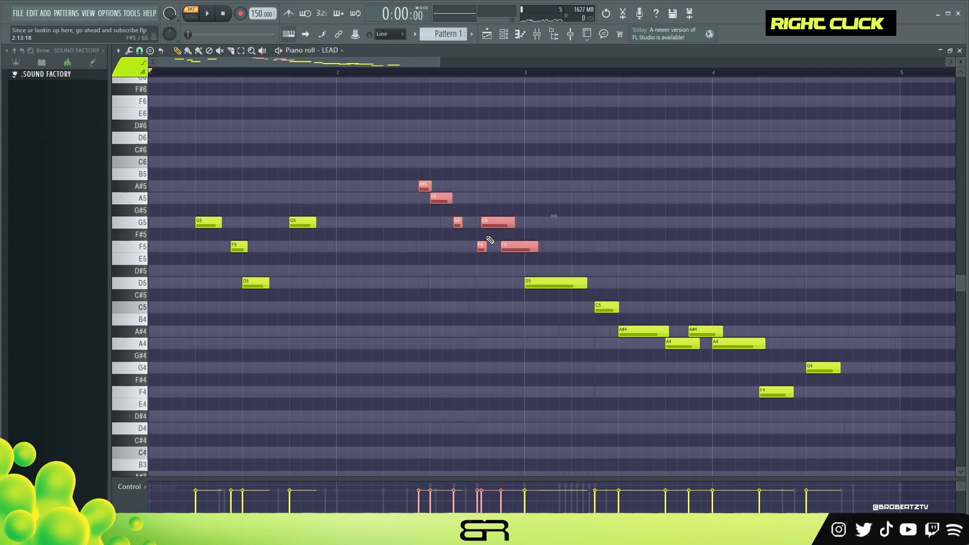
pyautogui.rightClick(446, 275)
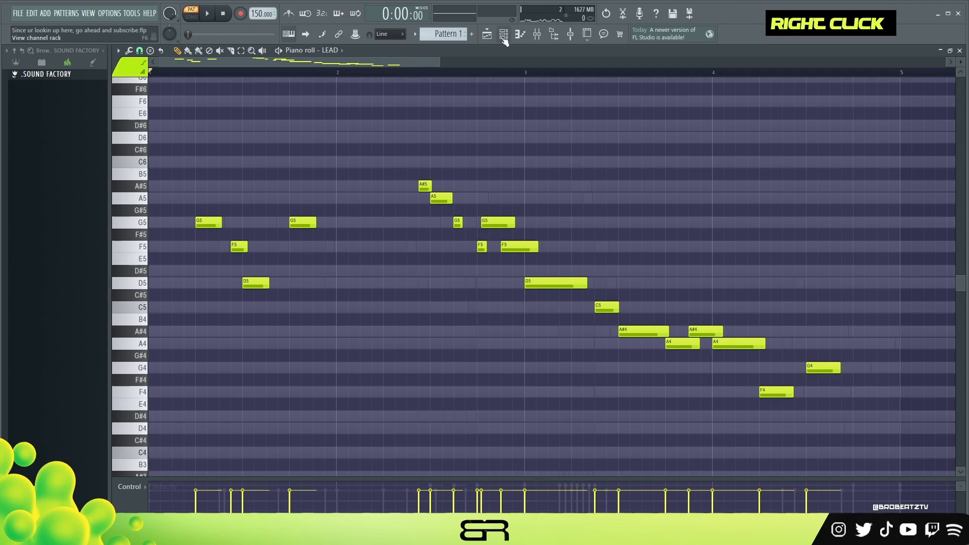
pyautogui.click(503, 36)
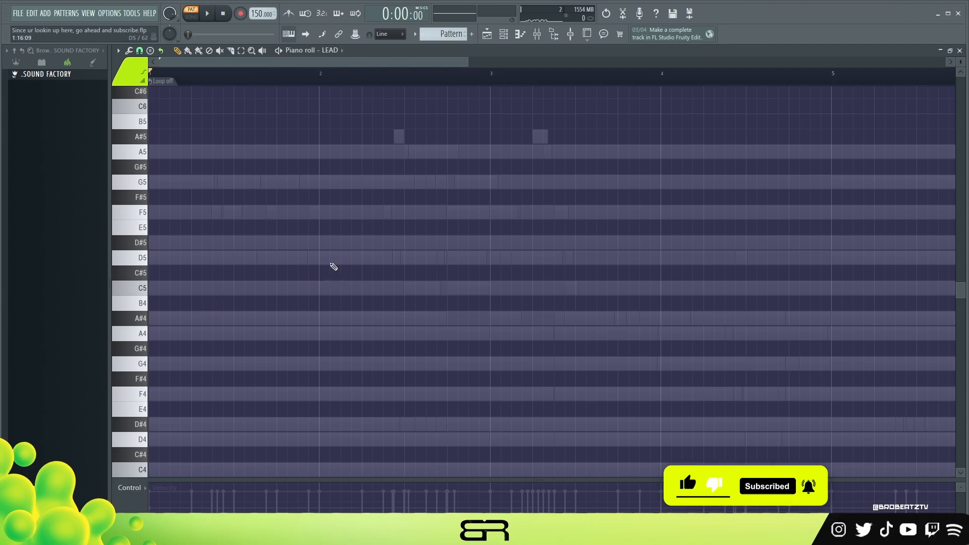
# Step: In the empty LEAD channel, draw a short F5 midway through beat 2 of bar 1, followed by a long G5 and another F5, and audition
pyautogui.click(216, 211)
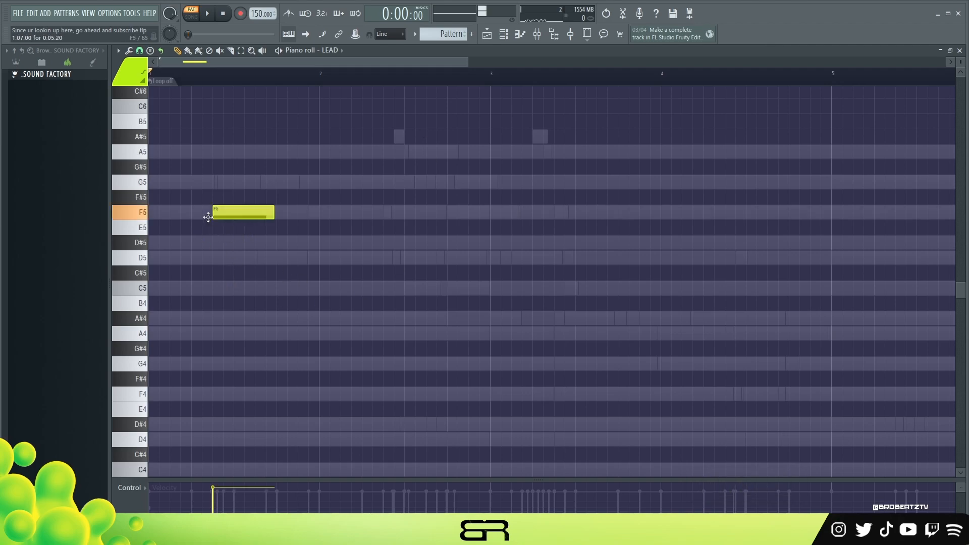
pyautogui.moveTo(274, 212); pyautogui.dragTo(216, 227)
pyautogui.click(217, 181)
pyautogui.moveTo(219, 183); pyautogui.dragTo(274, 182)
pyautogui.click(262, 212)
pyautogui.press('space')
pyautogui.press('space')
# Step: Adjust the timing and lengths of the long G5 and the second F5 in bar 1, auditioning after each change
pyautogui.moveTo(293, 216); pyautogui.dragTo(315, 216)
pyautogui.press('space')
pyautogui.press('space')
pyautogui.moveTo(242, 183); pyautogui.dragTo(281, 183)
pyautogui.press('space')
pyautogui.press('space')
# Step: Continue the phrase with a D5 late in bar 1 and a C5 and D5 in bar 2, auditioning between edits
pyautogui.keyDown('alt'); pyautogui.moveTo(334, 215); pyautogui.dragTo(337, 286); pyautogui.keyUp('alt')
pyautogui.press('space')
pyautogui.press('space')
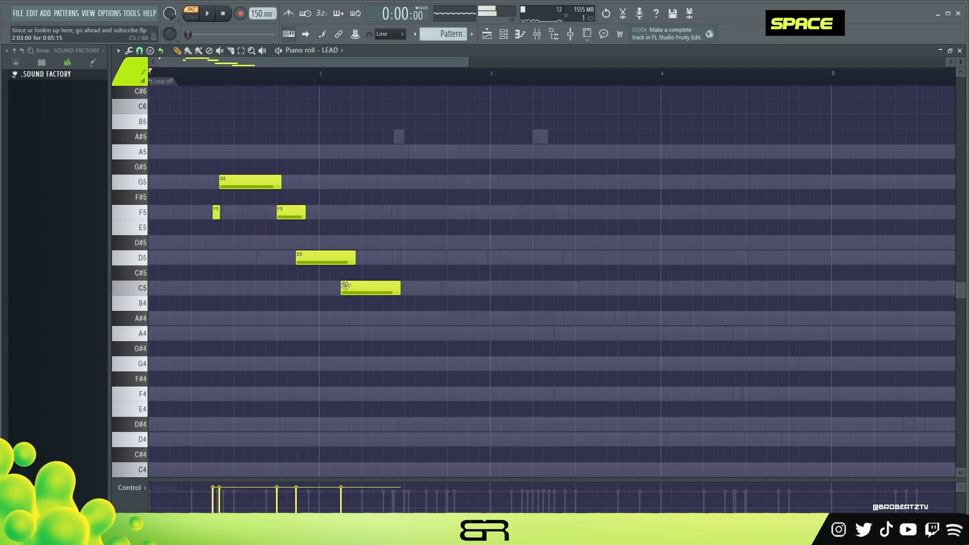
pyautogui.press('space')
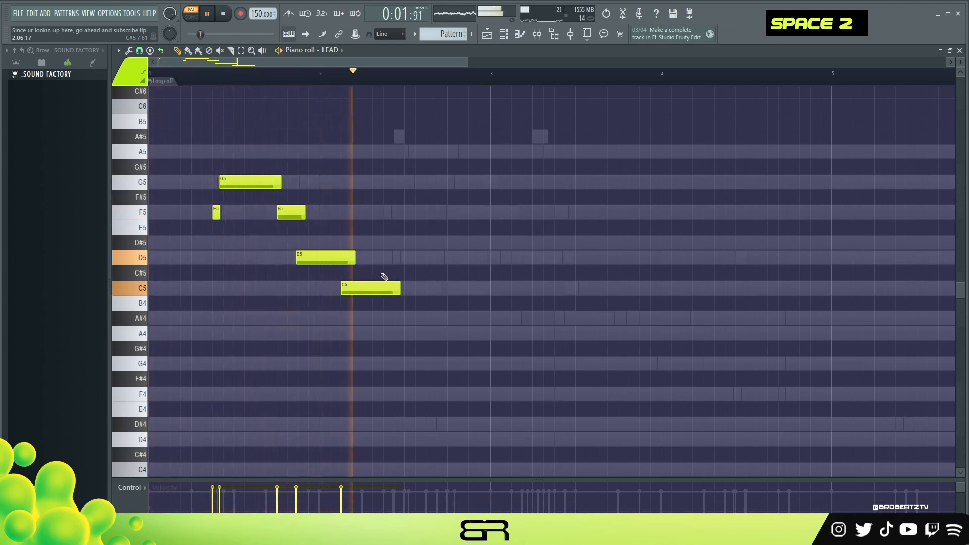
pyautogui.press('space')
pyautogui.click(386, 258)
pyautogui.press('space')
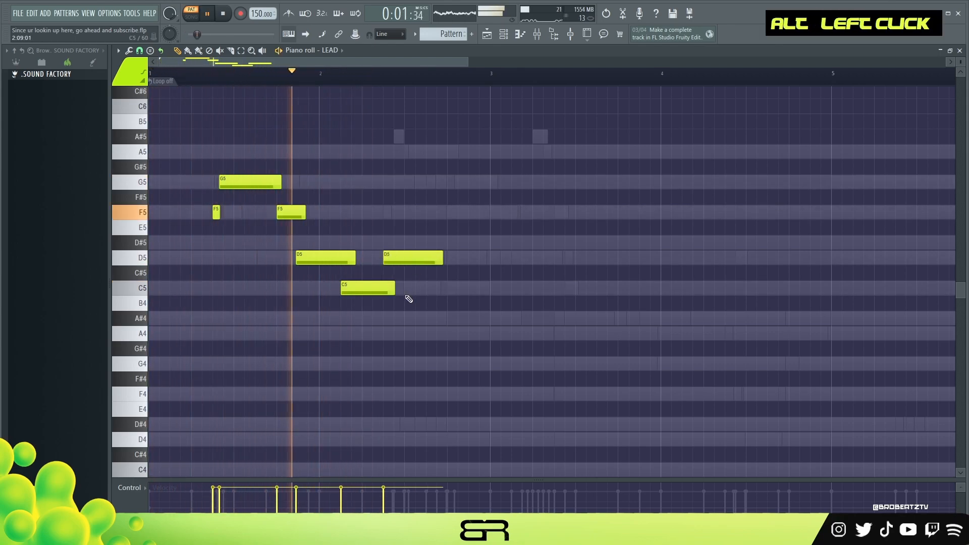
pyautogui.press('space')
# Step: Copy the opening F5, G5, F5 figure to bar 3 a whole tone lower and play the melody
pyautogui.keyDown('ctrl'); pyautogui.moveTo(182, 144); pyautogui.dragTo(281, 226); pyautogui.keyUp('ctrl')
pyautogui.keyDown('shift'); pyautogui.moveTo(253, 185); pyautogui.dragTo(550, 209); pyautogui.keyUp('shift')
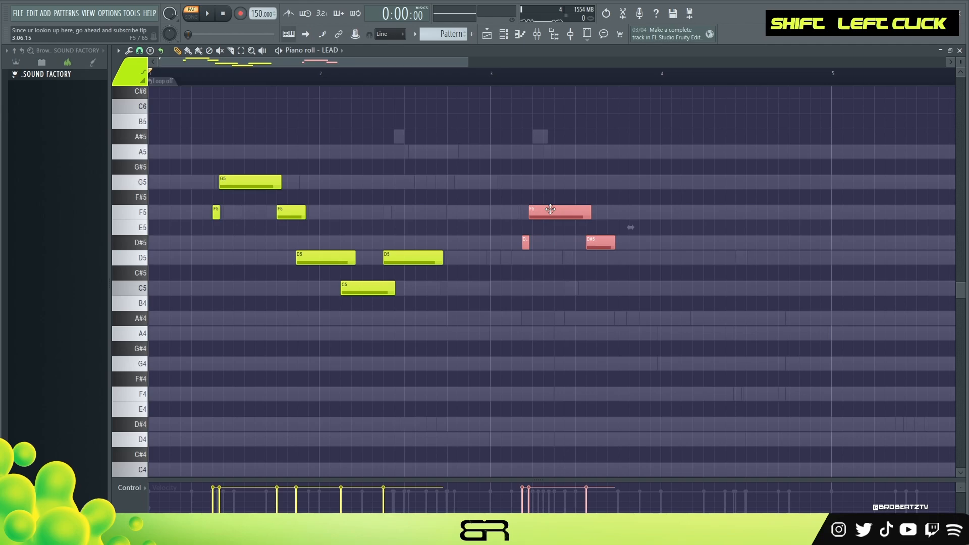
pyautogui.rightClick(572, 253)
pyautogui.press('space')
# Step: Start the bar 3 figure slightly earlier, shorten its F5, and turn its last note into a longer D5
pyautogui.moveTo(584, 245); pyautogui.dragTo(621, 258)
pyautogui.keyDown('alt'); pyautogui.moveTo(579, 212); pyautogui.dragTo(570, 212); pyautogui.keyUp('alt')
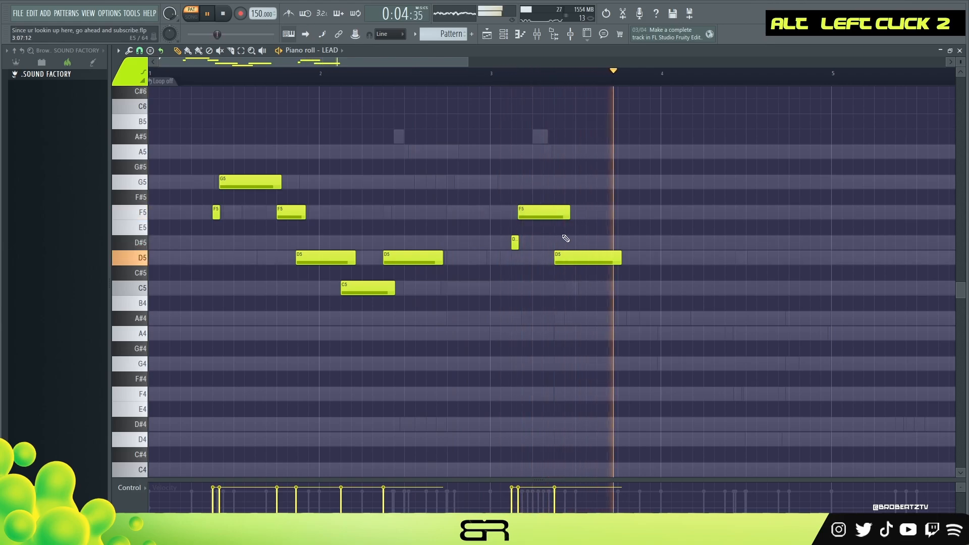
pyautogui.press('space')
# Step: Draw an A#4 on beat 4 of bar 3, an A4 at the start of bar 4 and a short G4 just before beat 2
pyautogui.moveTo(619, 315); pyautogui.dragTo(619, 323)
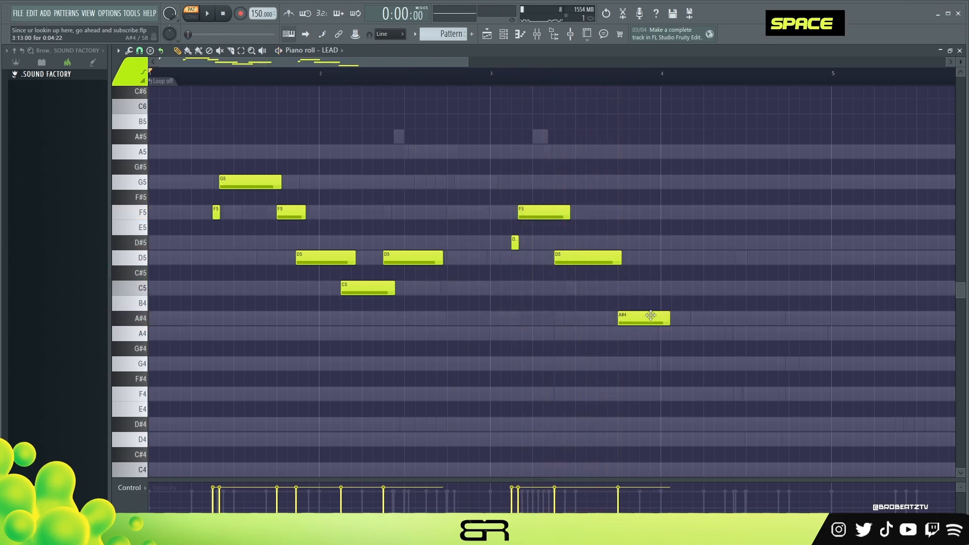
pyautogui.press('space')
pyautogui.click(678, 333)
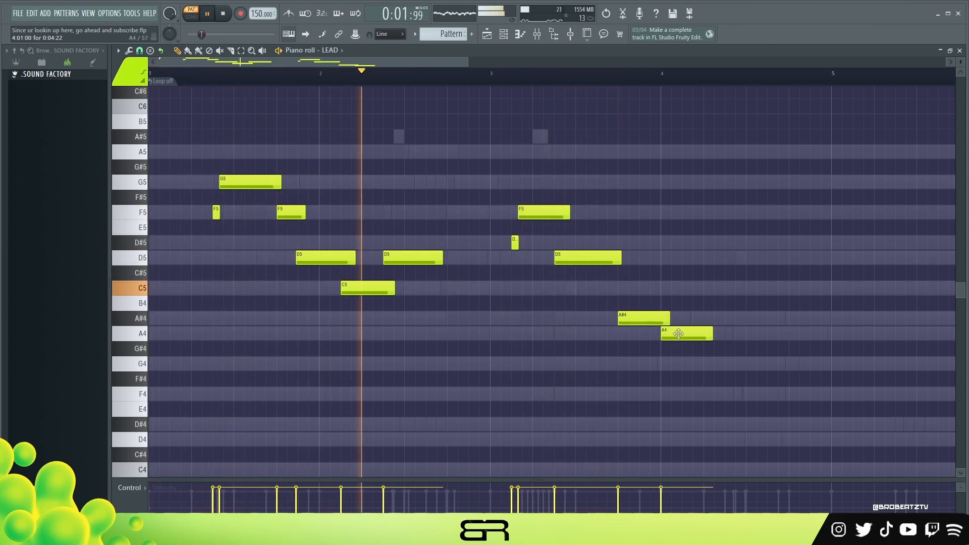
pyautogui.click(696, 364)
pyautogui.moveTo(745, 364); pyautogui.dragTo(701, 366)
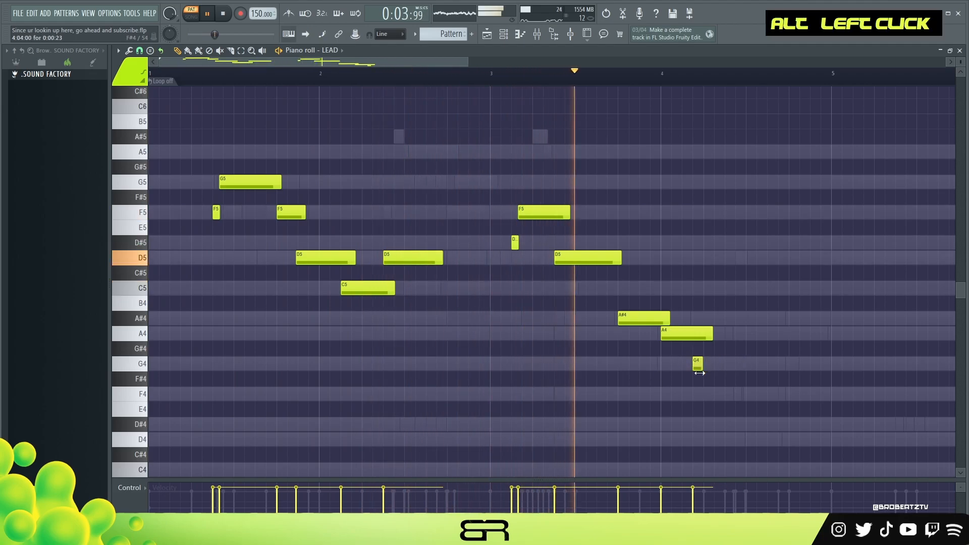
pyautogui.press('space')
# Step: Finish bar 4 with an F4 on beat 2 and a lengthened copy of the G4 after it, and shorten the A4 at the bar's start
pyautogui.keyDown('ctrl'); pyautogui.click(699, 363); pyautogui.keyUp('ctrl')
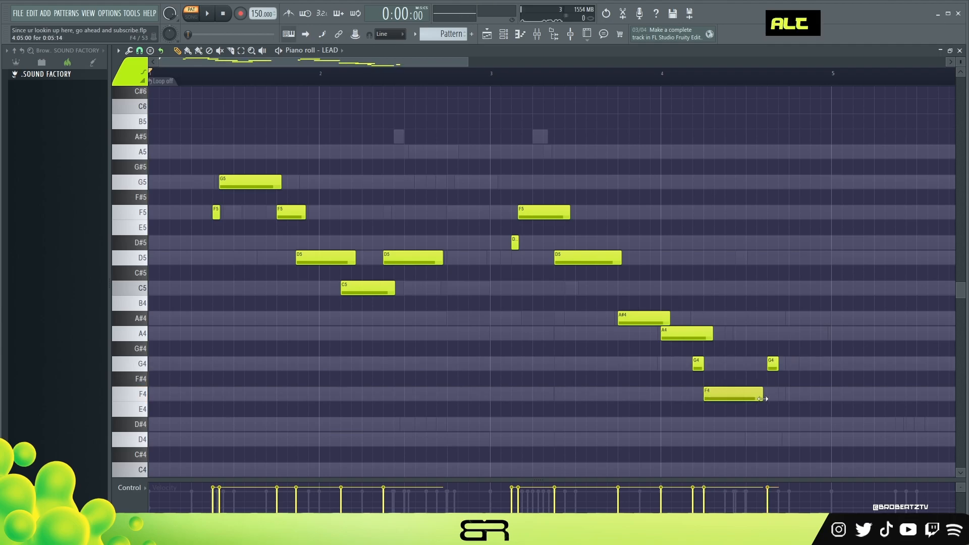
pyautogui.moveTo(776, 368); pyautogui.dragTo(813, 367)
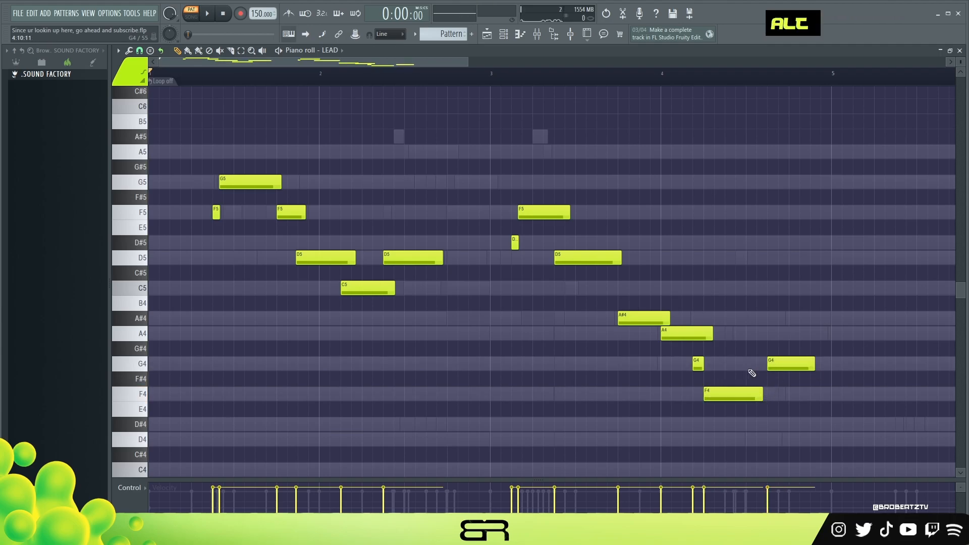
pyautogui.press('space')
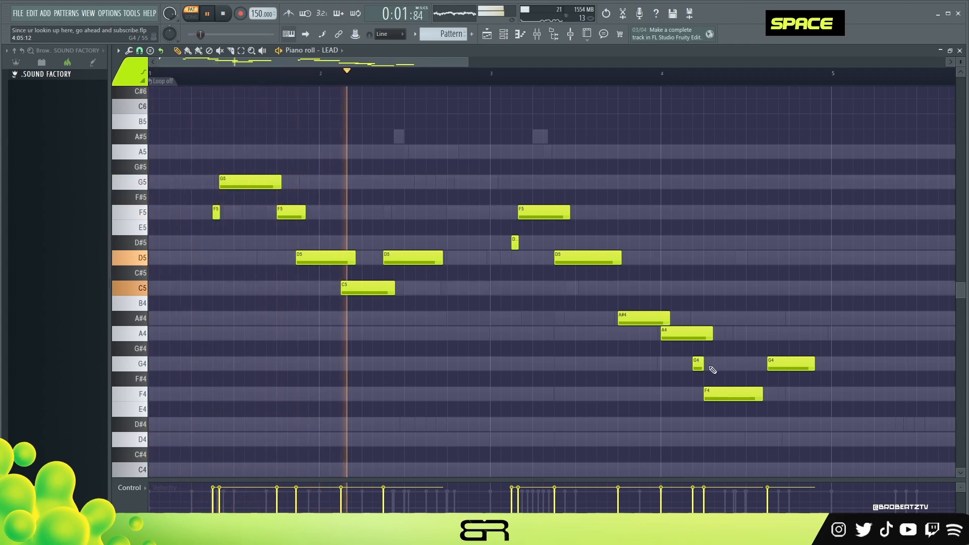
pyautogui.moveTo(713, 331); pyautogui.dragTo(696, 333)
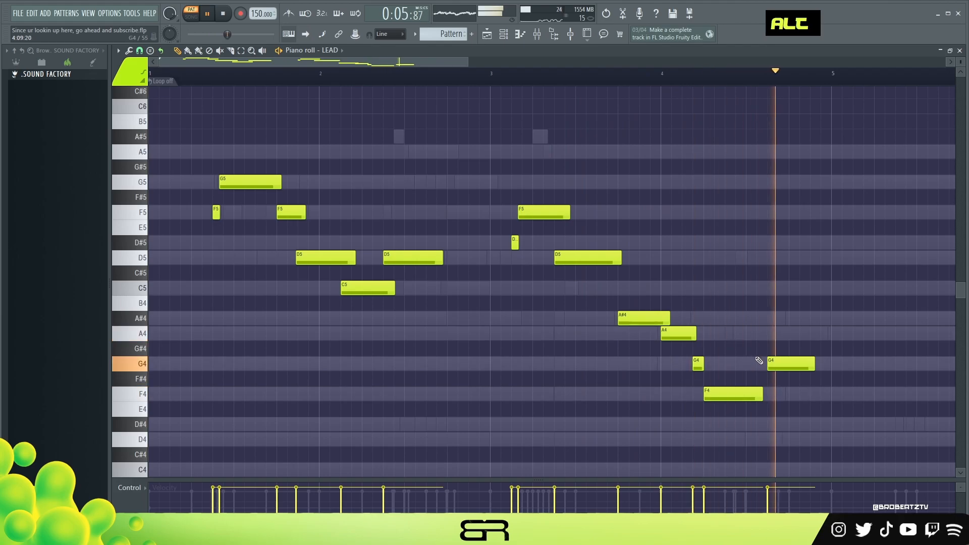
pyautogui.press('space')
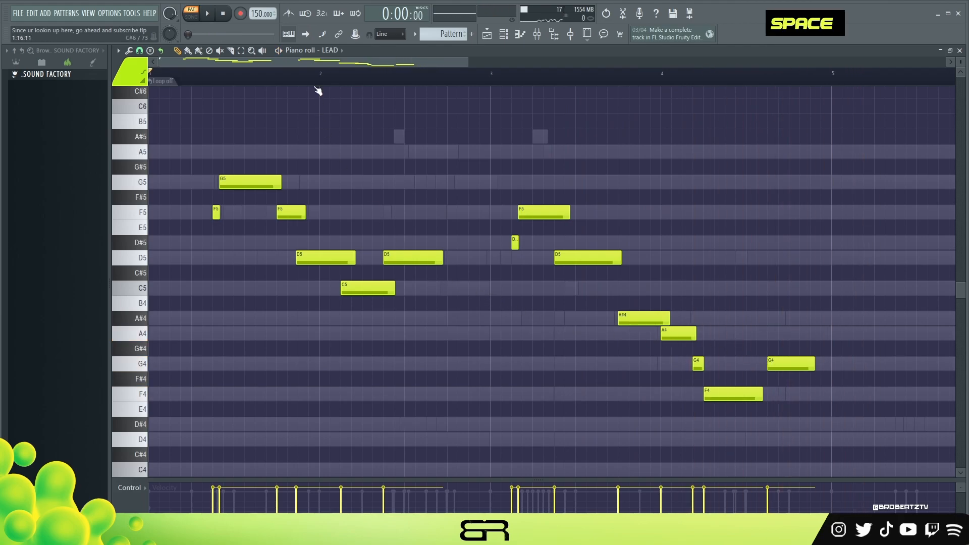
# Step: Duplicate the whole four-bar melody into bars 5 to 8, clear the selection, and set playback to start at bar 5
pyautogui.scroll(-3, 317, 94)
pyautogui.hotkey('ctrl', 'a')
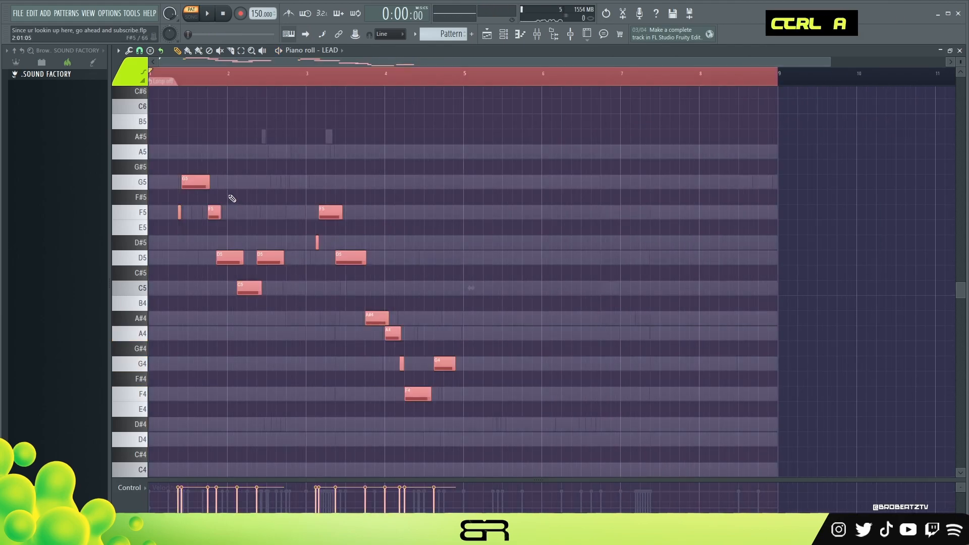
pyautogui.moveTo(200, 194); pyautogui.dragTo(508, 195)
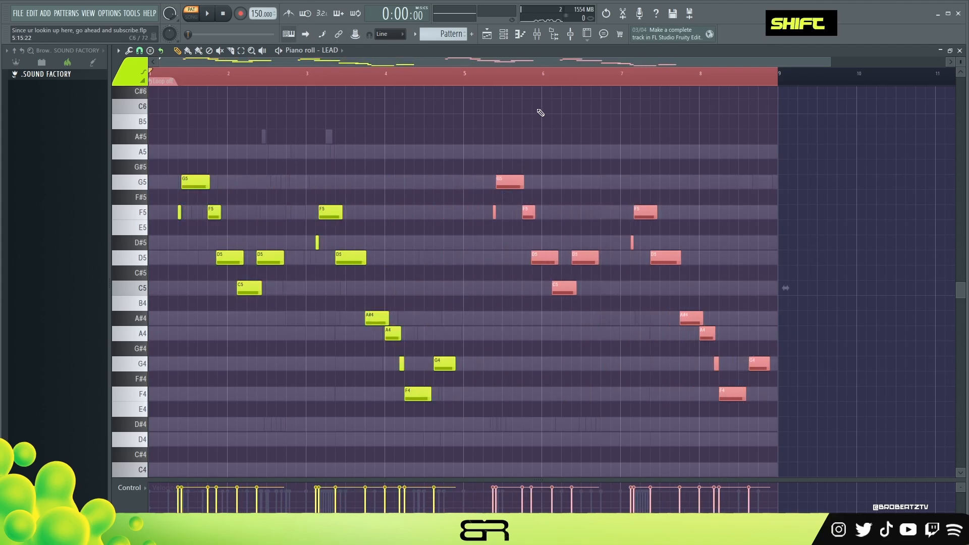
pyautogui.scroll(5, 548, 93)
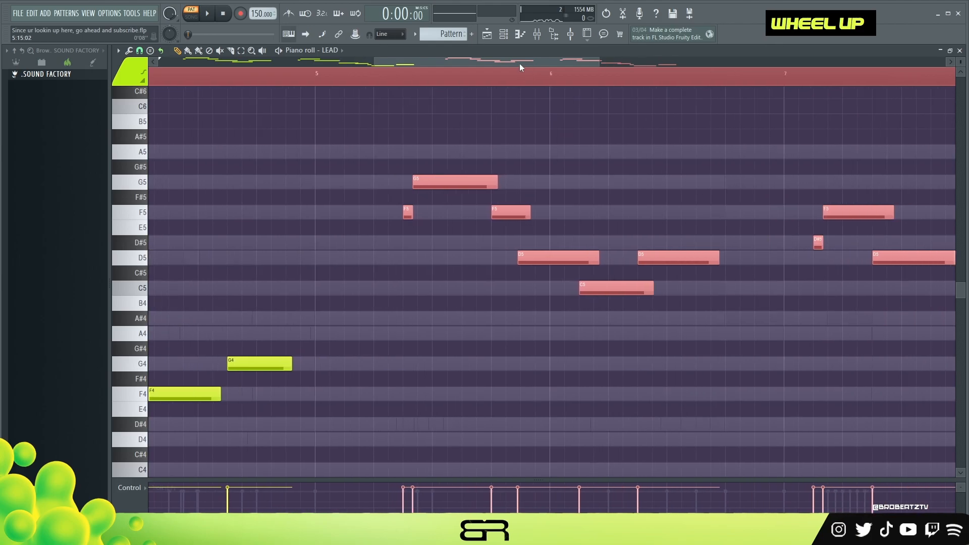
pyautogui.rightClick(525, 134)
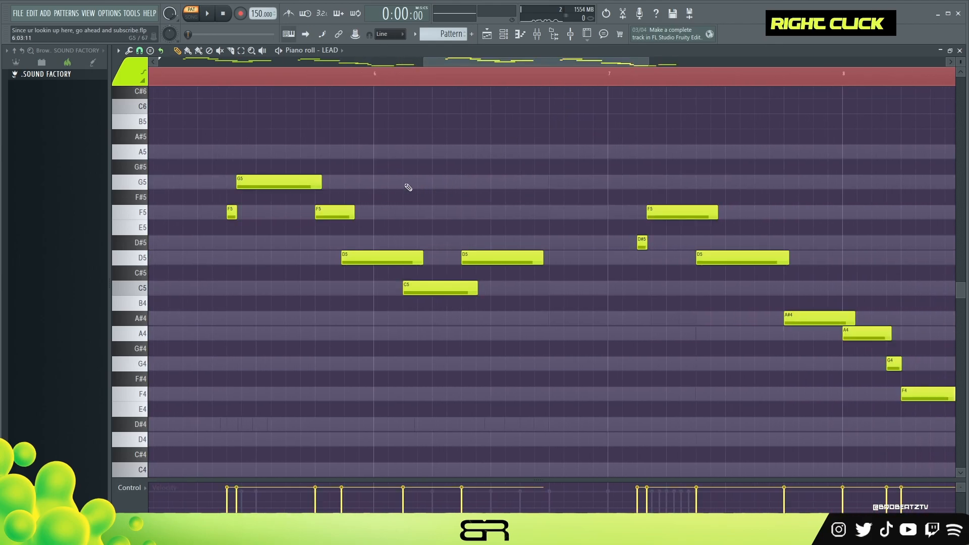
pyautogui.doubleClick(162, 83)
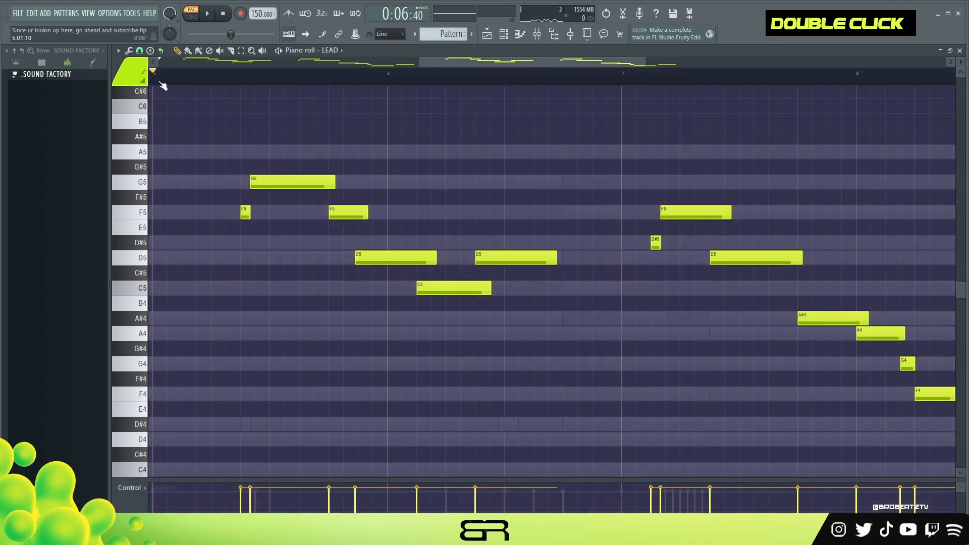
# Step: Copy bar 5's second F5 to just after the start of bar 6, lengthen the copy and audition the passage
pyautogui.press('space')
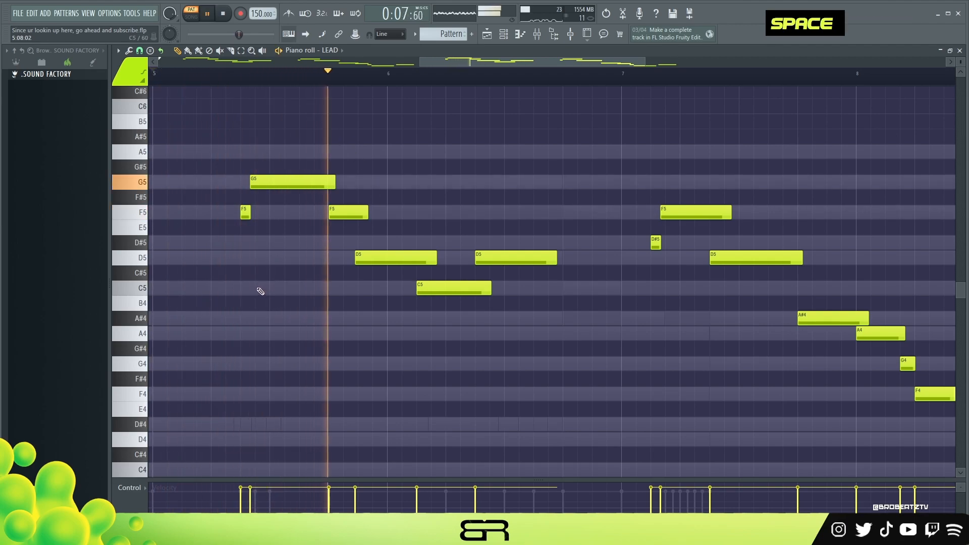
pyautogui.press('space')
pyautogui.press('space')
pyautogui.press('space')
pyautogui.keyDown('ctrl'); pyautogui.click(339, 210); pyautogui.keyUp('ctrl')
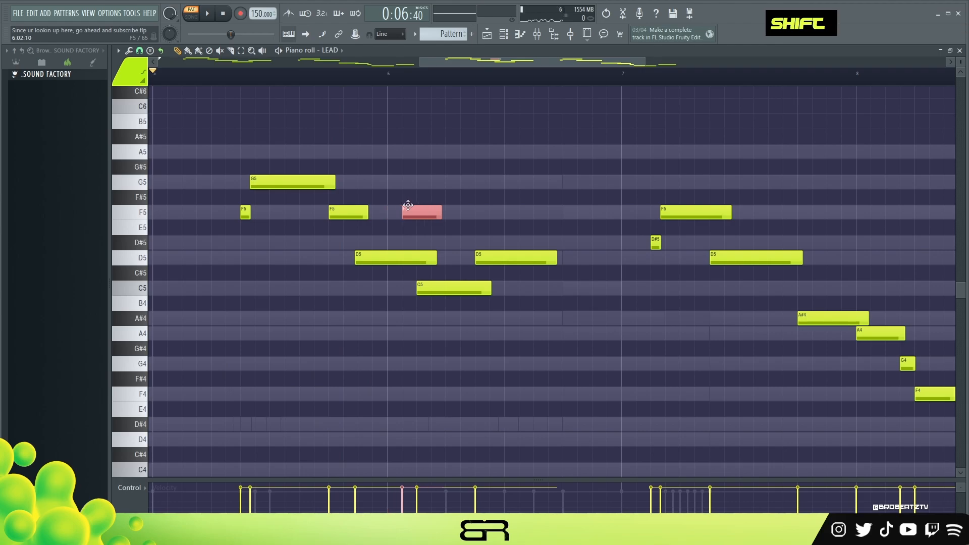
pyautogui.press('space')
pyautogui.rightClick(432, 235)
pyautogui.moveTo(429, 215); pyautogui.dragTo(456, 216)
pyautogui.press('space')
pyautogui.press('space')
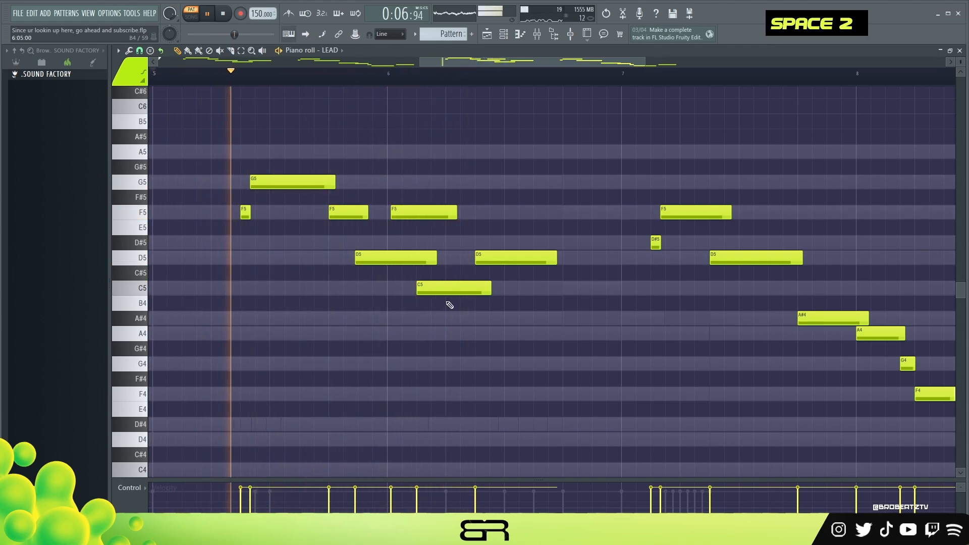
pyautogui.press('space')
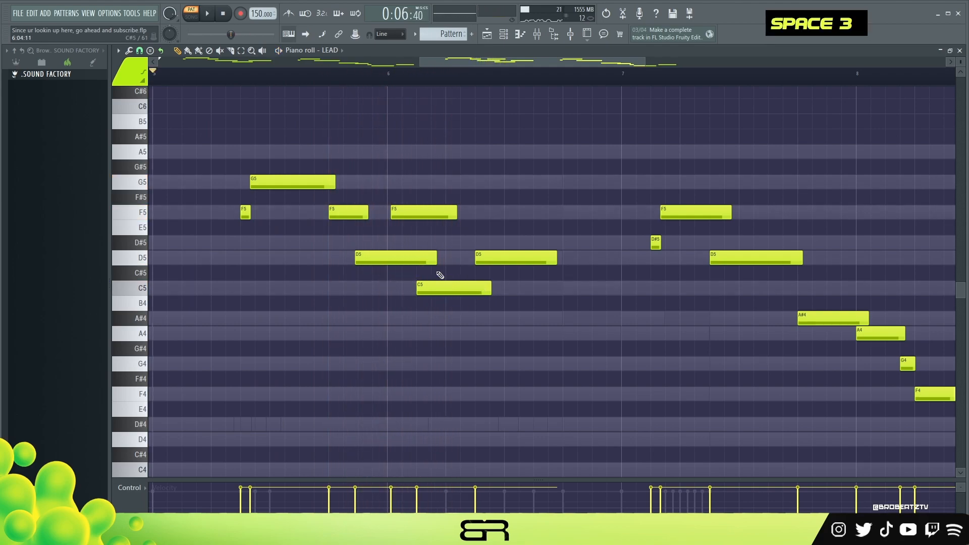
# Step: Shorten bar 5's D5 and the C5 following it, and extend bar 6's F5 slightly past the start of the next D5
pyautogui.moveTo(433, 263); pyautogui.dragTo(415, 264)
pyautogui.moveTo(487, 290); pyautogui.dragTo(444, 295)
pyautogui.press('space')
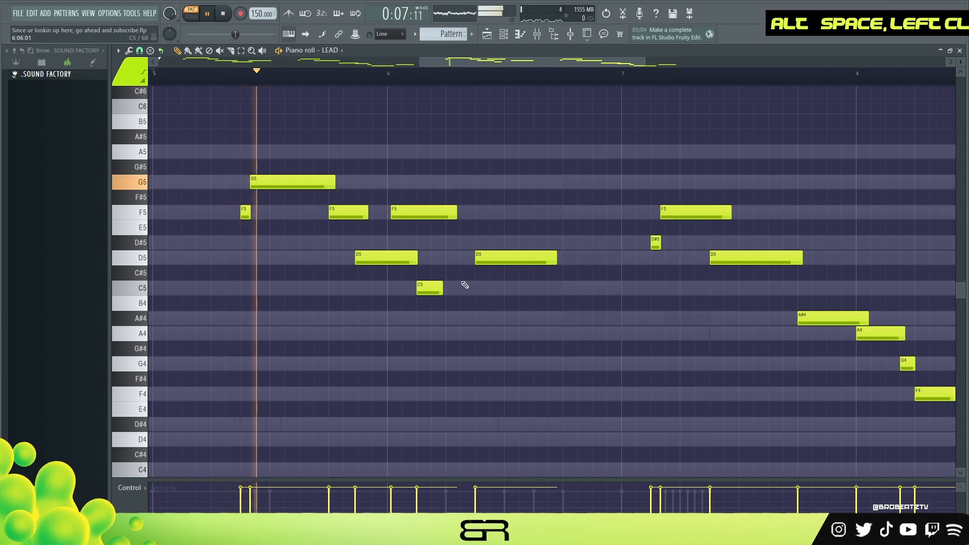
pyautogui.press('space')
pyautogui.press('space')
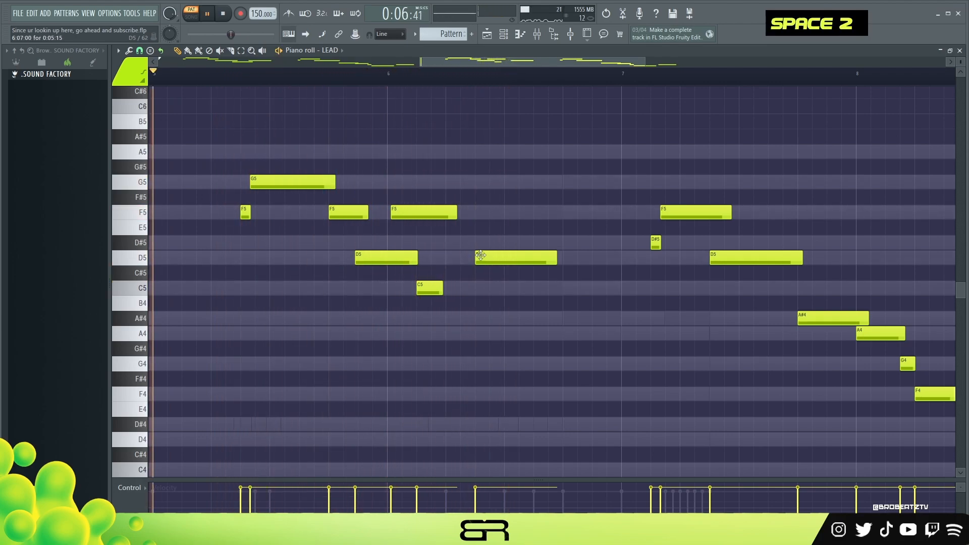
pyautogui.moveTo(457, 214); pyautogui.dragTo(483, 215)
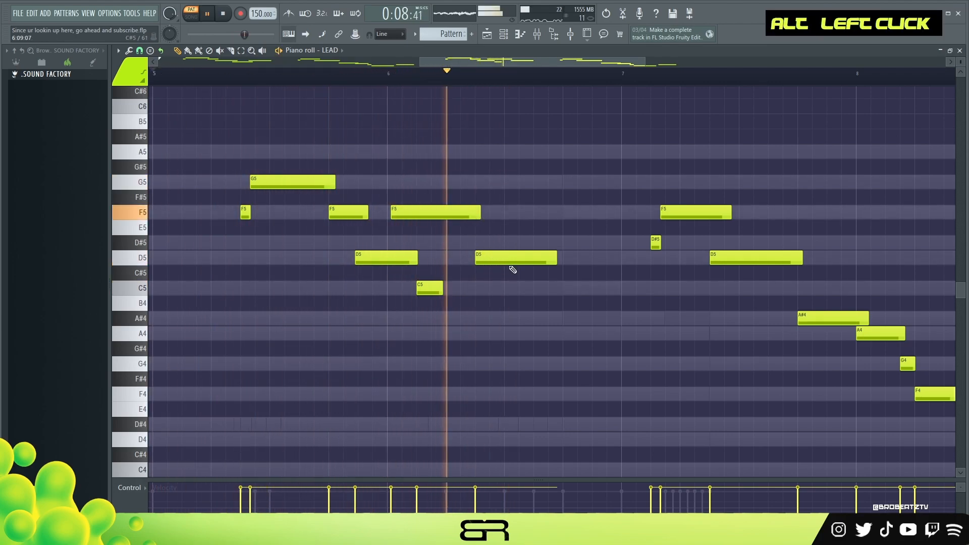
# Step: Draw an A#4 on beat 3 and an A4 on beat 4 of bar 6, and shorten the D5 before them
pyautogui.press('space')
pyautogui.press('space')
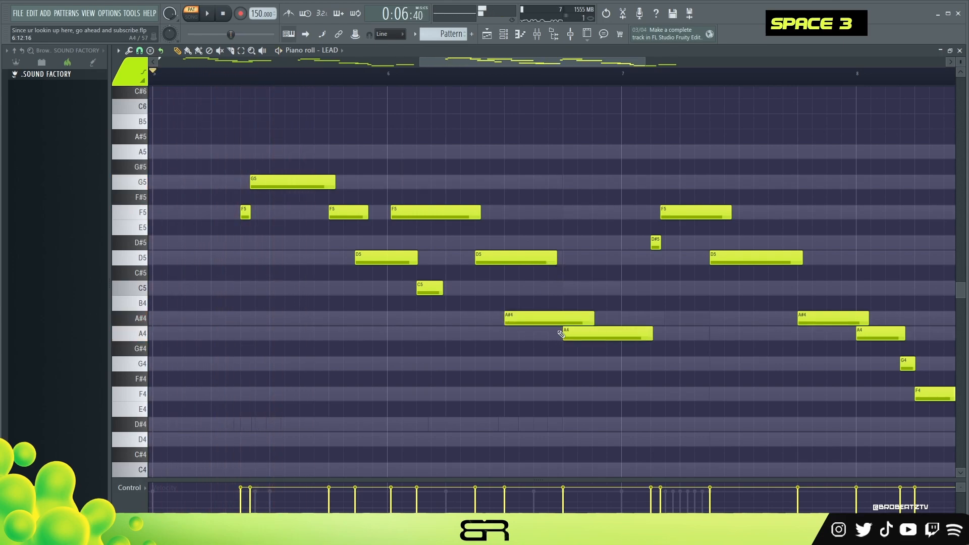
pyautogui.keyDown('alt'); pyautogui.moveTo(555, 259); pyautogui.dragTo(519, 271); pyautogui.keyUp('alt')
pyautogui.press('space')
pyautogui.rightClick(550, 275)
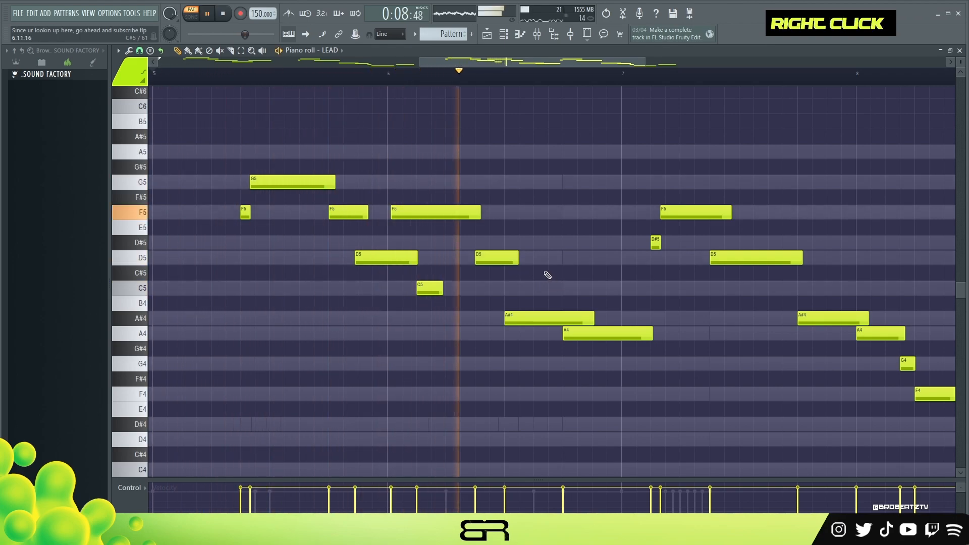
pyautogui.press('space')
# Step: Draw an A#5 at the start of bar 7 and an equally long A5 half a beat after it, and remove the short D#5
pyautogui.moveTo(460, 63); pyautogui.dragTo(542, 79)
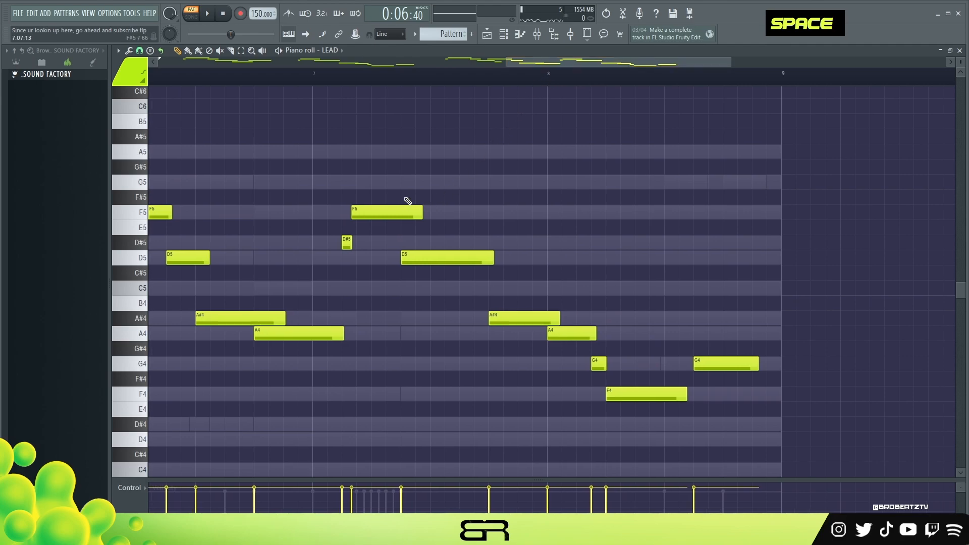
pyautogui.scroll(3, 297, 253)
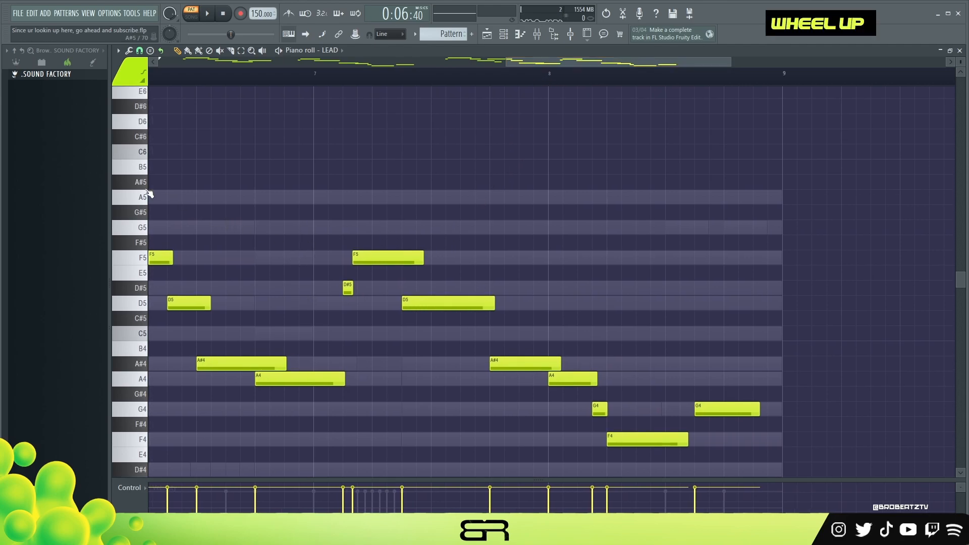
pyautogui.click(315, 185)
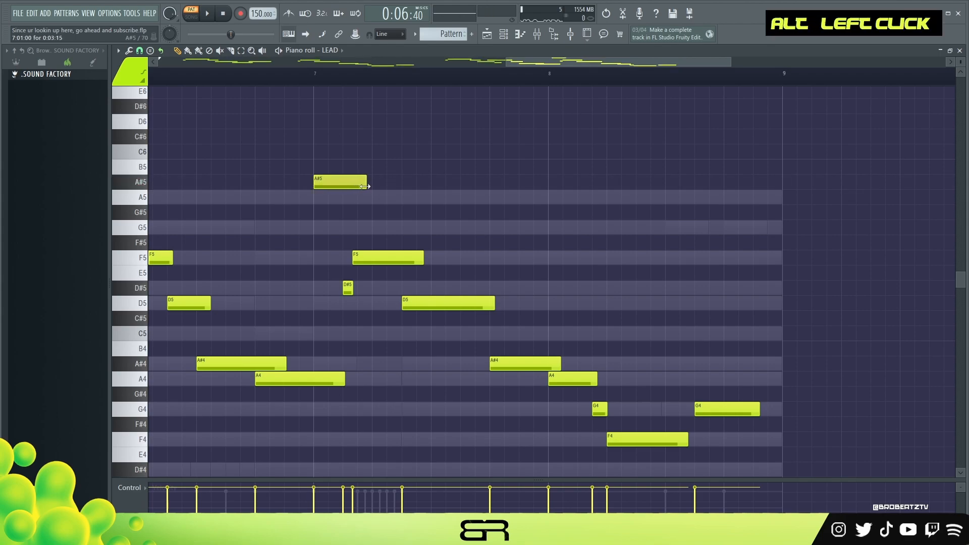
pyautogui.moveTo(364, 186); pyautogui.dragTo(387, 186)
pyautogui.rightClick(353, 257)
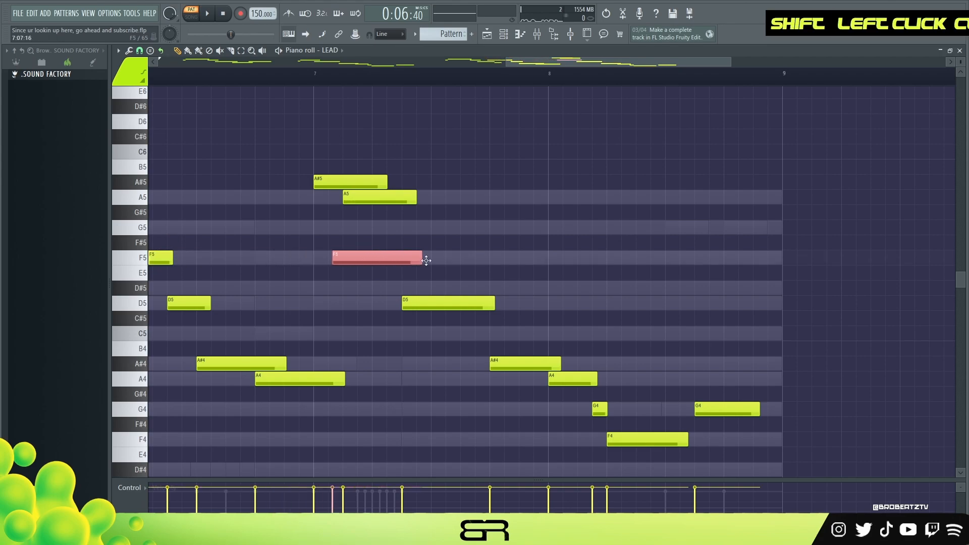
# Step: Shorten bar 7's F5 as a lead-in to an earlier, longer D5, and add a C5 on beat 4 before a shortened A#4
pyautogui.moveTo(414, 259); pyautogui.dragTo(461, 264)
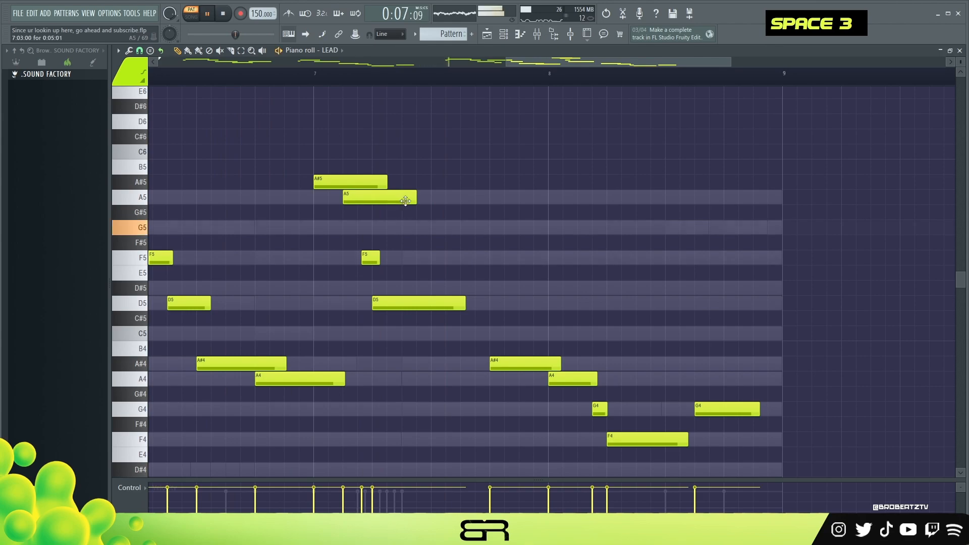
pyautogui.moveTo(373, 262); pyautogui.dragTo(369, 262)
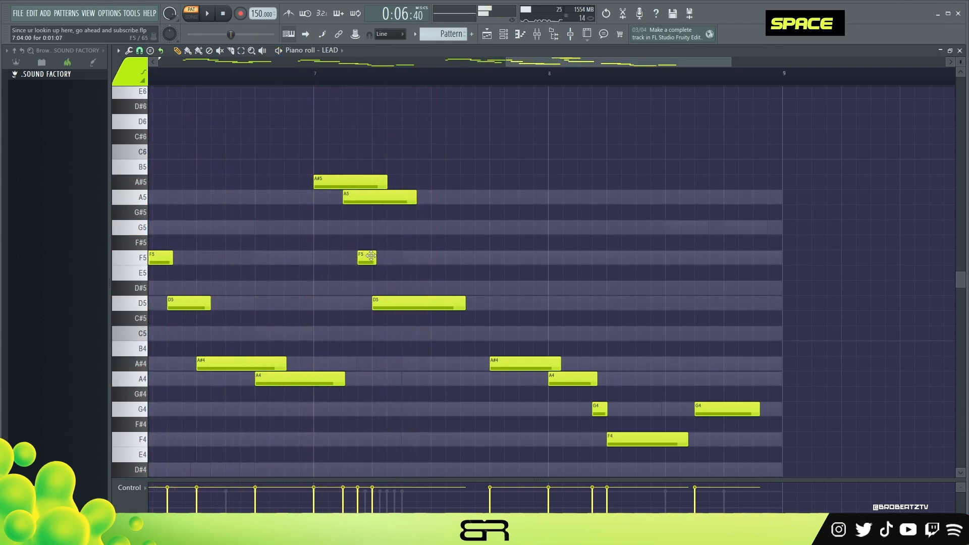
pyautogui.moveTo(366, 258); pyautogui.dragTo(372, 258)
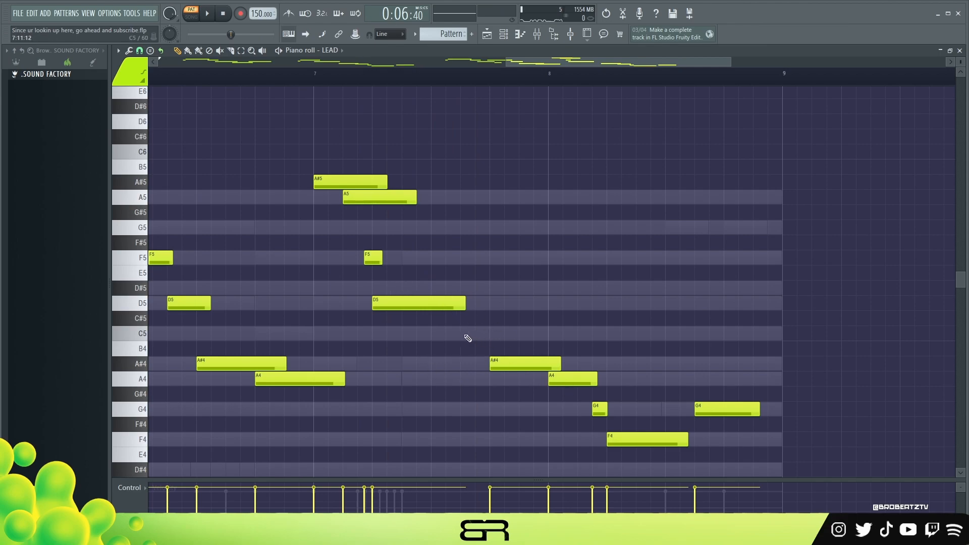
pyautogui.moveTo(465, 305); pyautogui.dragTo(528, 335)
pyautogui.moveTo(493, 364); pyautogui.dragTo(534, 335)
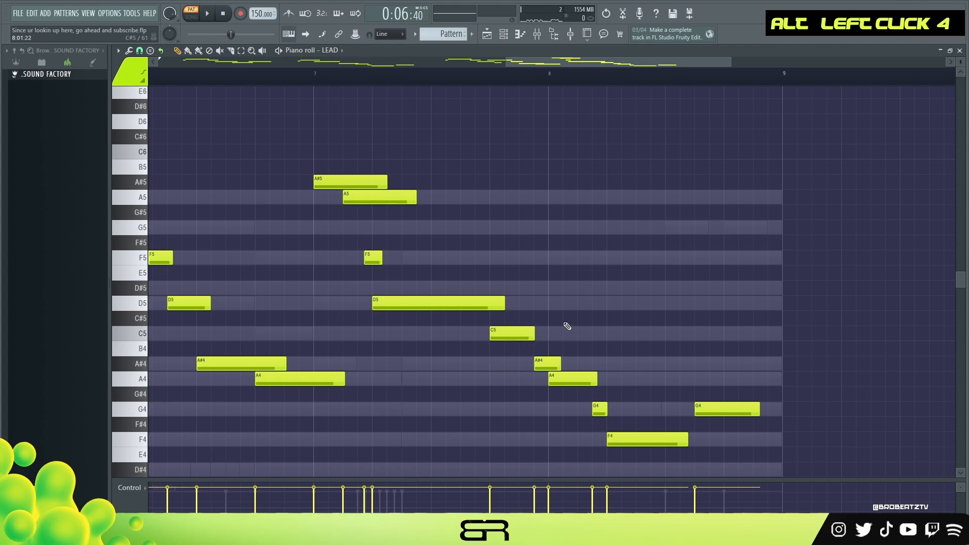
# Step: Replace bar 8's last G4 with a short G4 just before beat 3 and an A4 on beat 3, and shorten the F4
pyautogui.scroll(-3, 567, 320)
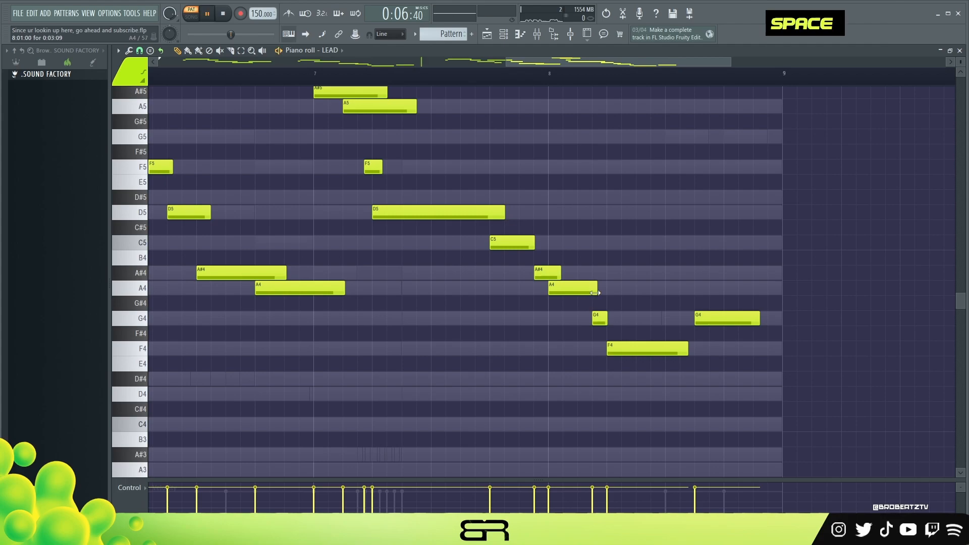
pyautogui.click(665, 319)
pyautogui.press('space')
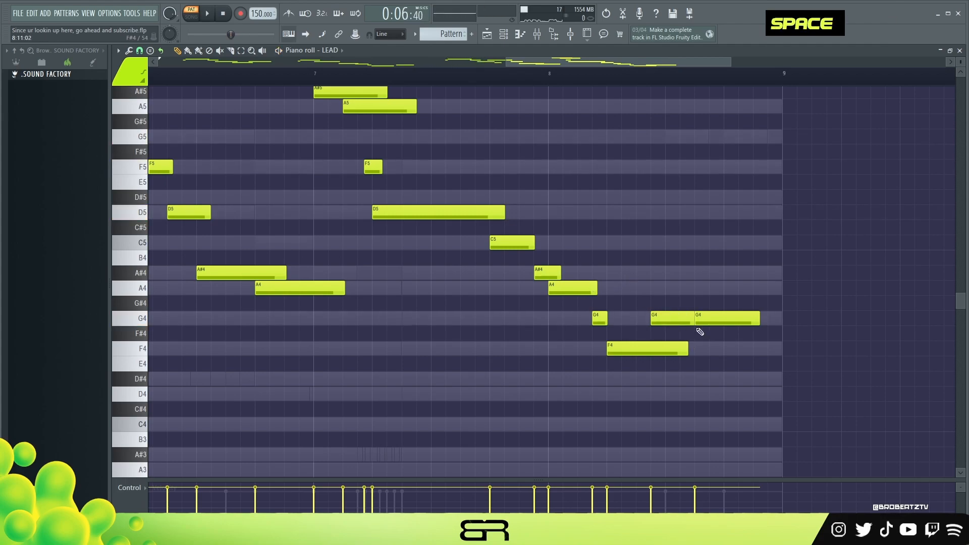
pyautogui.keyDown('ctrl'); pyautogui.click(692, 323); pyautogui.keyUp('ctrl')
pyautogui.moveTo(660, 328); pyautogui.dragTo(694, 287)
pyautogui.rightClick(727, 317)
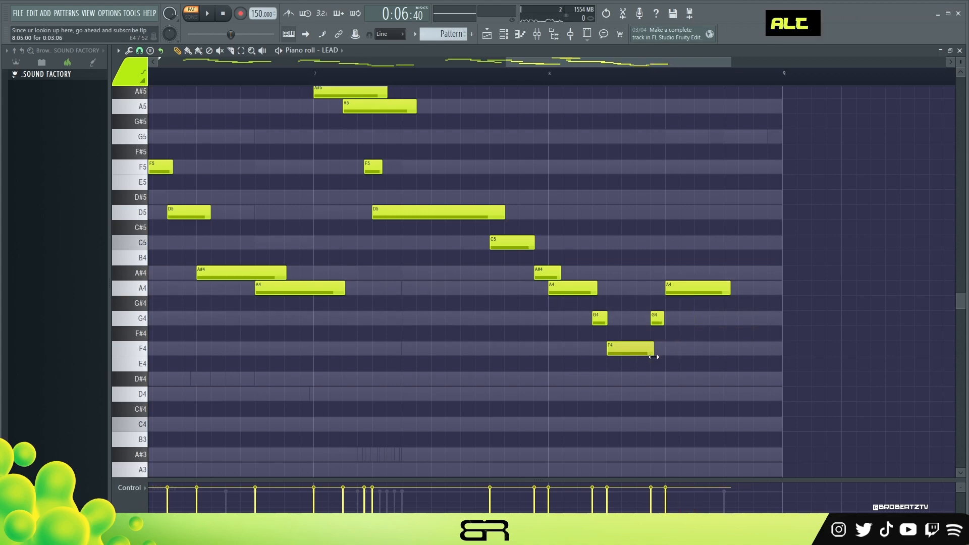
pyautogui.keyDown('alt'); pyautogui.click(653, 357); pyautogui.keyUp('alt')
# Step: Audition the reworked bars from bar 5 and lengthen the final A4 almost to the end of bar 8
pyautogui.press('space')
pyautogui.rightClick(556, 353)
pyautogui.scroll(3, 518, 335)
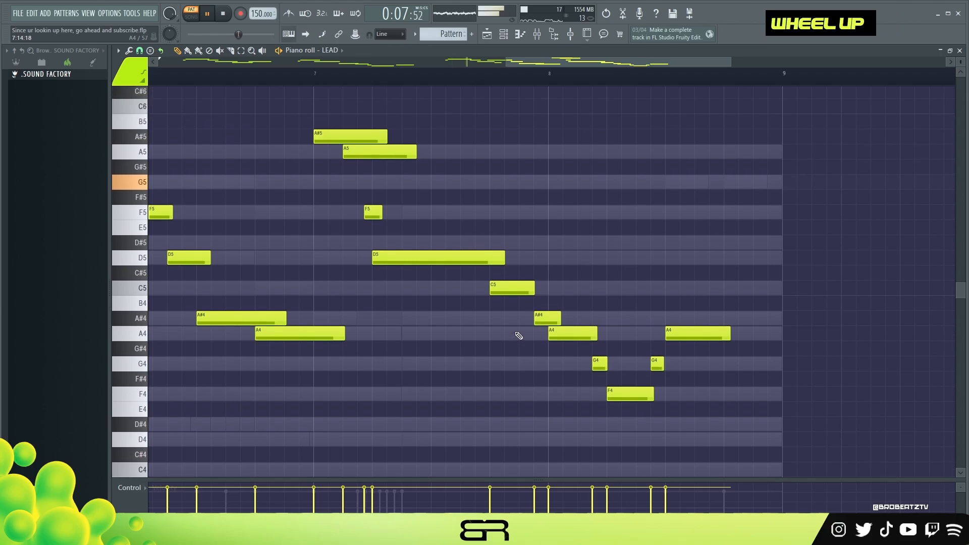
pyautogui.scroll(-4, 494, 76)
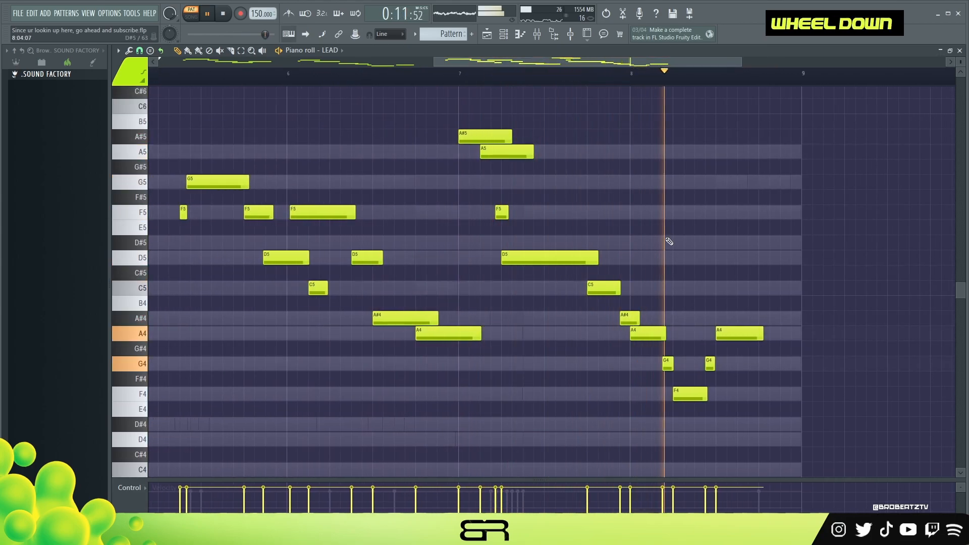
pyautogui.press('space')
pyautogui.moveTo(761, 337); pyautogui.dragTo(796, 337)
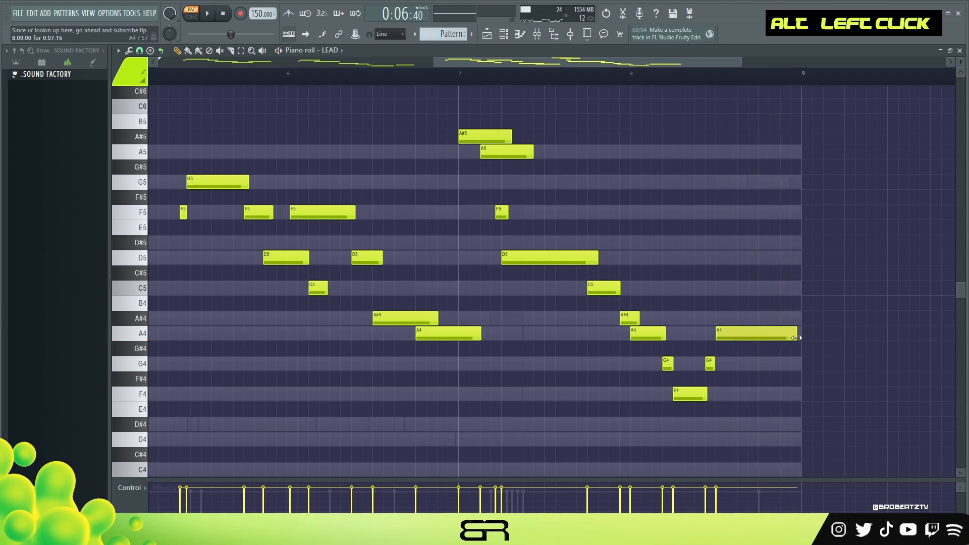
# Step: Play the whole eight-bar lead melody from bar 1
pyautogui.moveTo(483, 61); pyautogui.dragTo(181, 78)
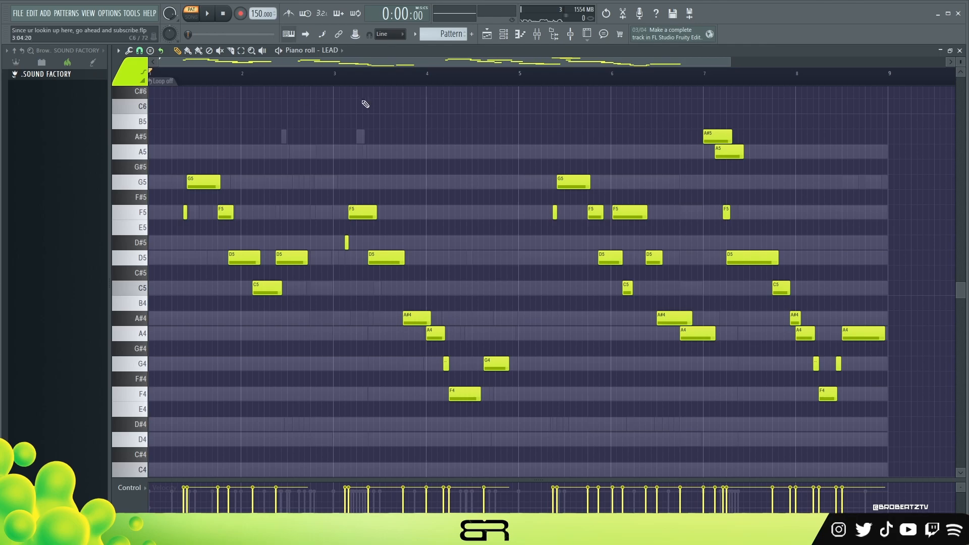
pyautogui.press('space')
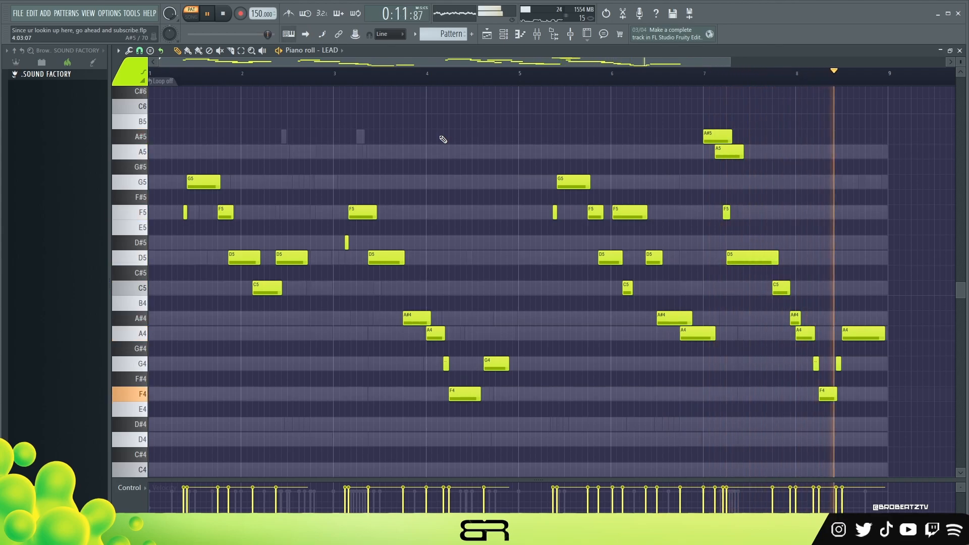
pyautogui.press('space')
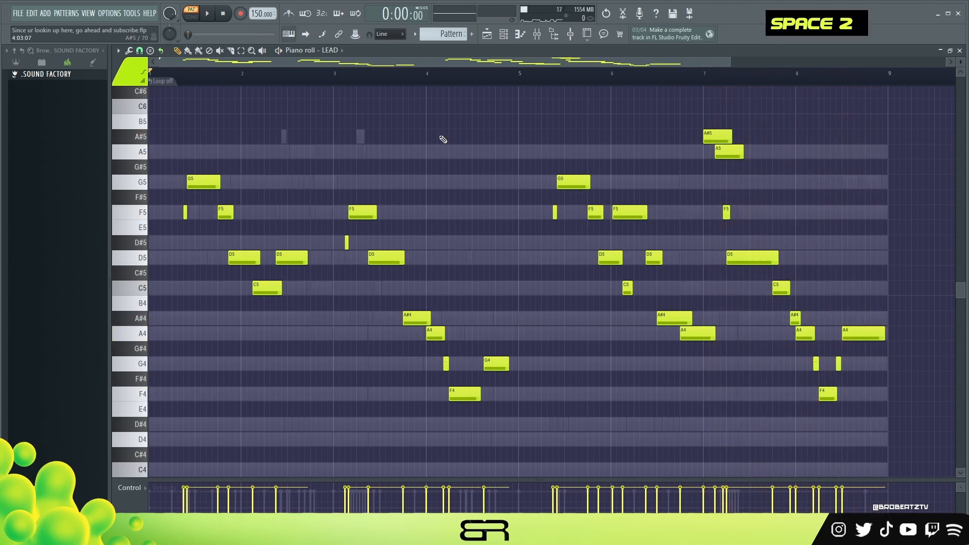